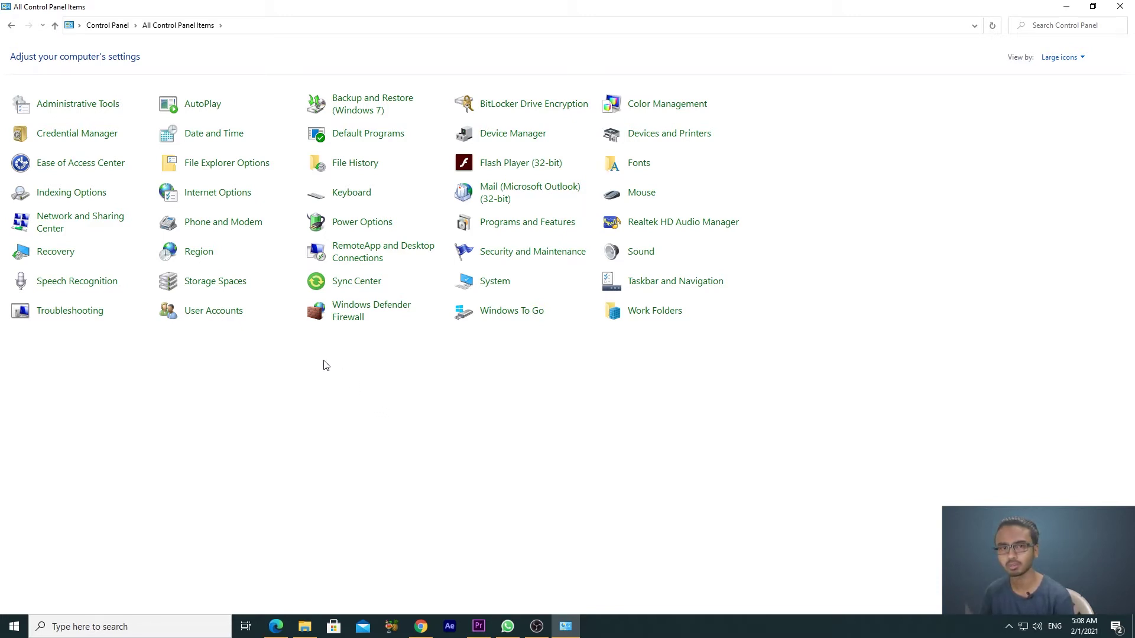
- Switch Control Panel to Category view, open the Region settings under Clock and Region, and cancel back to the home view
click(1064, 62)
click(1067, 72)
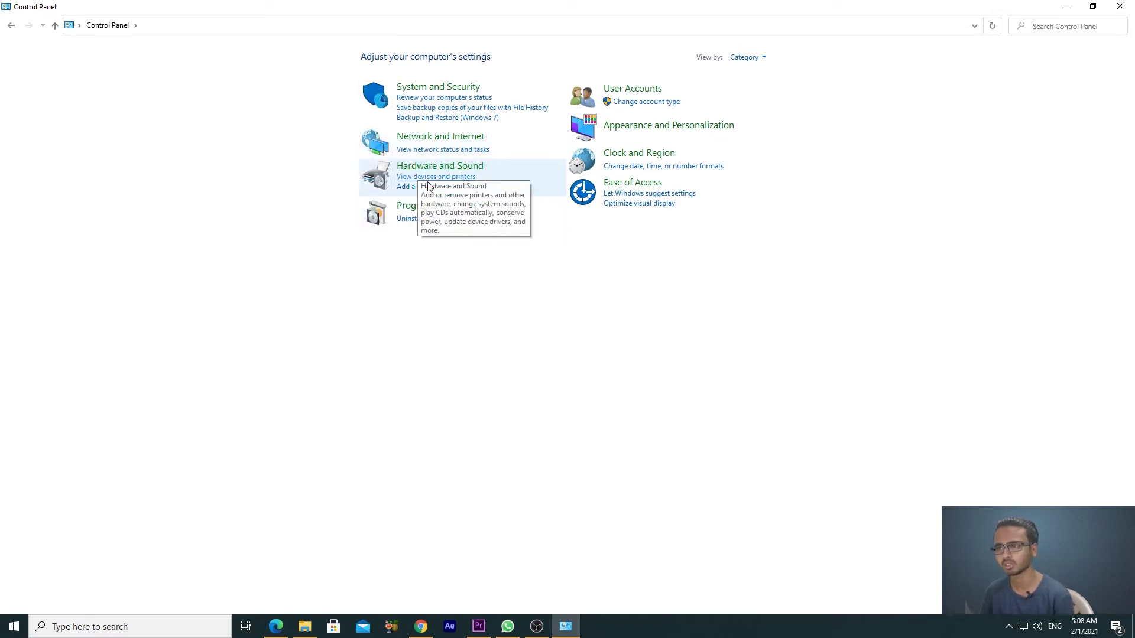
click(658, 157)
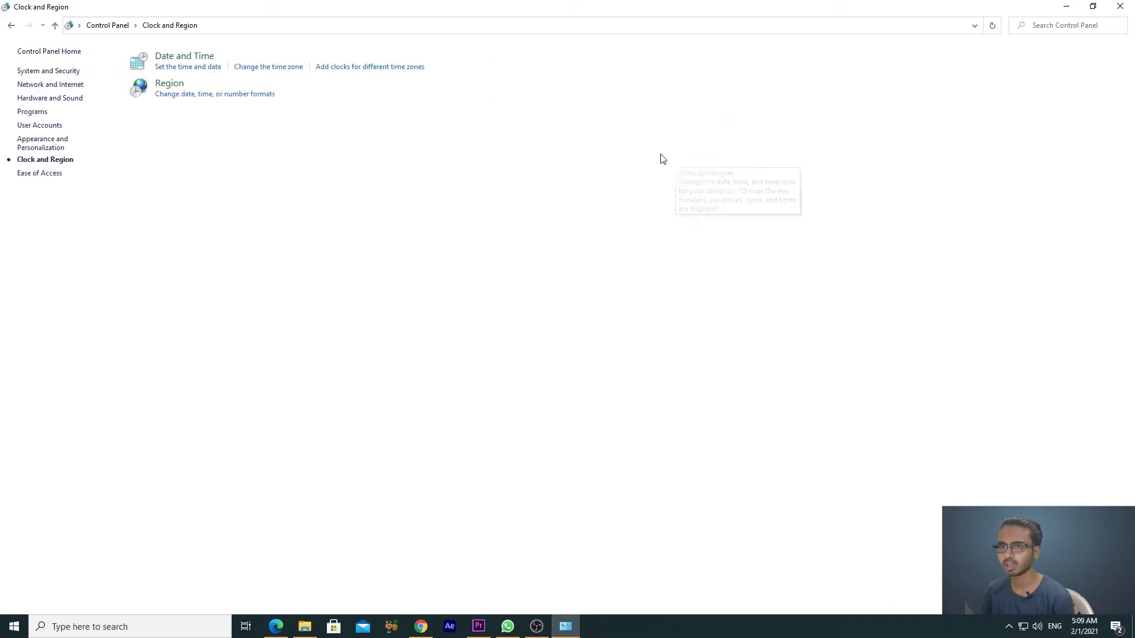
click(164, 90)
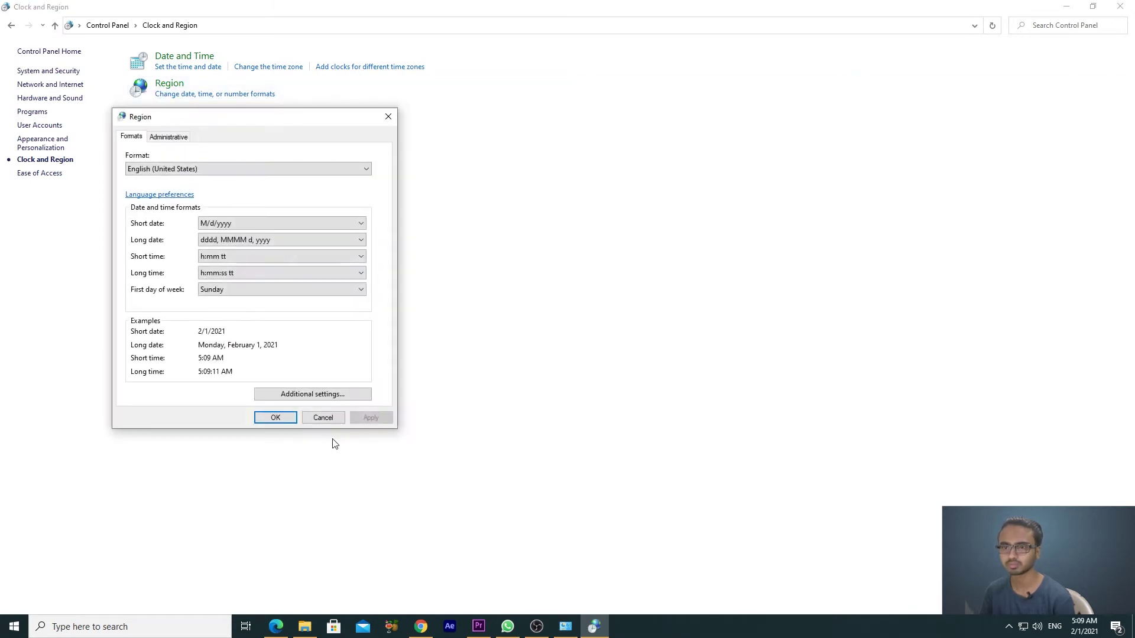
click(328, 421)
click(11, 24)
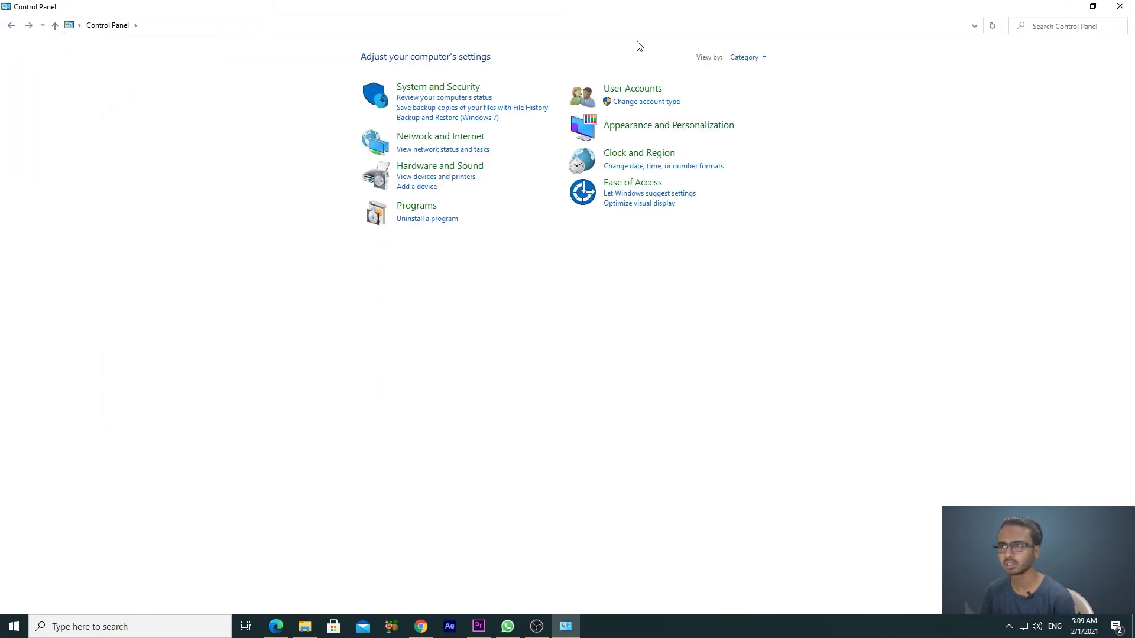
- Show the Control Panel items as large icons, open the Region settings, and close the Control Panel window behind them
click(747, 57)
click(754, 91)
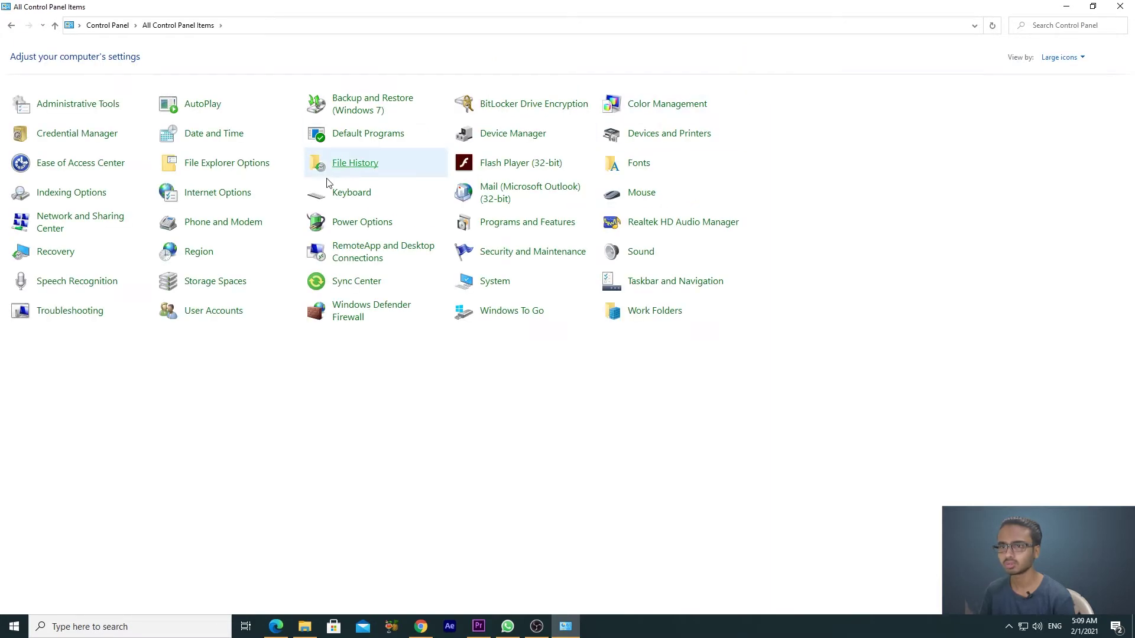
click(234, 259)
drag(244, 139, 642, 125)
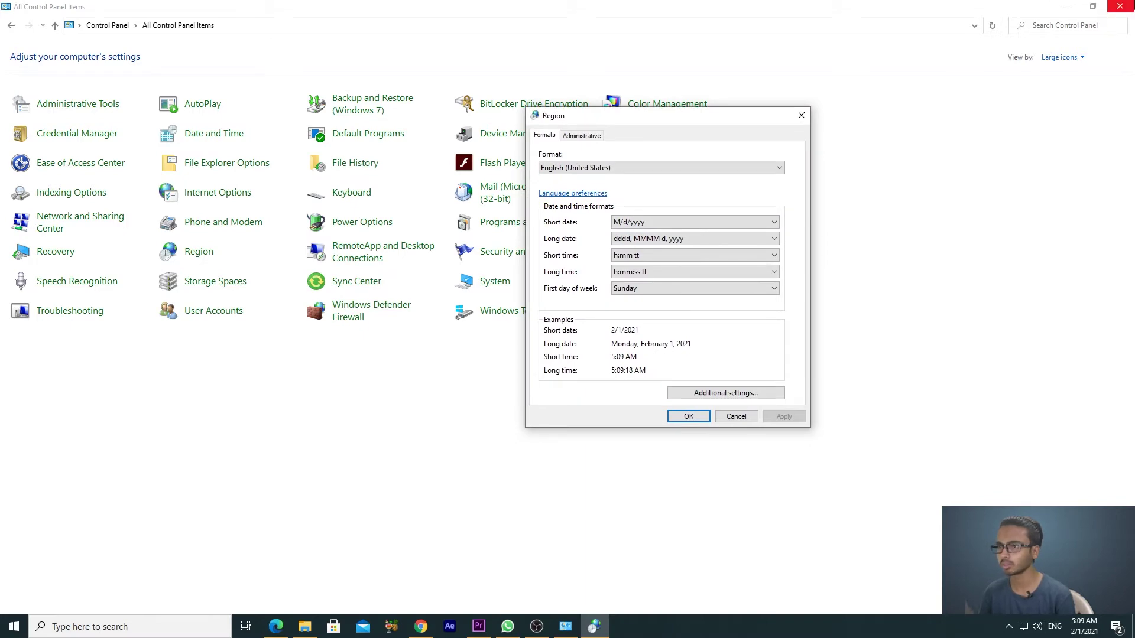
click(1120, 6)
drag(697, 115, 420, 192)
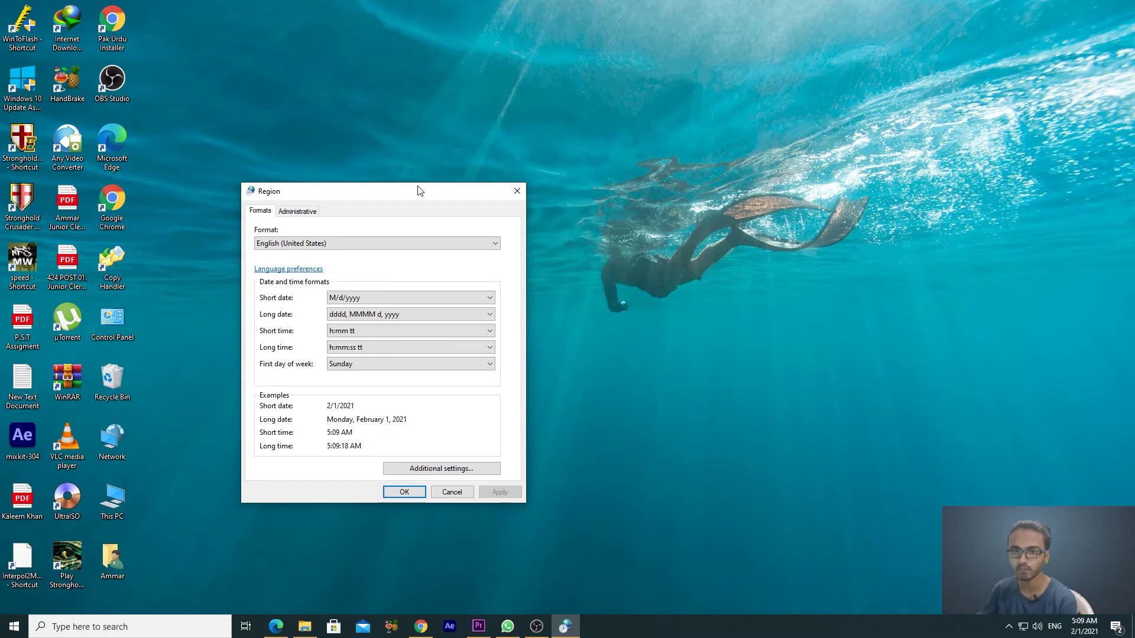
- Choose English (United States) as the regional format and M/d/yyyy as the short date format
click(359, 245)
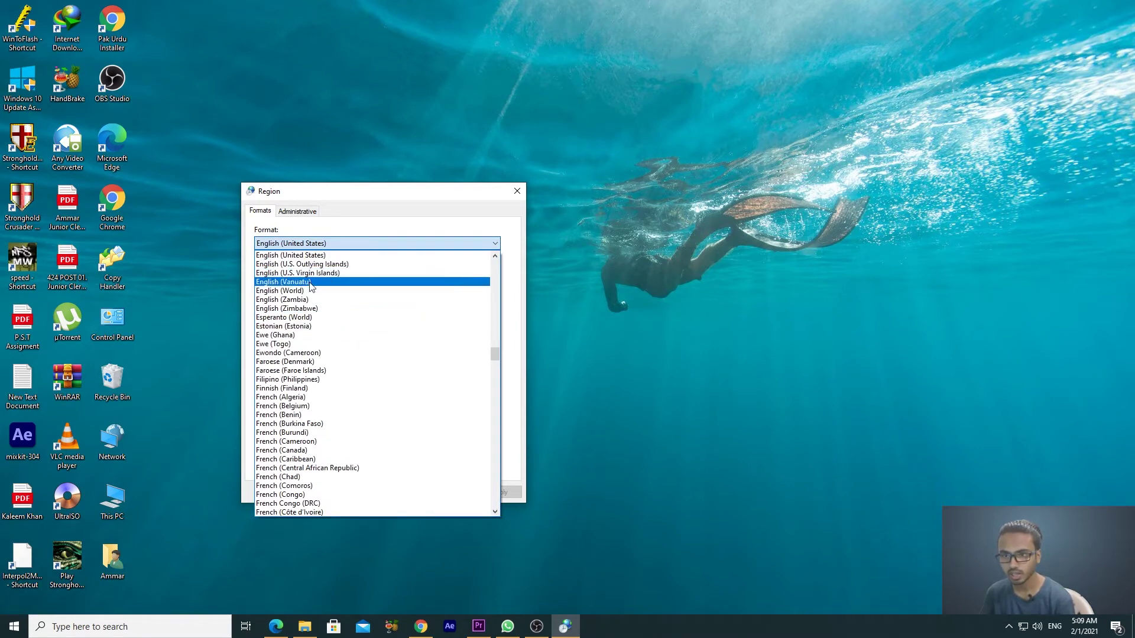
click(340, 255)
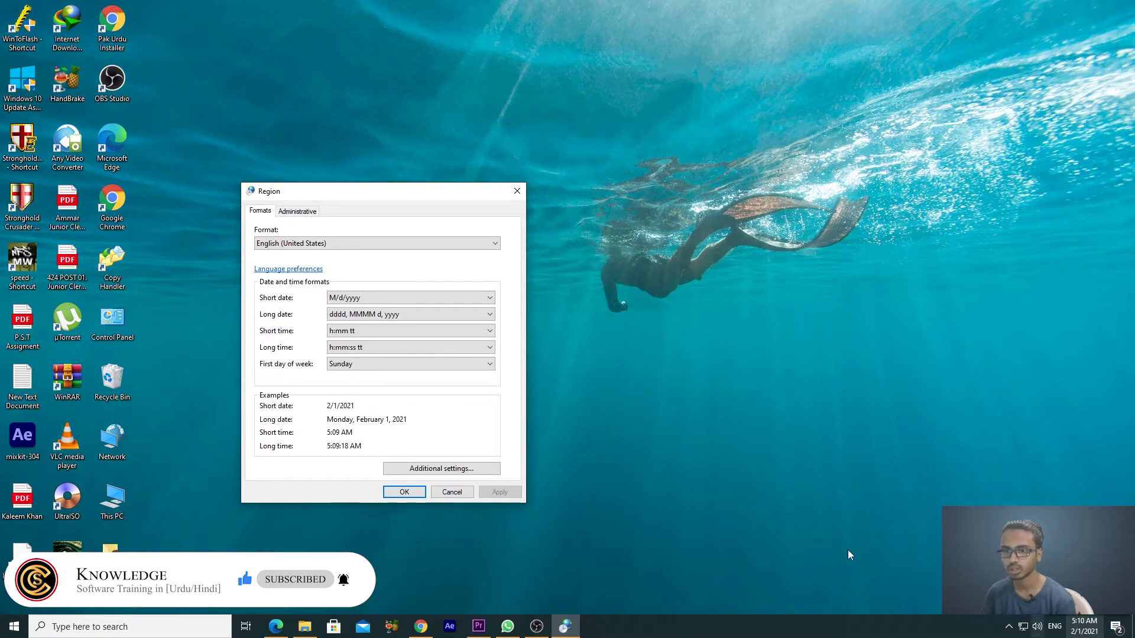
click(350, 302)
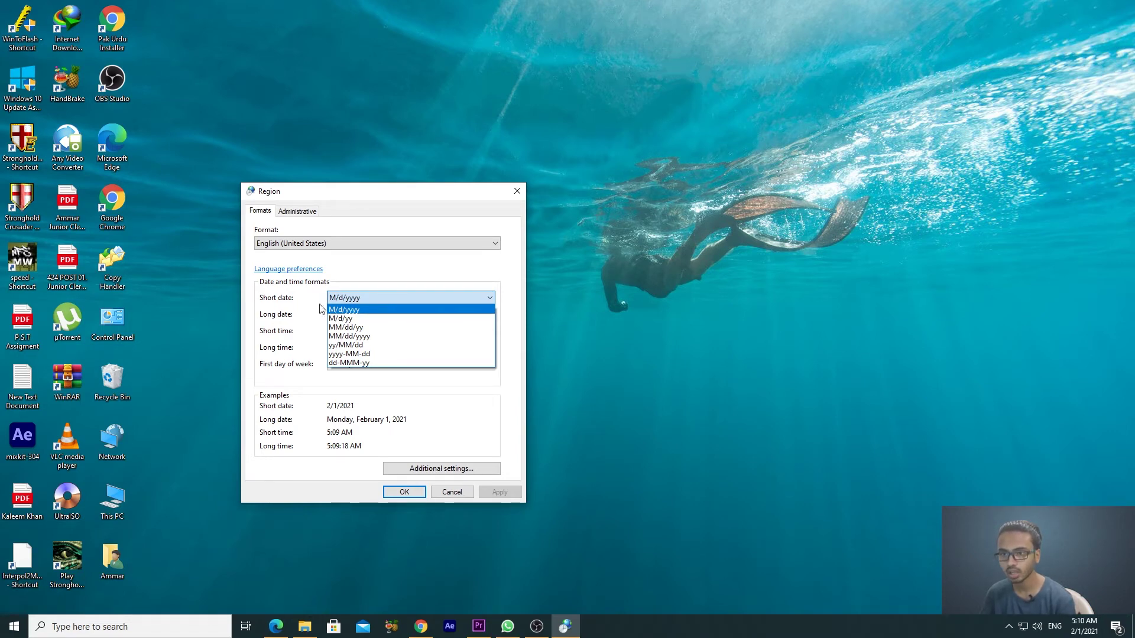
click(352, 310)
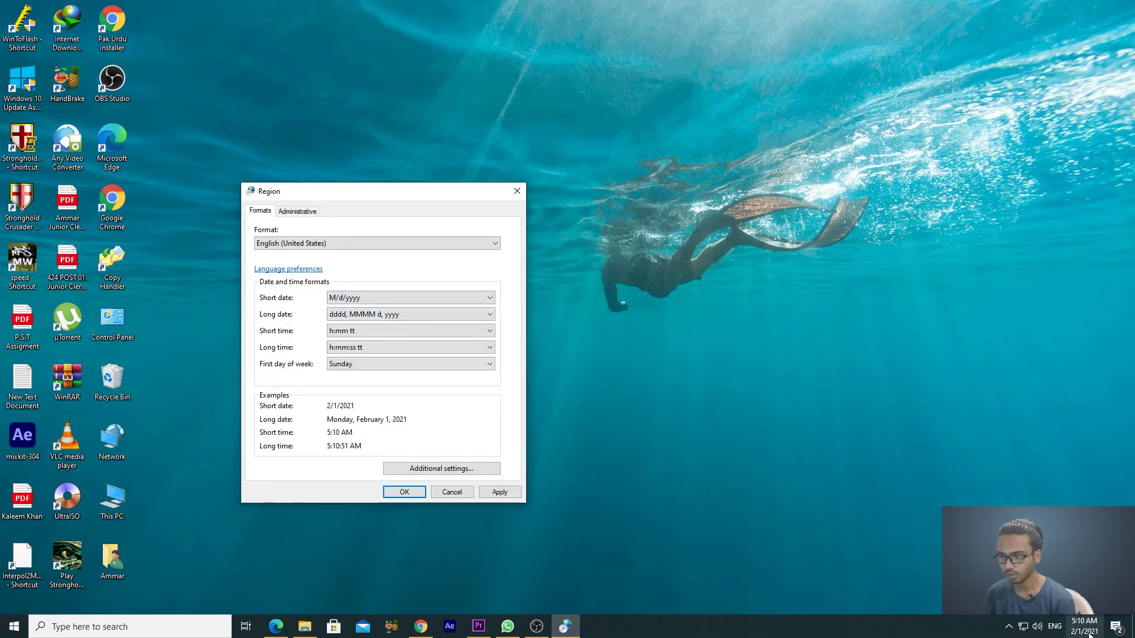
- Set the short date format to M/d/yy and apply it
click(404, 301)
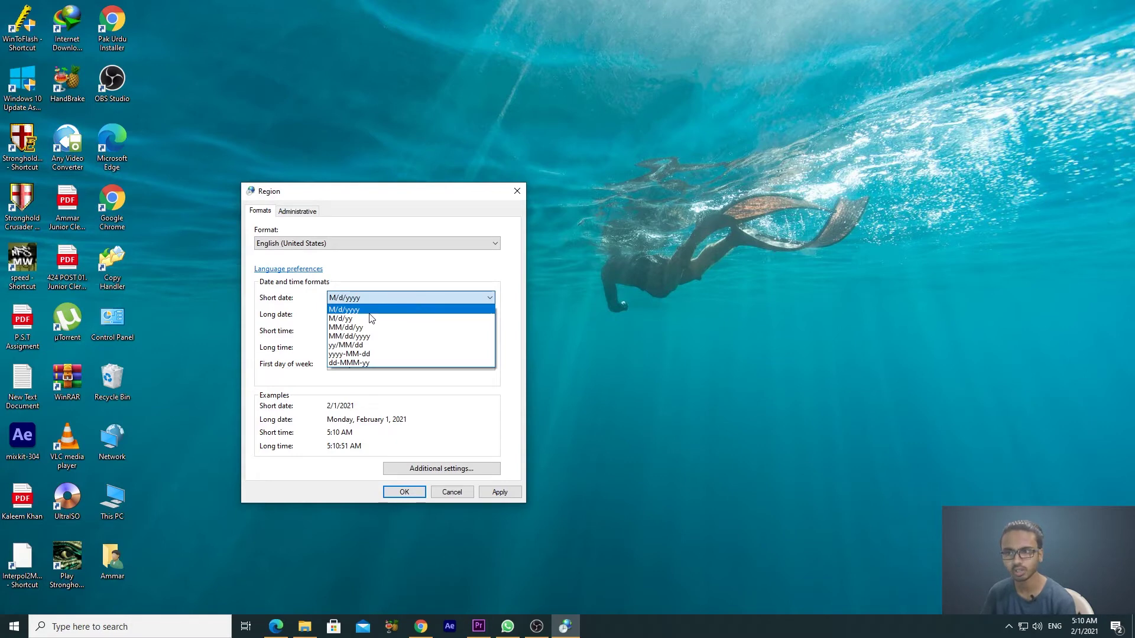
click(346, 320)
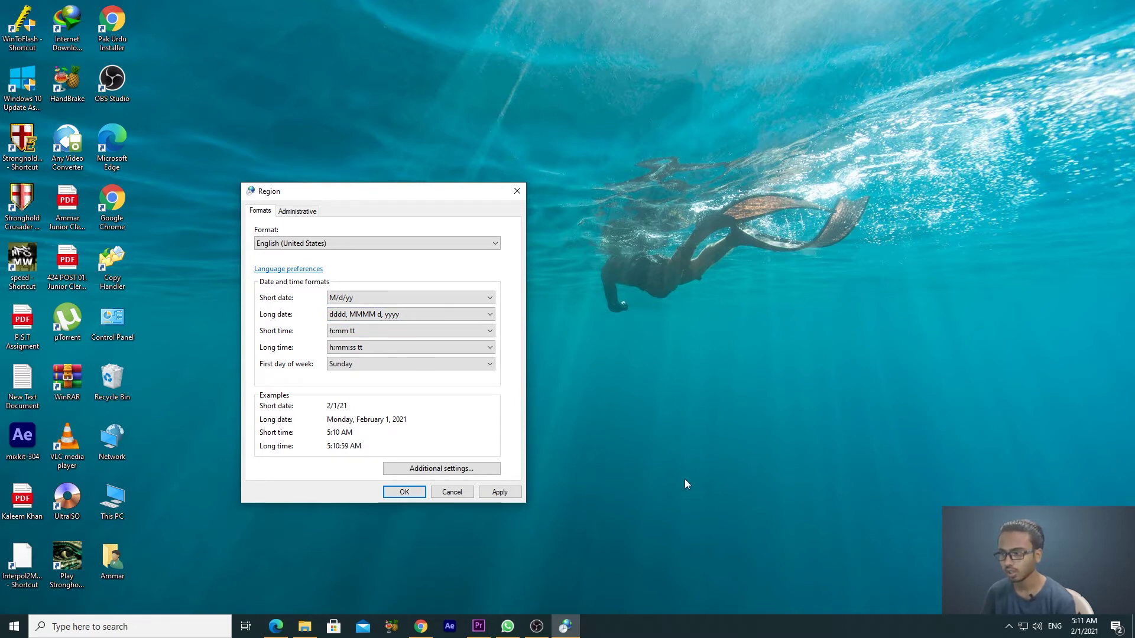
click(490, 494)
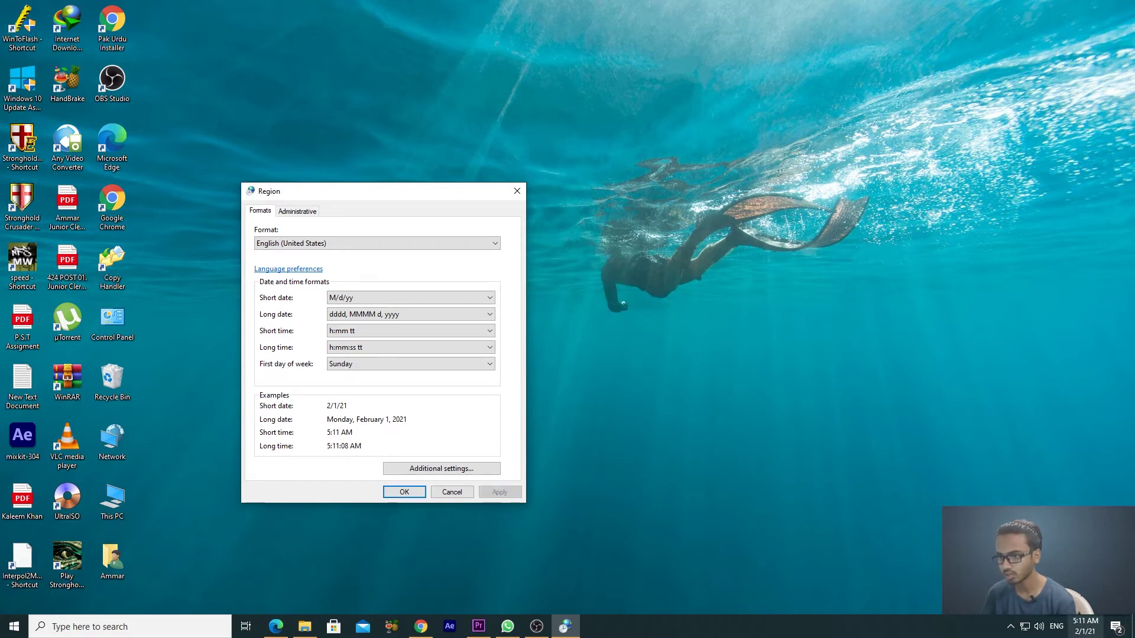
- Try the short date formats MM/dd/yy, MM/dd/yyyy and yyyy-MM-dd without applying them
click(395, 298)
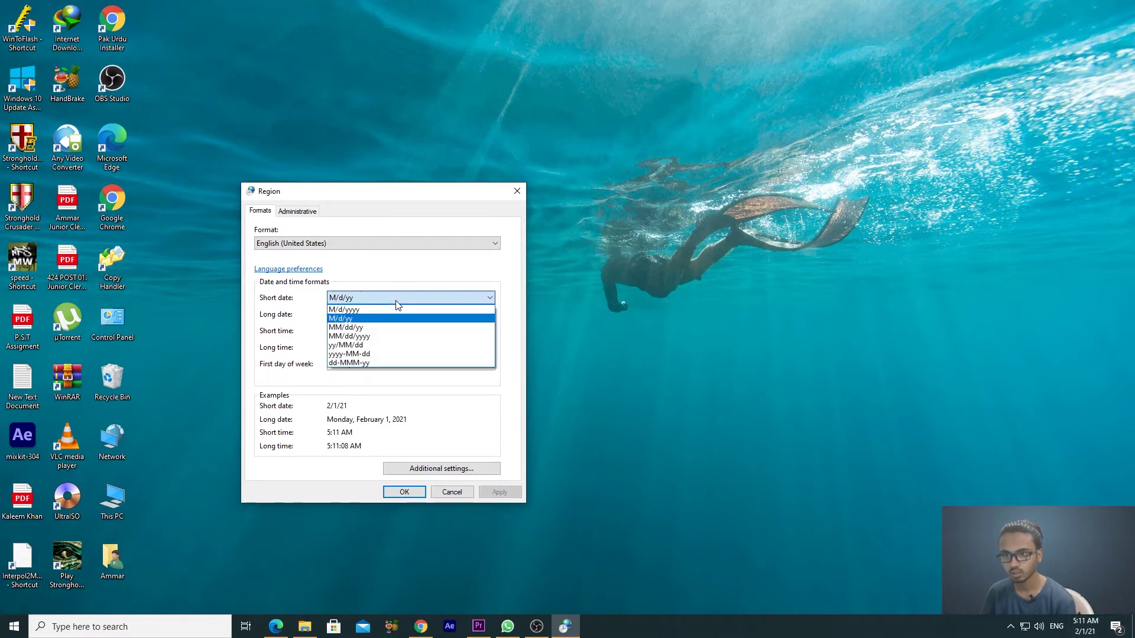
click(364, 330)
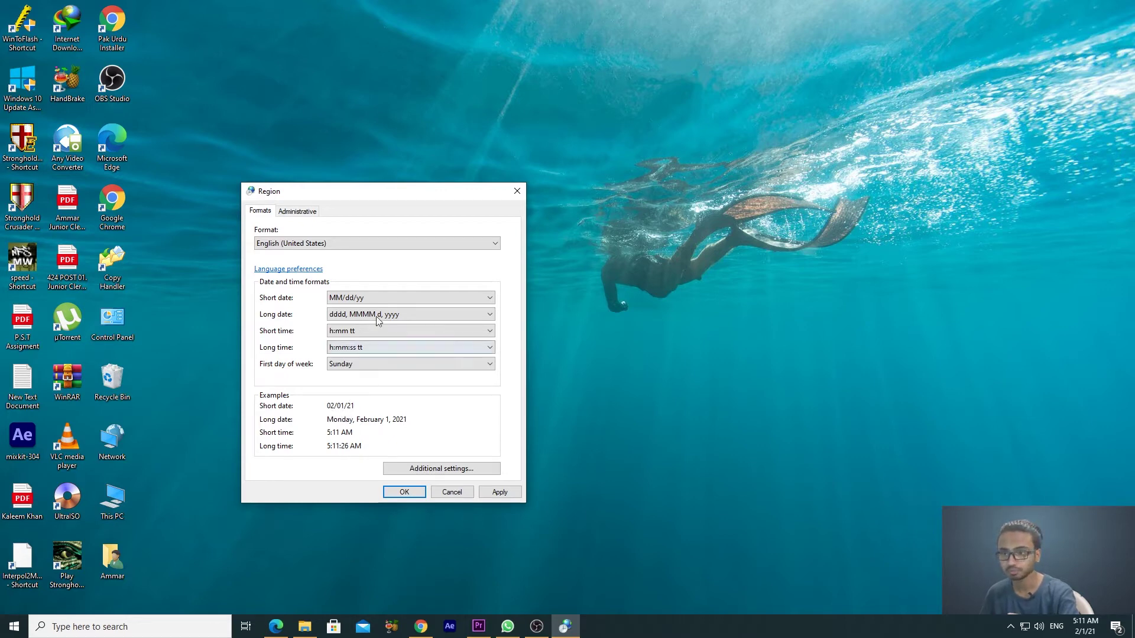
click(375, 299)
click(374, 301)
click(374, 301)
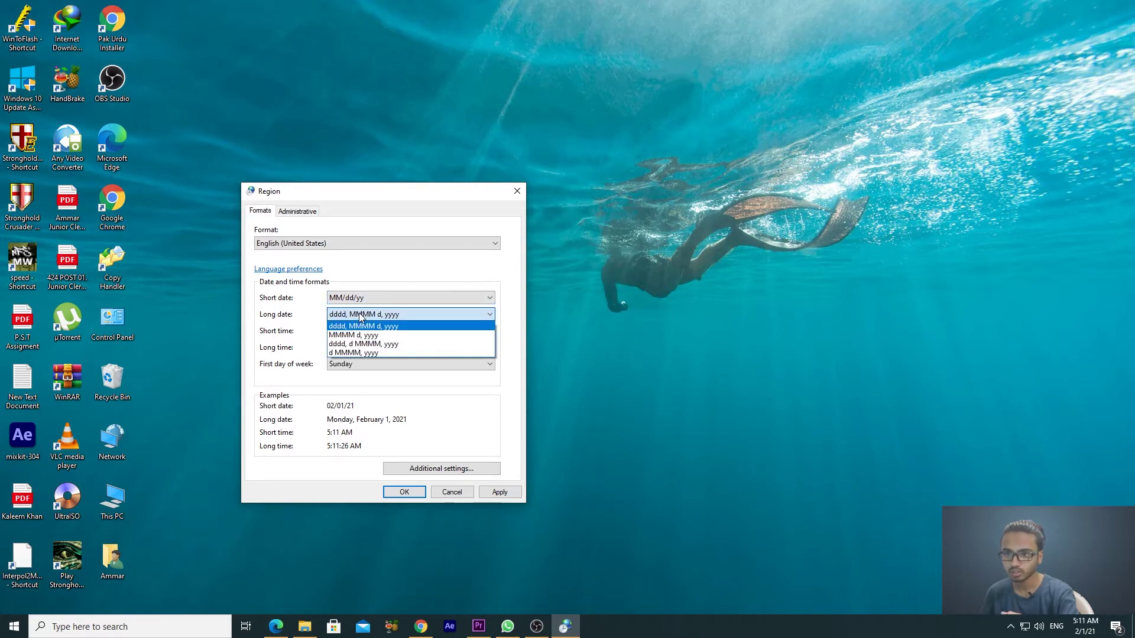
click(382, 302)
click(382, 302)
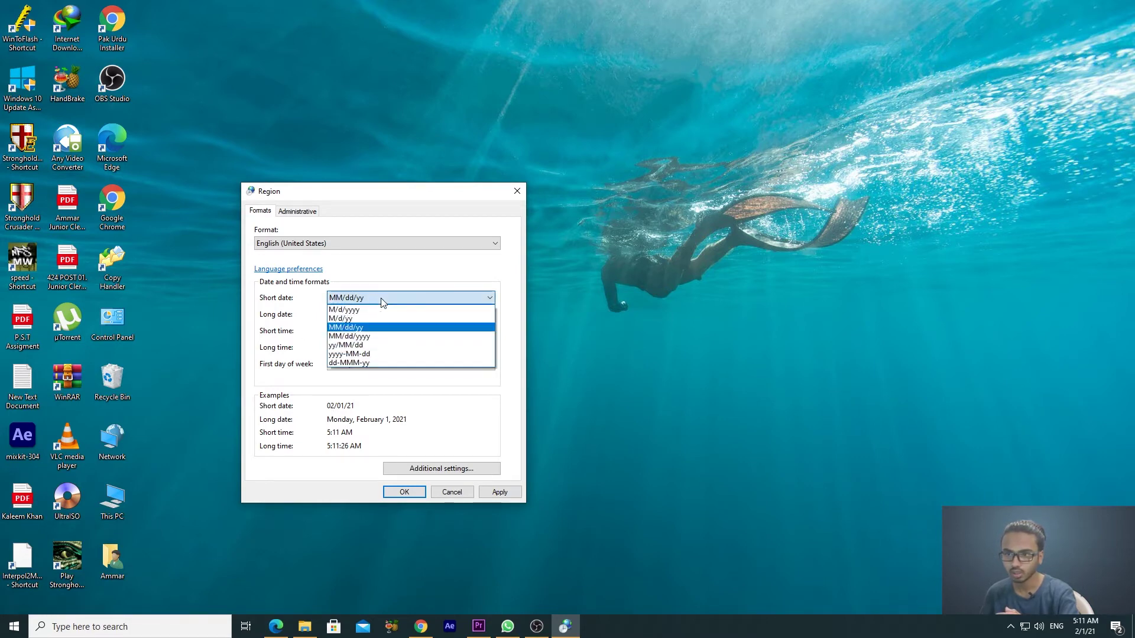
click(355, 341)
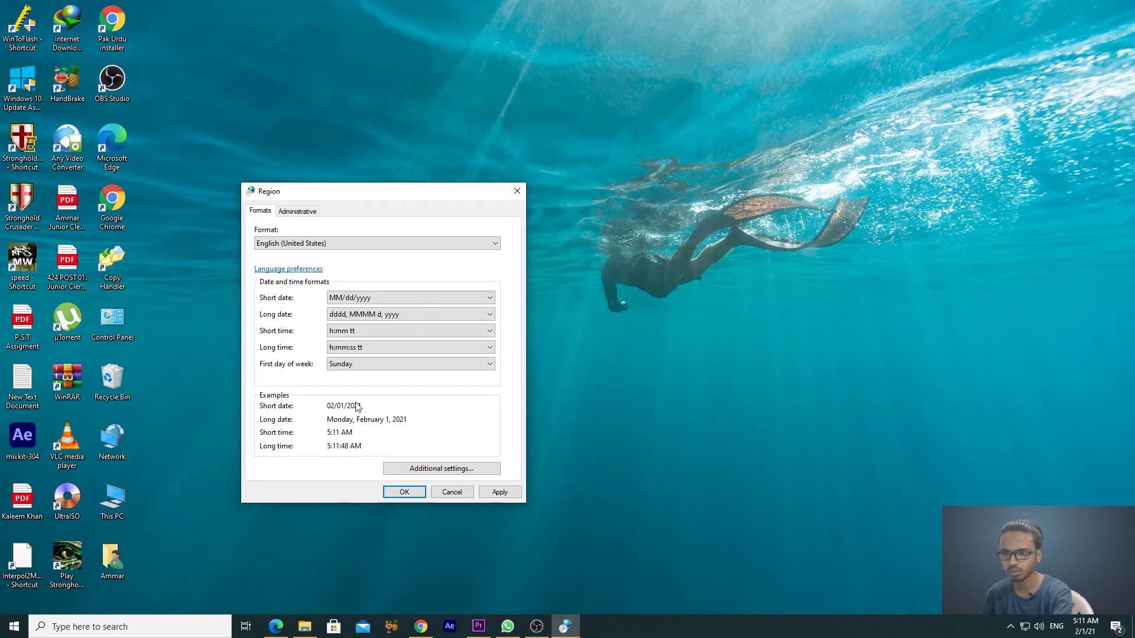
click(388, 306)
click(388, 303)
click(388, 302)
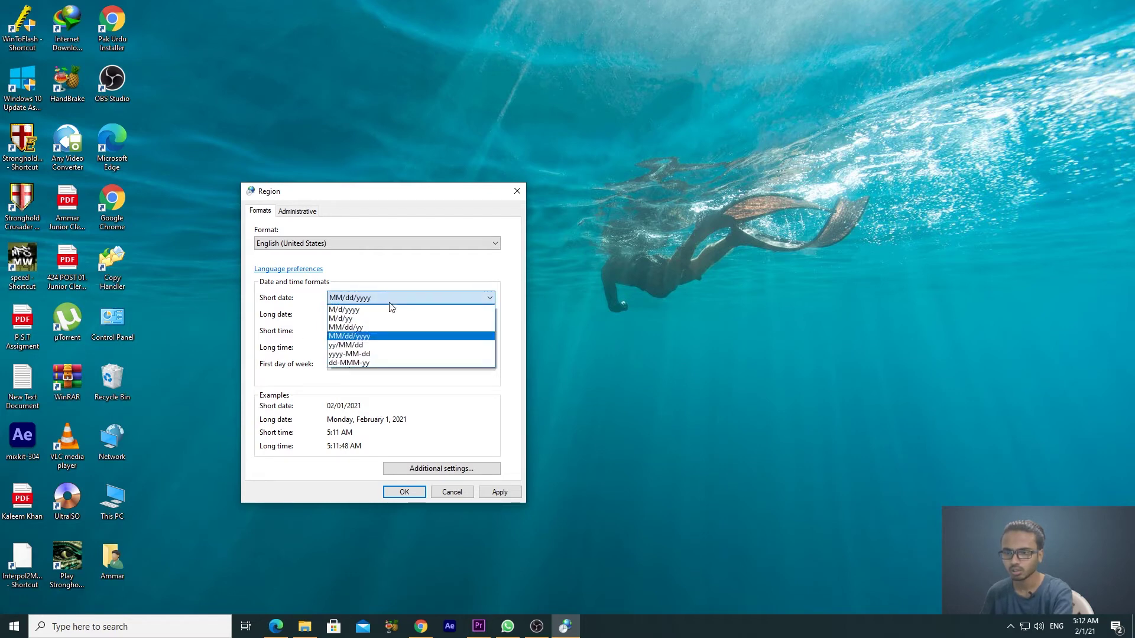
click(363, 355)
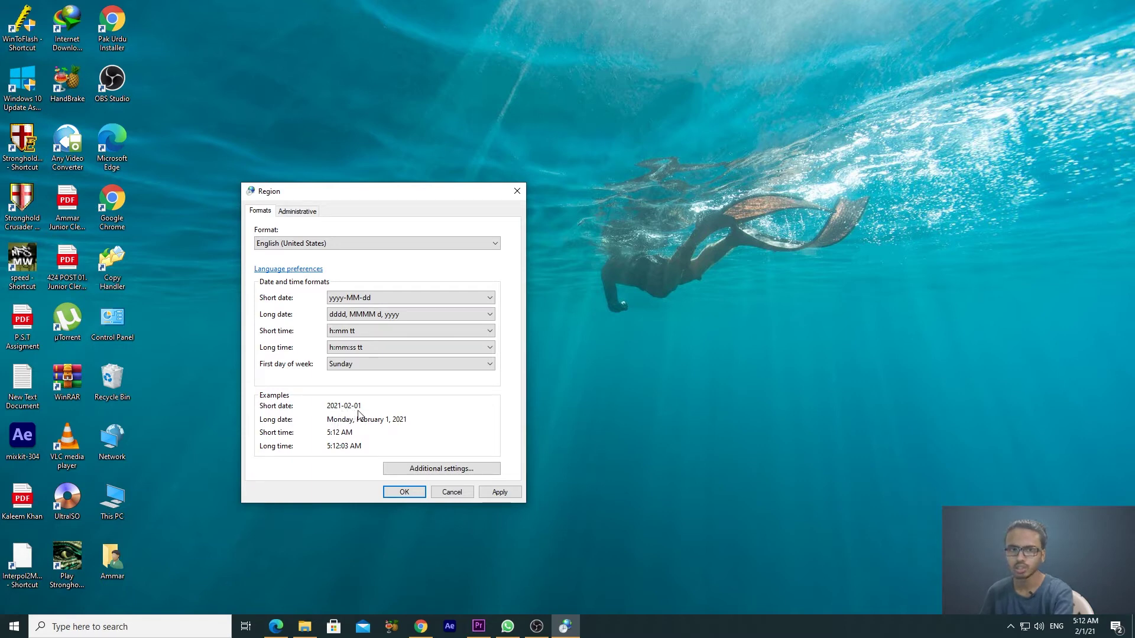
- Set the short date format to M/d/yyyy and bring up the taskbar calendar to view the long date
click(391, 297)
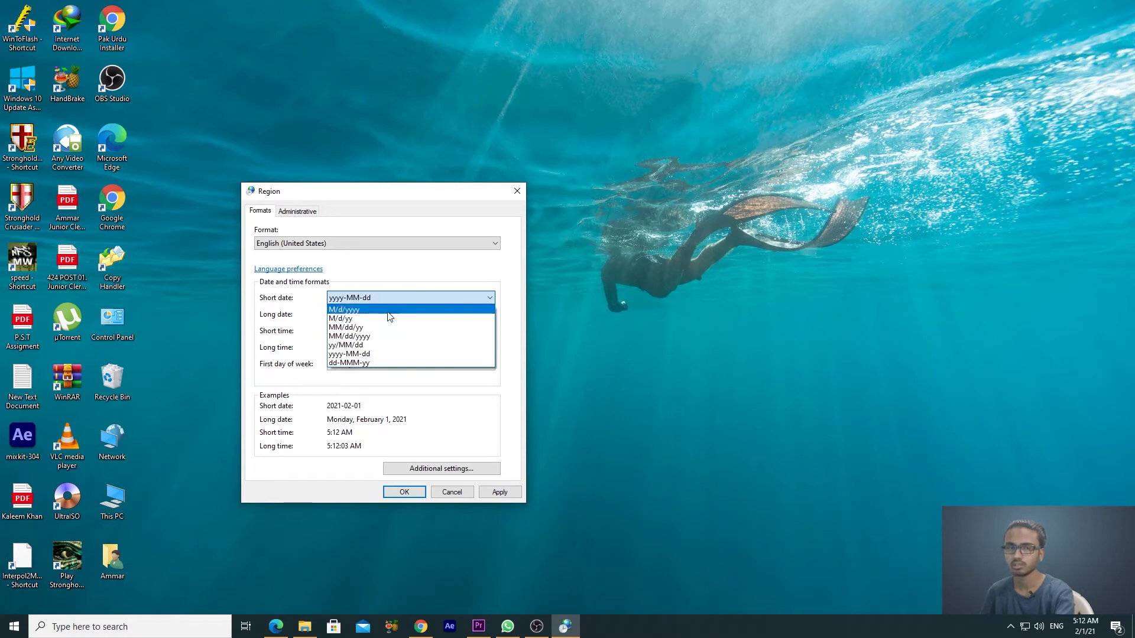
click(388, 311)
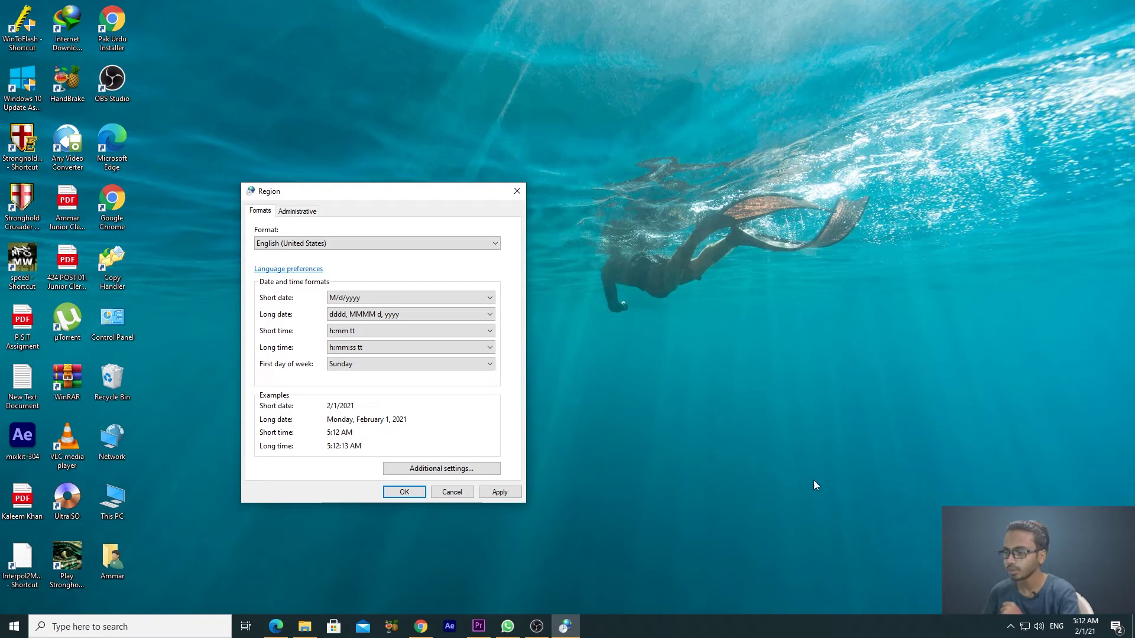
click(1085, 628)
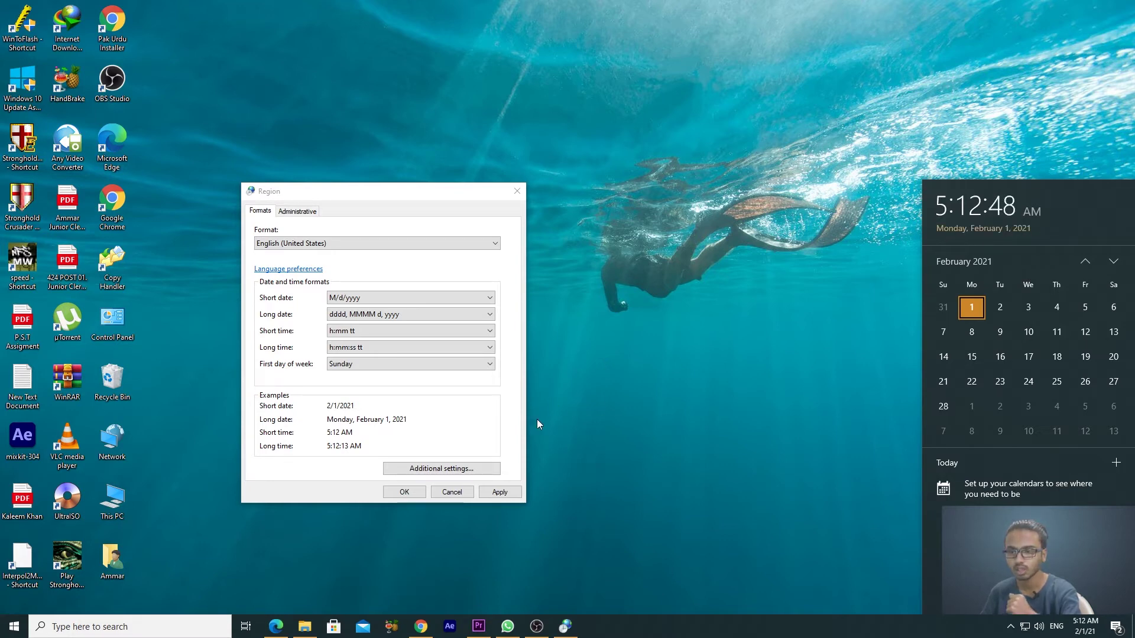
- Try the long date formats MMMM d, yyyy and dddd, d MMMM, yyyy, and return to dddd, MMMM d, yyyy
click(394, 317)
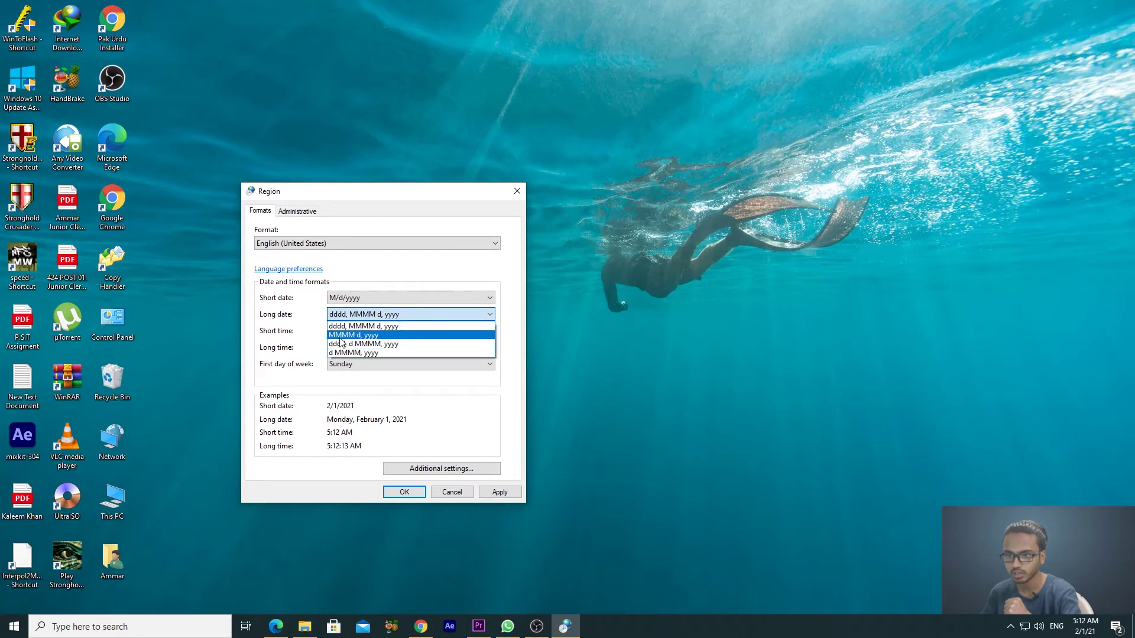
click(365, 337)
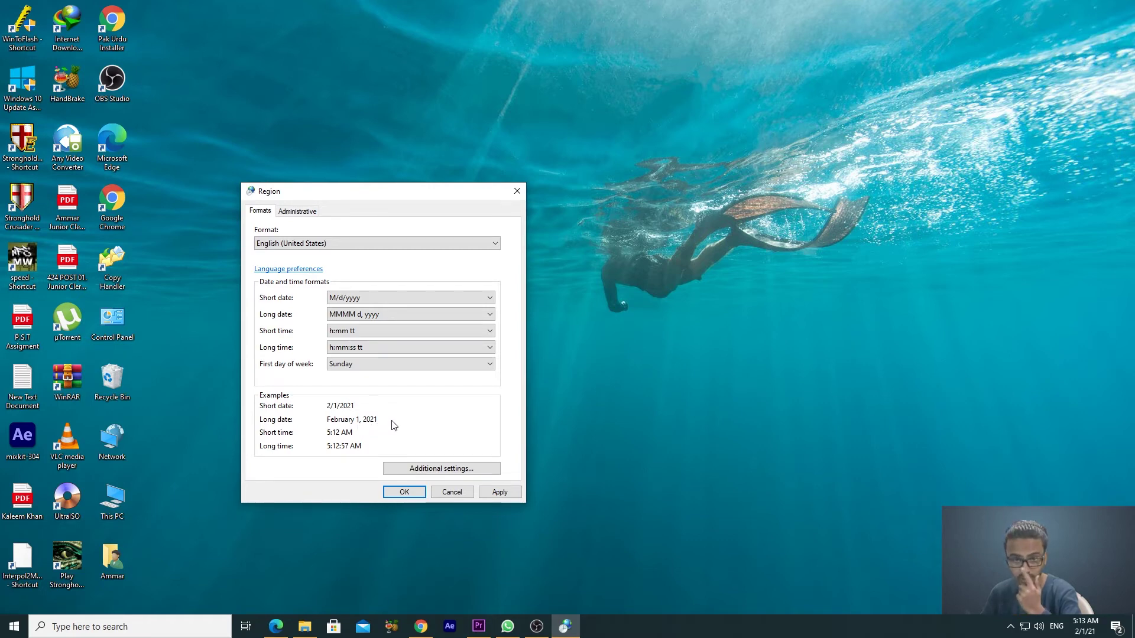
click(397, 320)
click(390, 347)
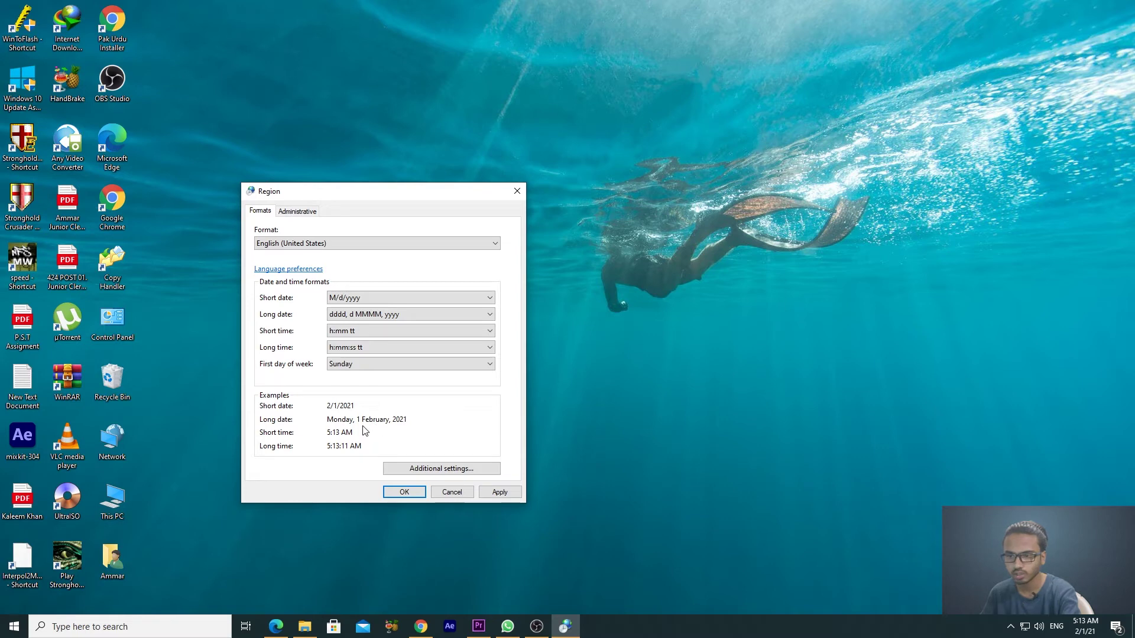
click(361, 313)
click(364, 327)
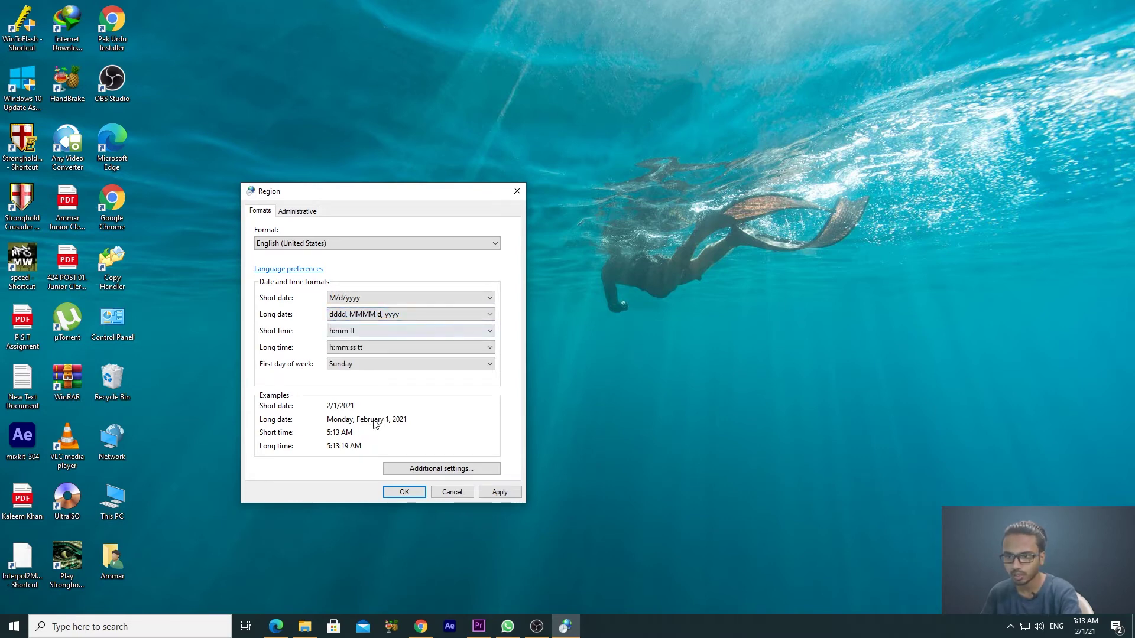
- Try the long date formats d MMMM, yyyy and MMMM d, yyyy, and switch back to dddd, MMMM d, yyyy
click(378, 314)
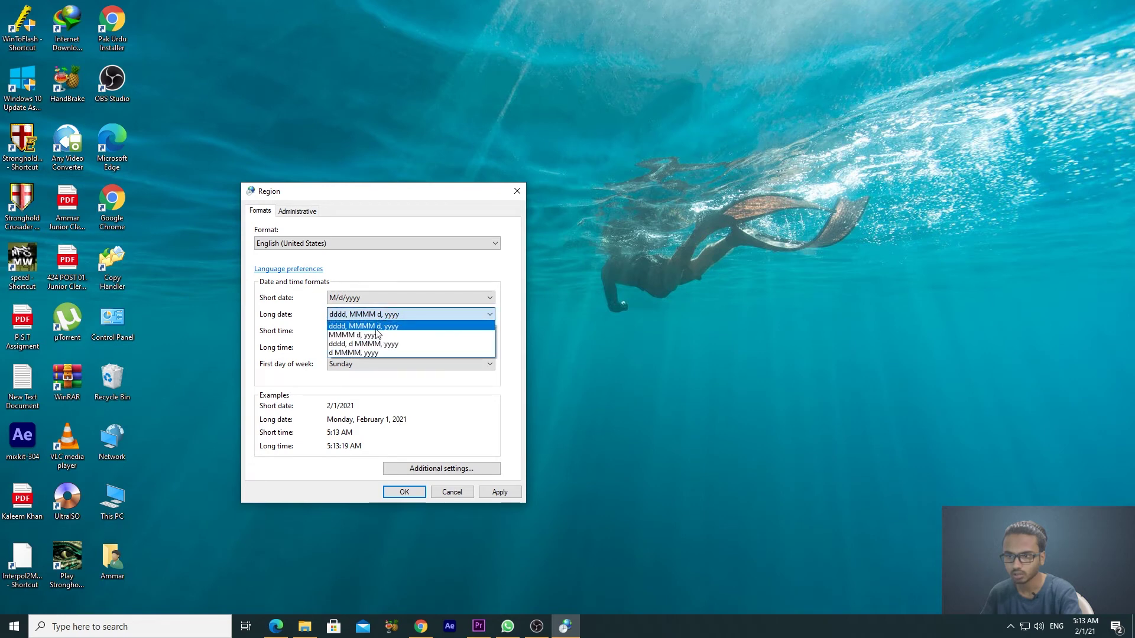
click(370, 354)
click(373, 314)
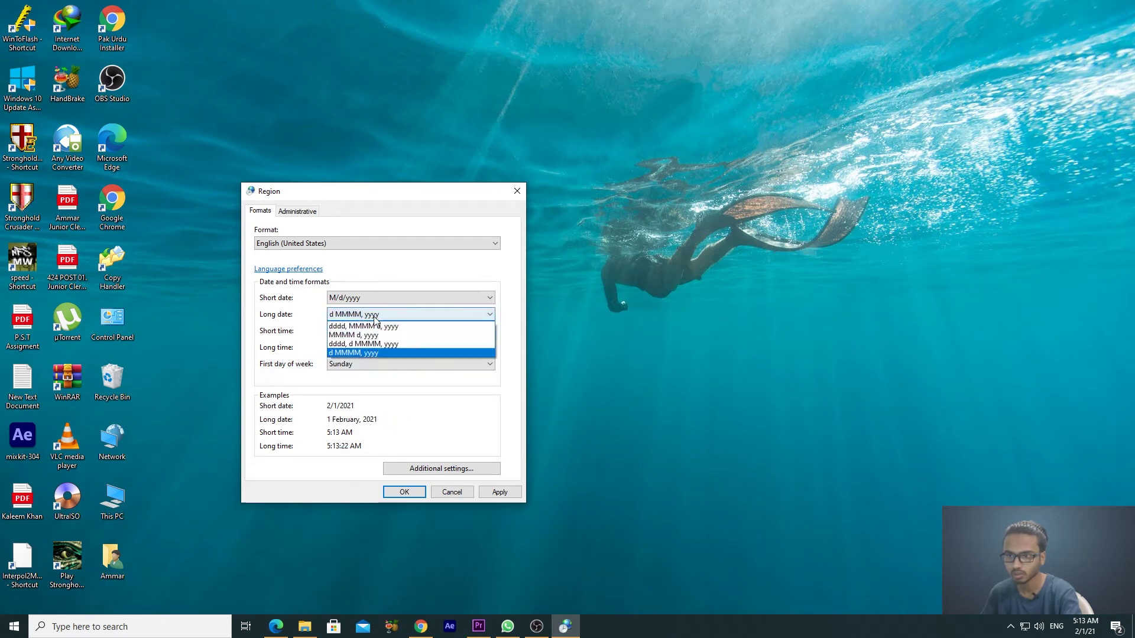
click(361, 335)
click(373, 314)
click(373, 330)
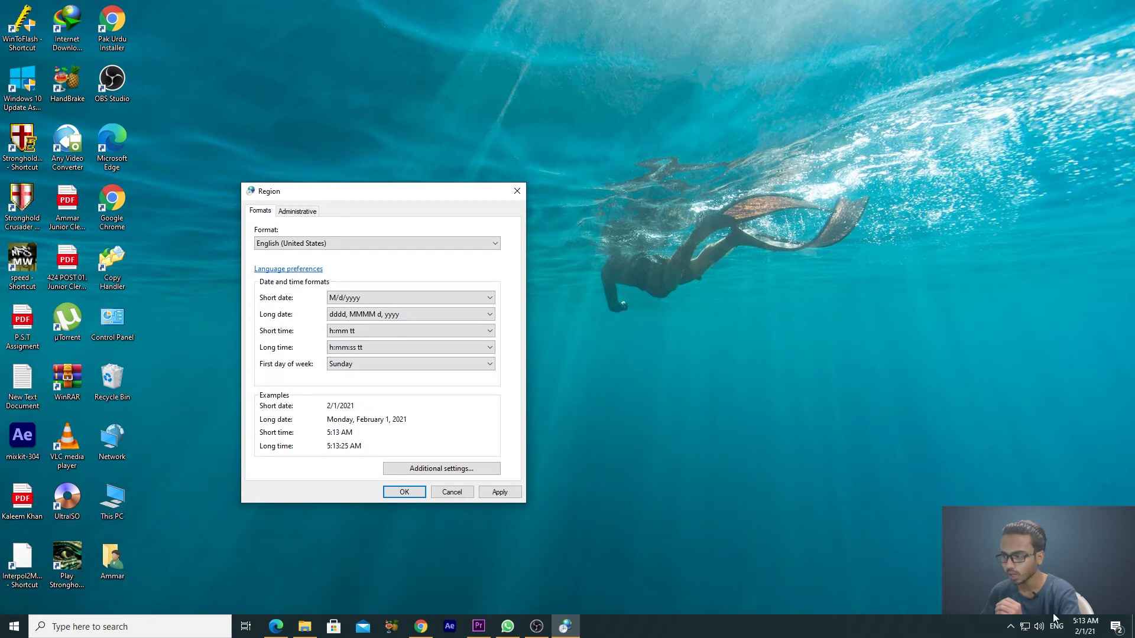
- Try the short time formats hh:mm tt and H:mm, and return to h:mm tt
click(355, 335)
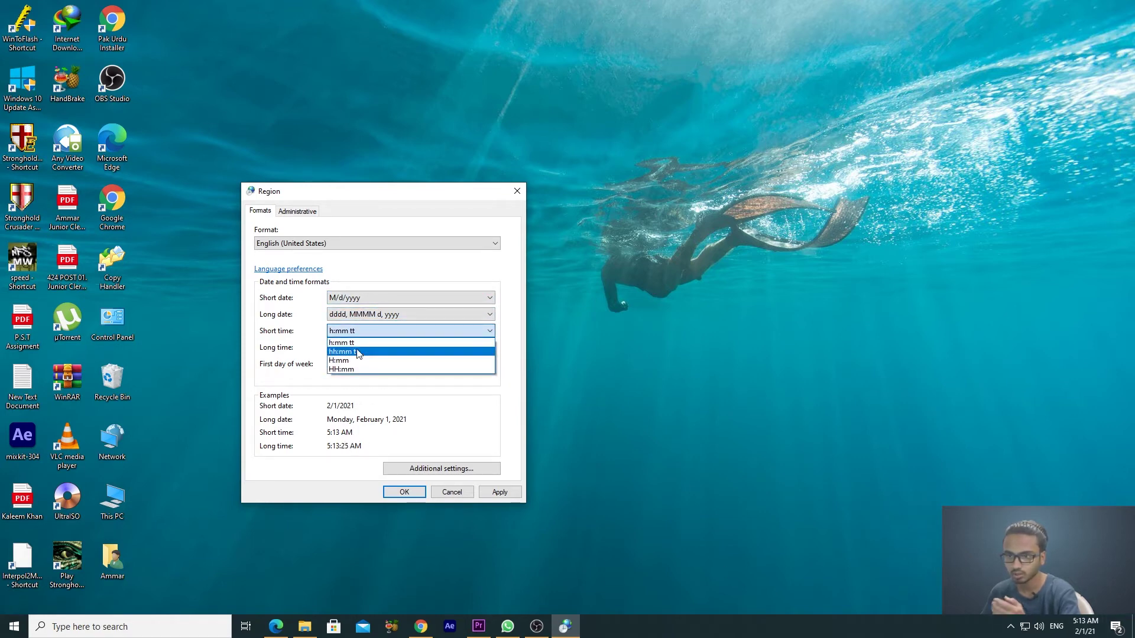
click(360, 351)
click(358, 331)
click(355, 361)
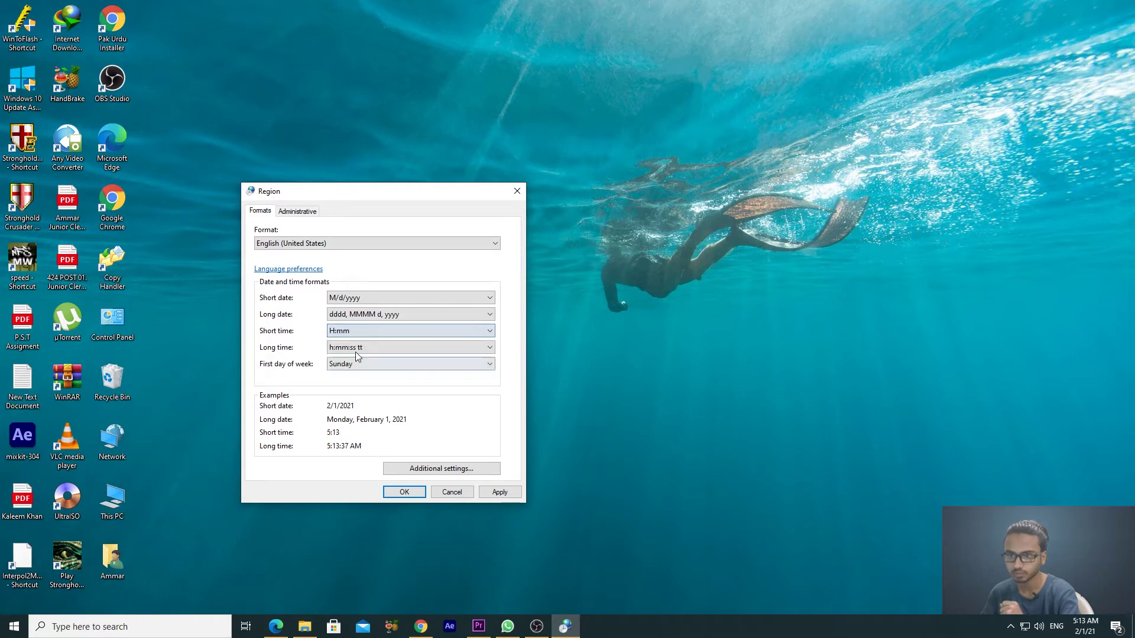
click(356, 333)
click(355, 343)
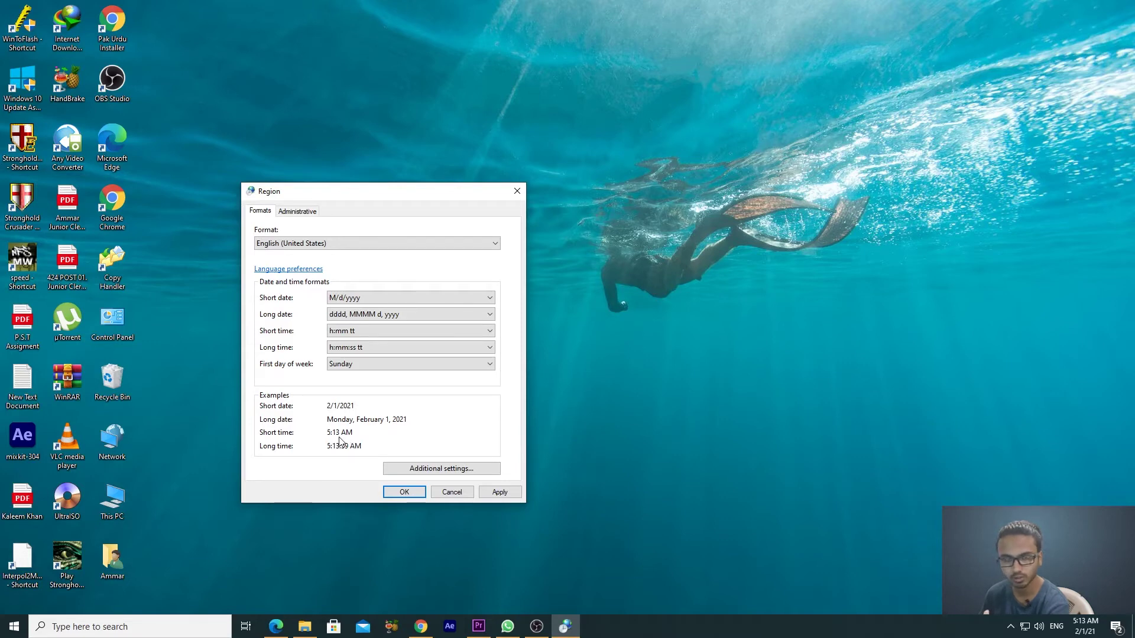
- Try the short time formats hh:mm tt and H:mm
click(382, 329)
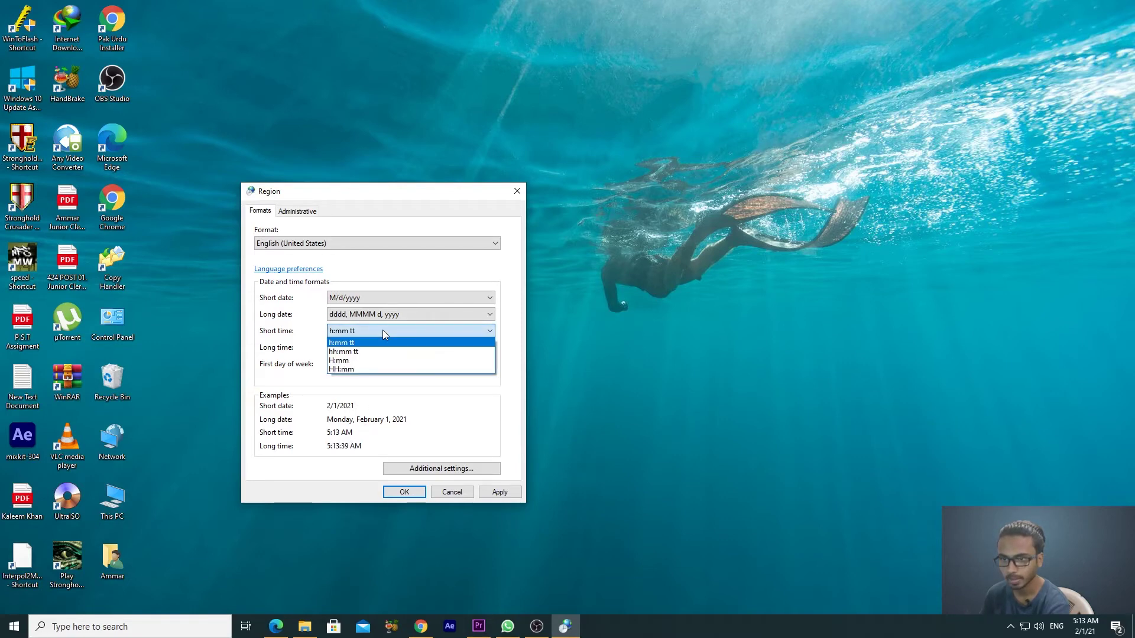
click(338, 352)
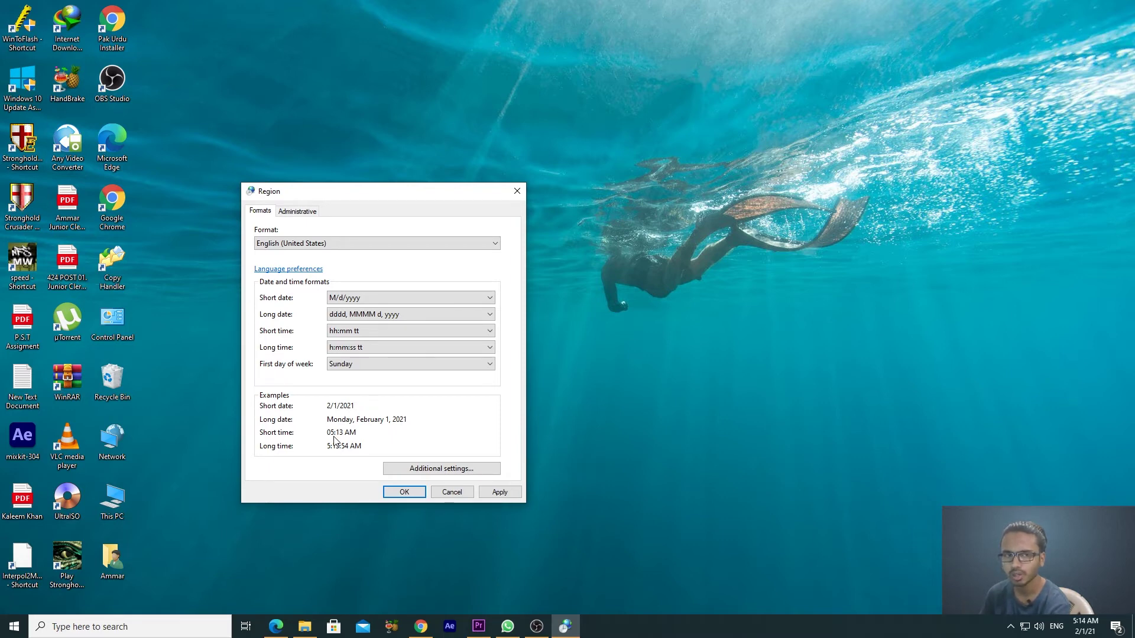
click(364, 334)
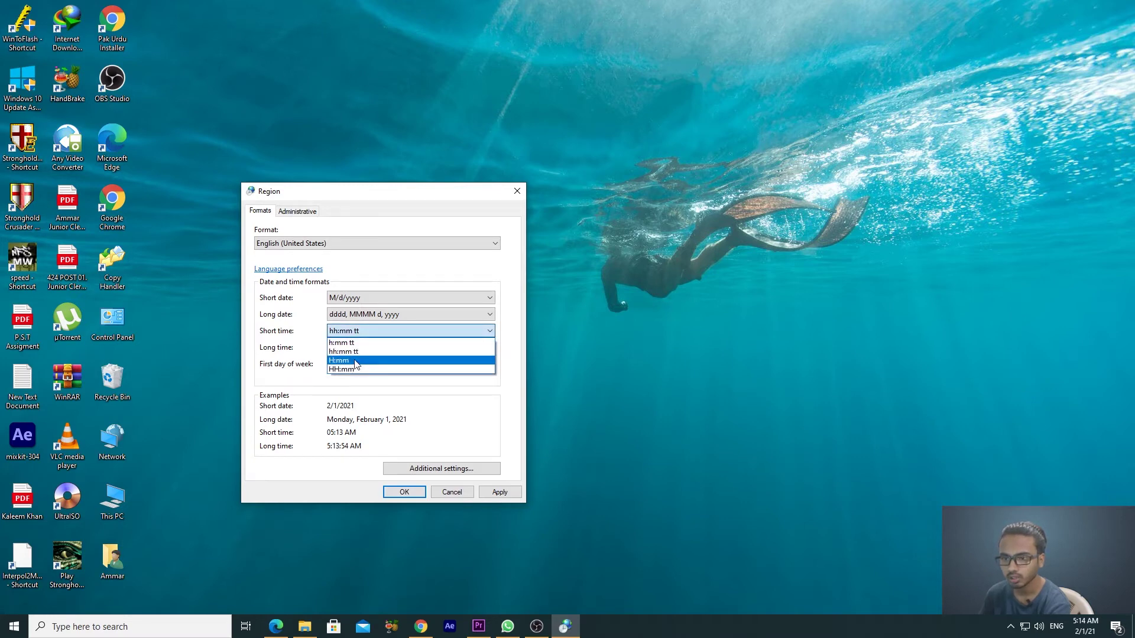
click(355, 361)
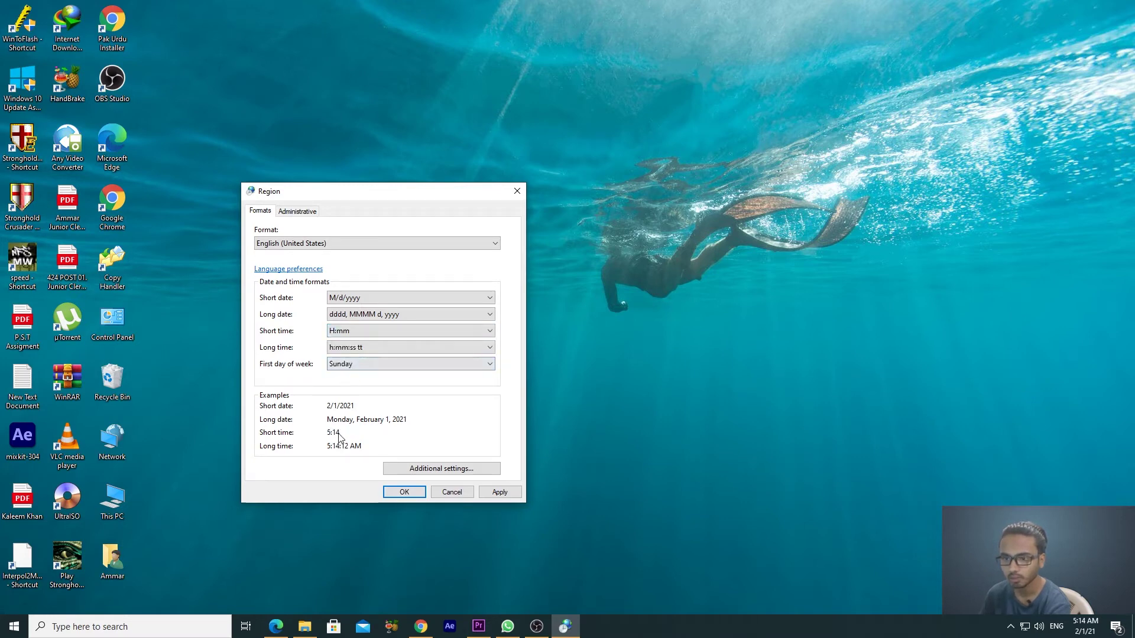
click(346, 331)
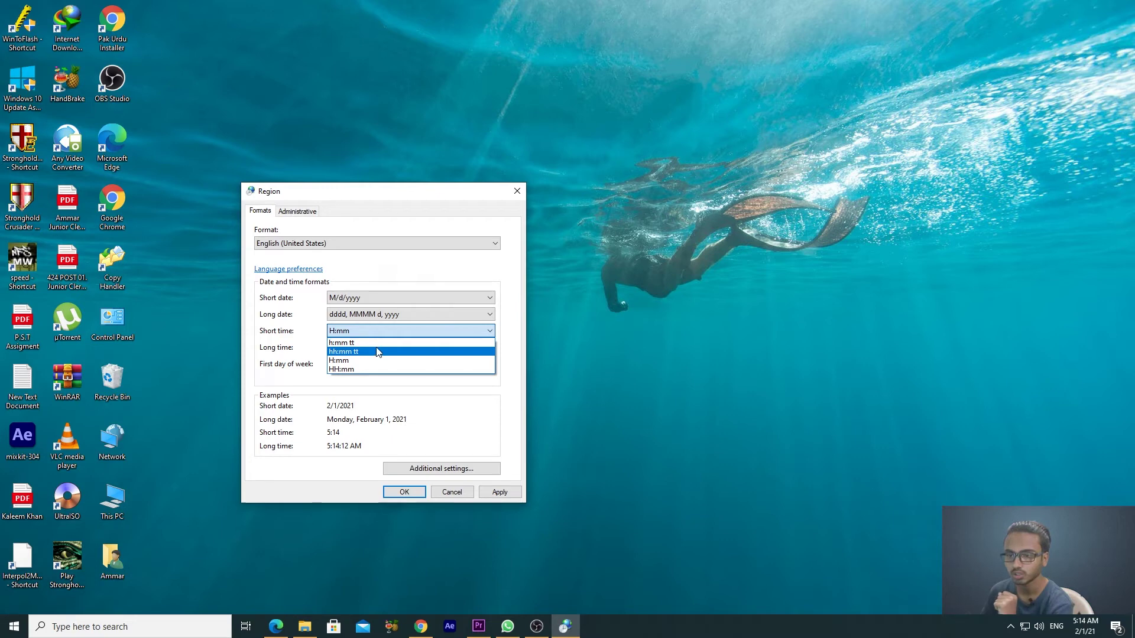
click(343, 361)
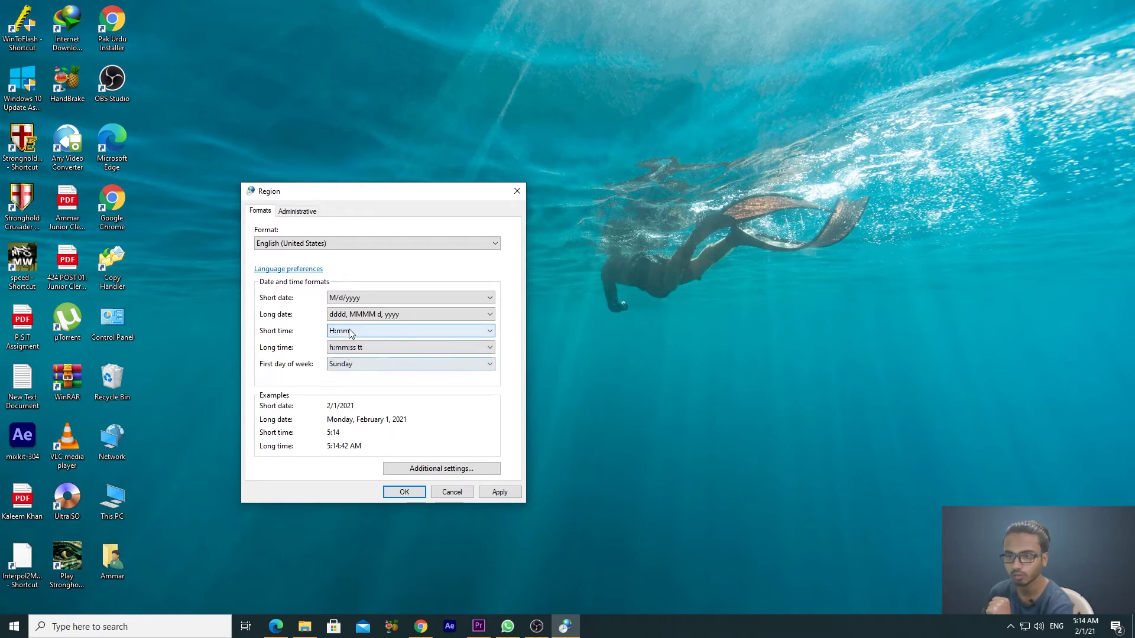
- Try the short time format HH:mm and return to h:mm tt
click(350, 333)
click(349, 369)
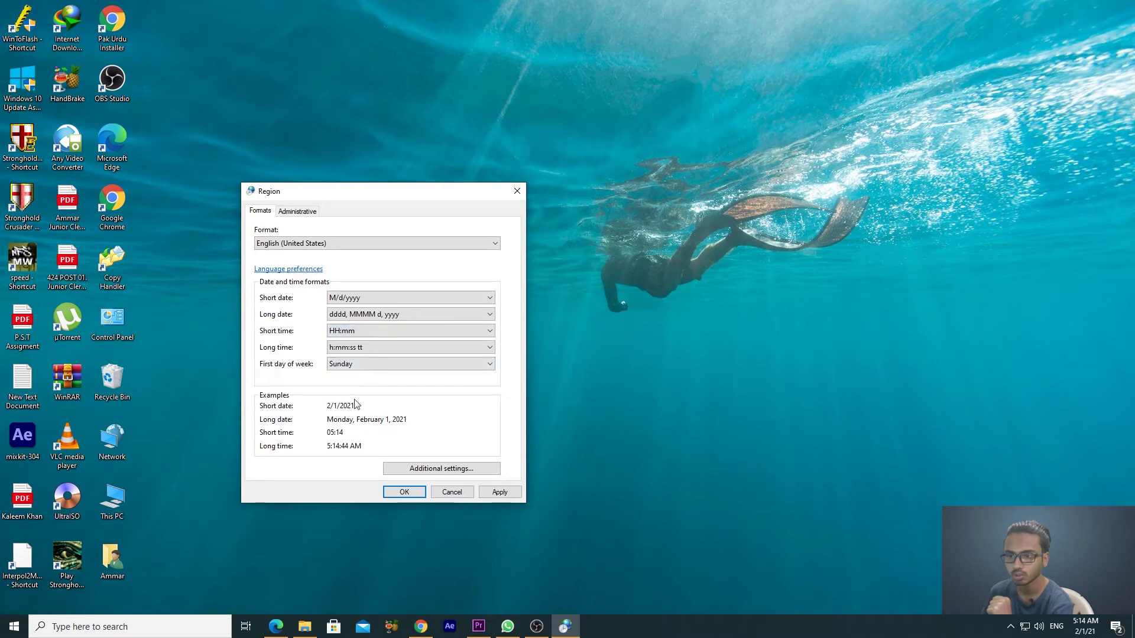
click(349, 331)
click(347, 344)
click(350, 333)
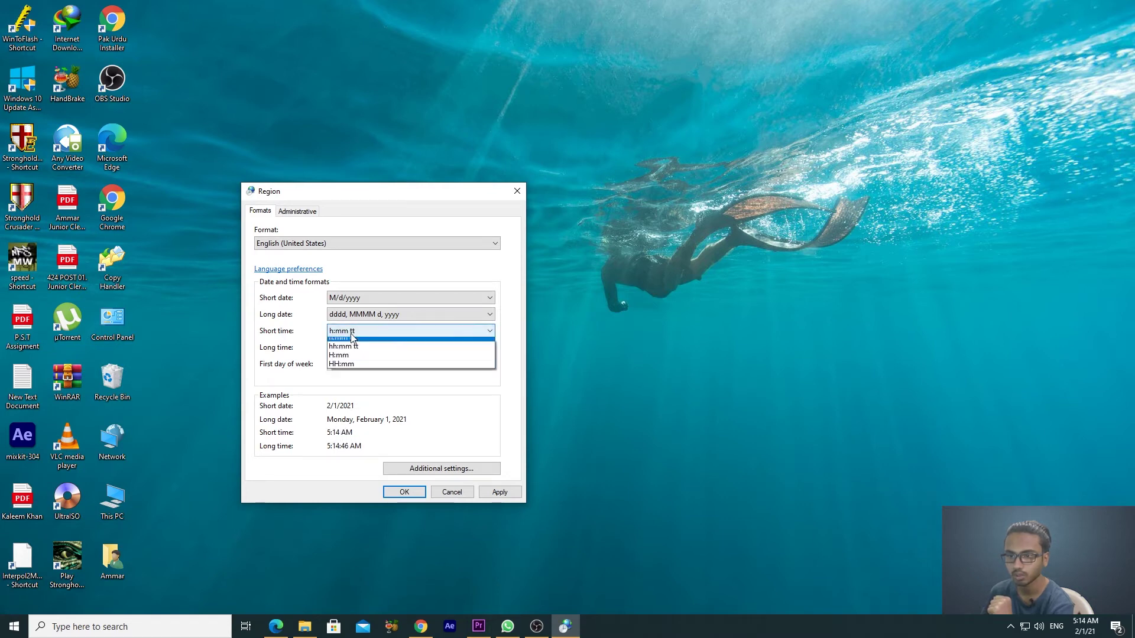
click(343, 409)
key(Down)
key(Down)
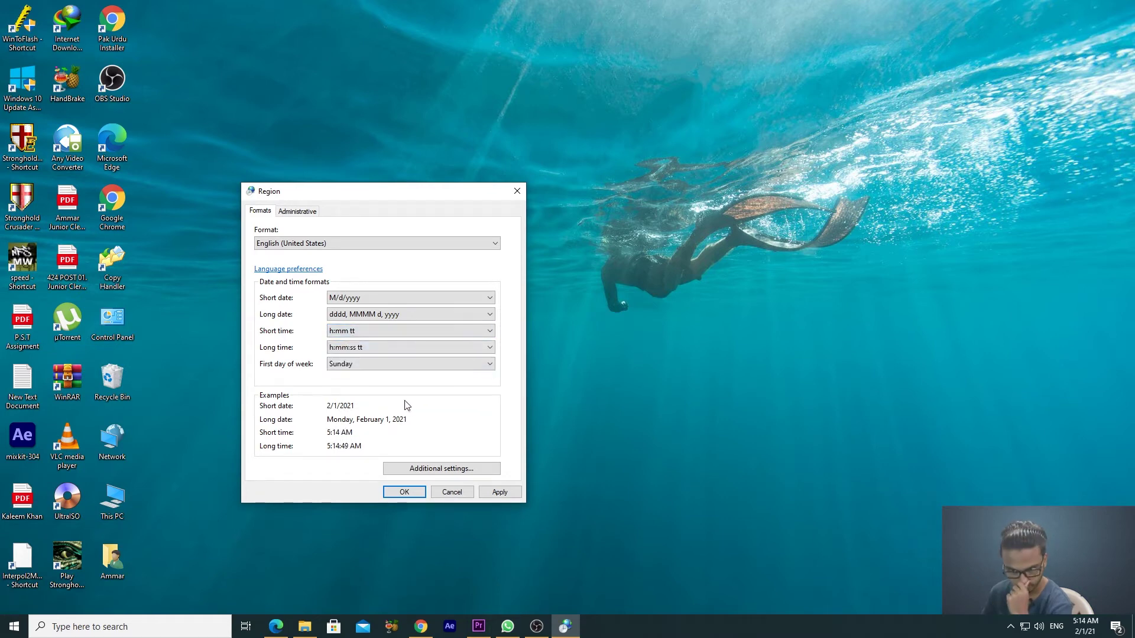
click(355, 331)
click(355, 344)
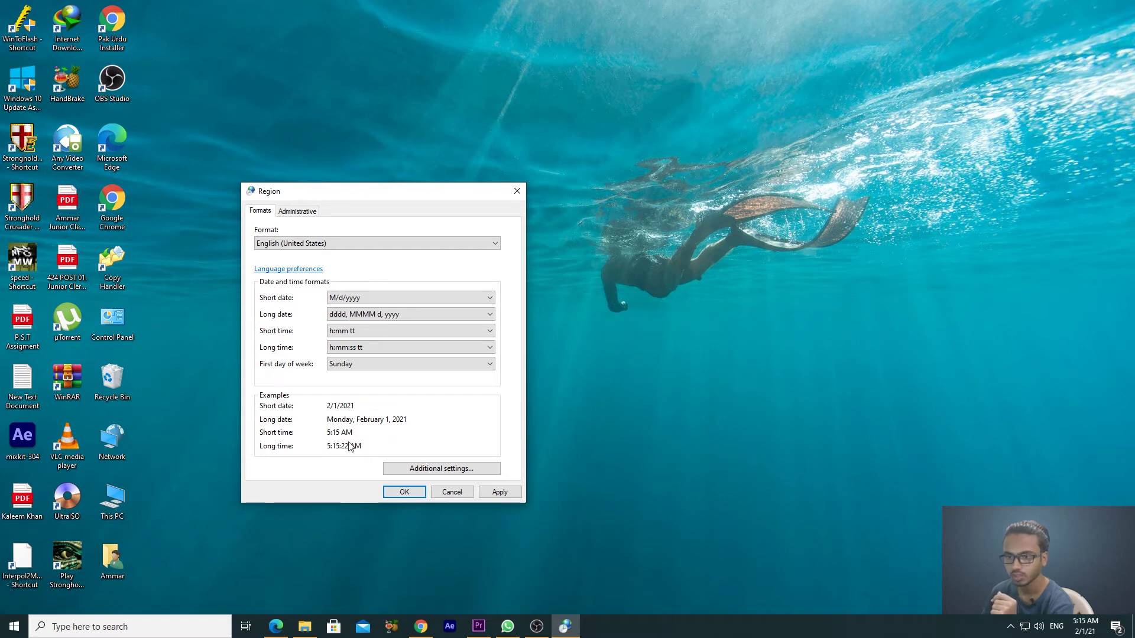
- Set the long time format to hh:mm:ss tt, apply it, and check the clock in the taskbar calendar
click(1087, 625)
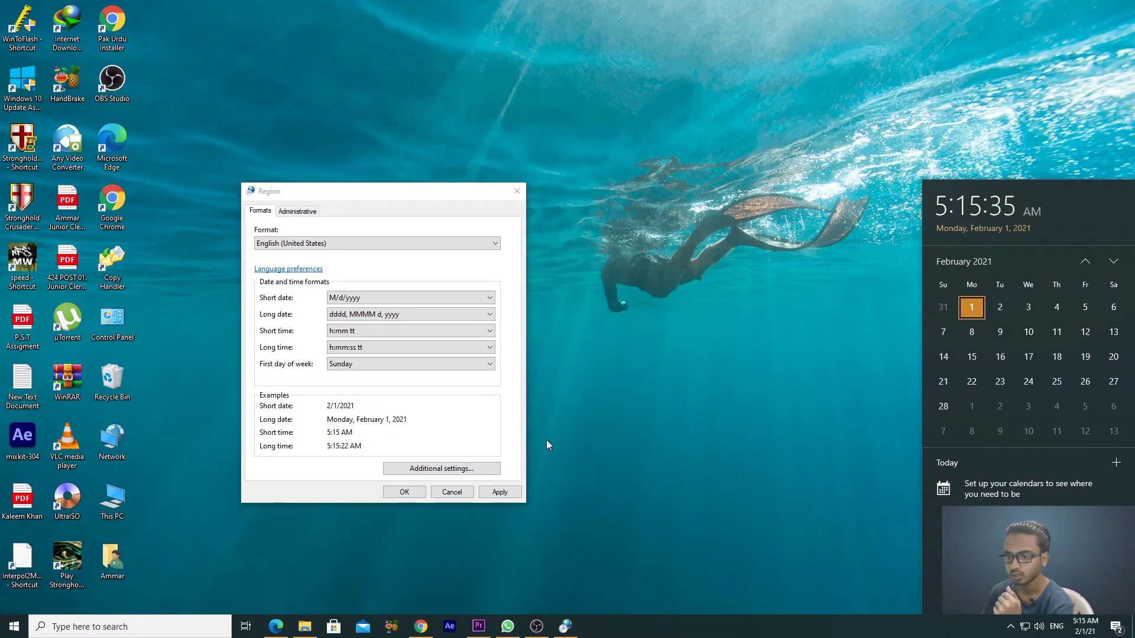
click(378, 348)
click(363, 368)
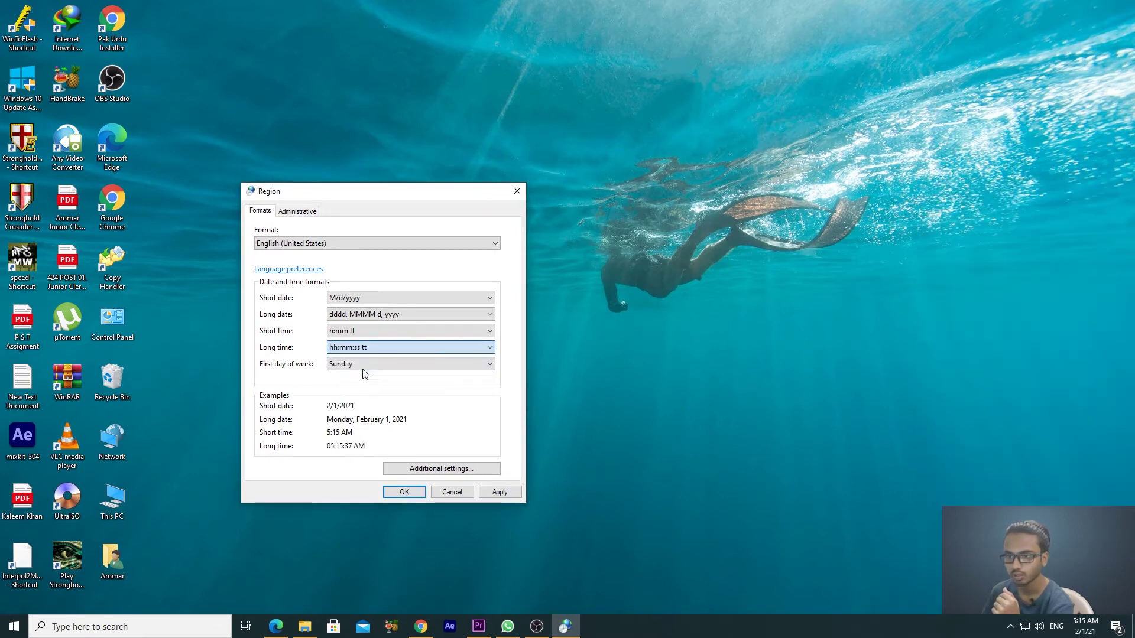
click(1085, 626)
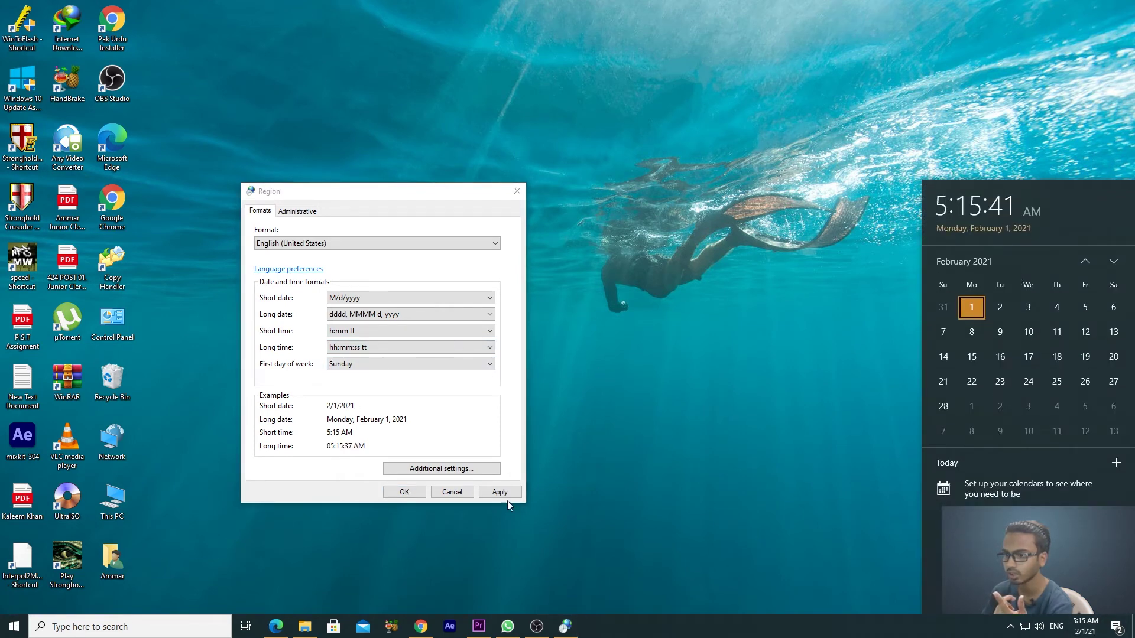
click(502, 493)
click(1085, 626)
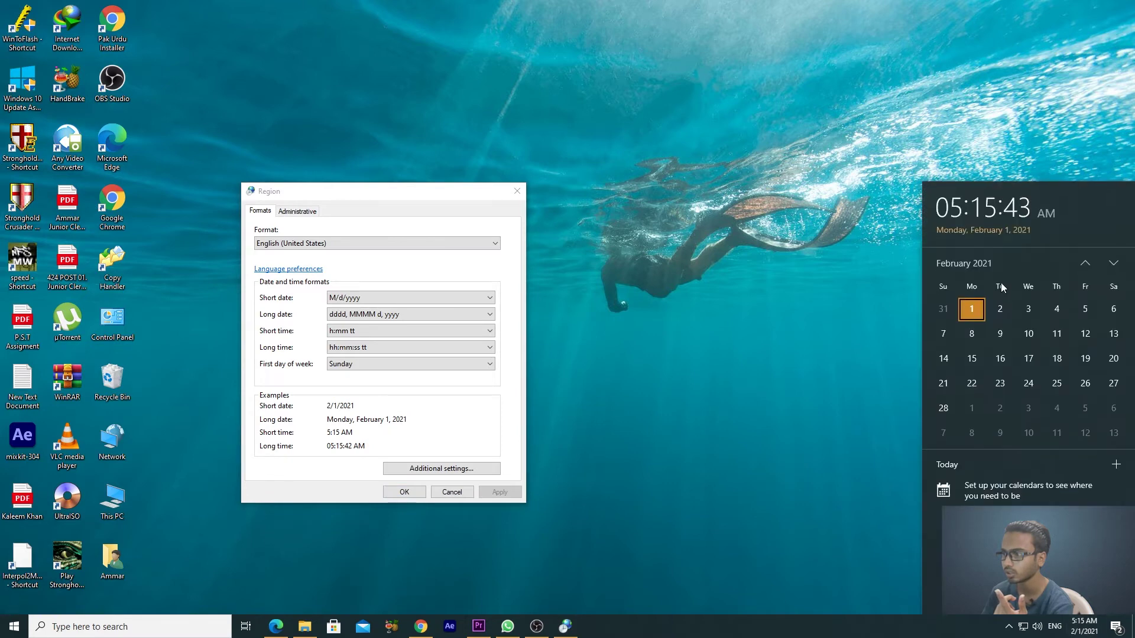
- Try the long time formats H:mm:ss and HH:mm:ss, and return to hh:mm:ss tt and apply it
click(349, 349)
click(350, 376)
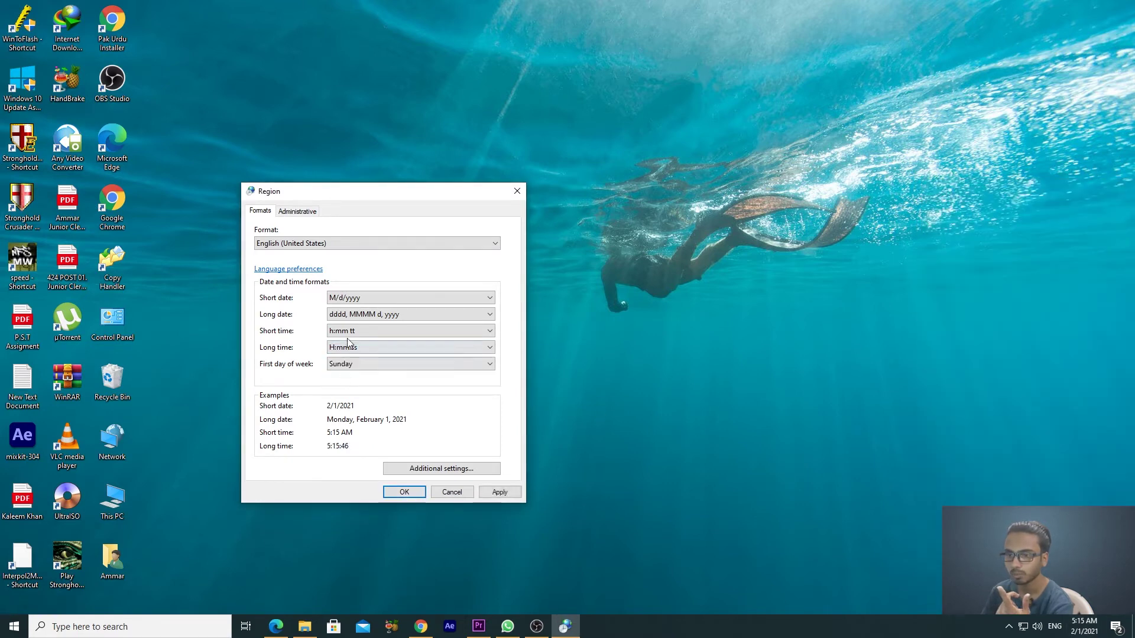
click(352, 347)
click(354, 389)
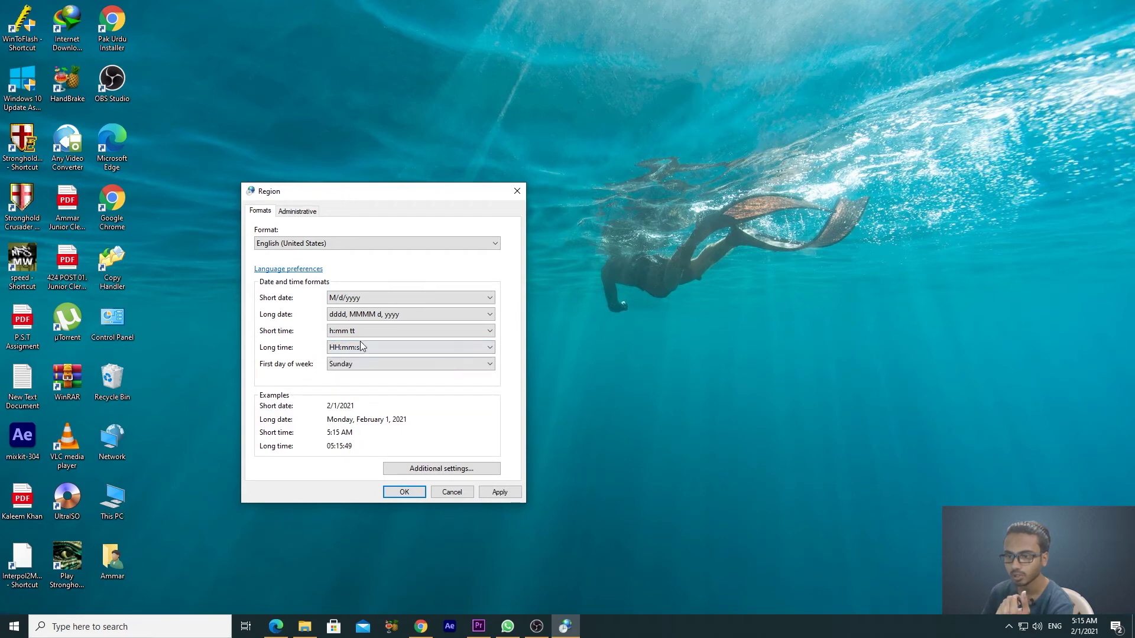
click(362, 346)
click(366, 376)
click(500, 491)
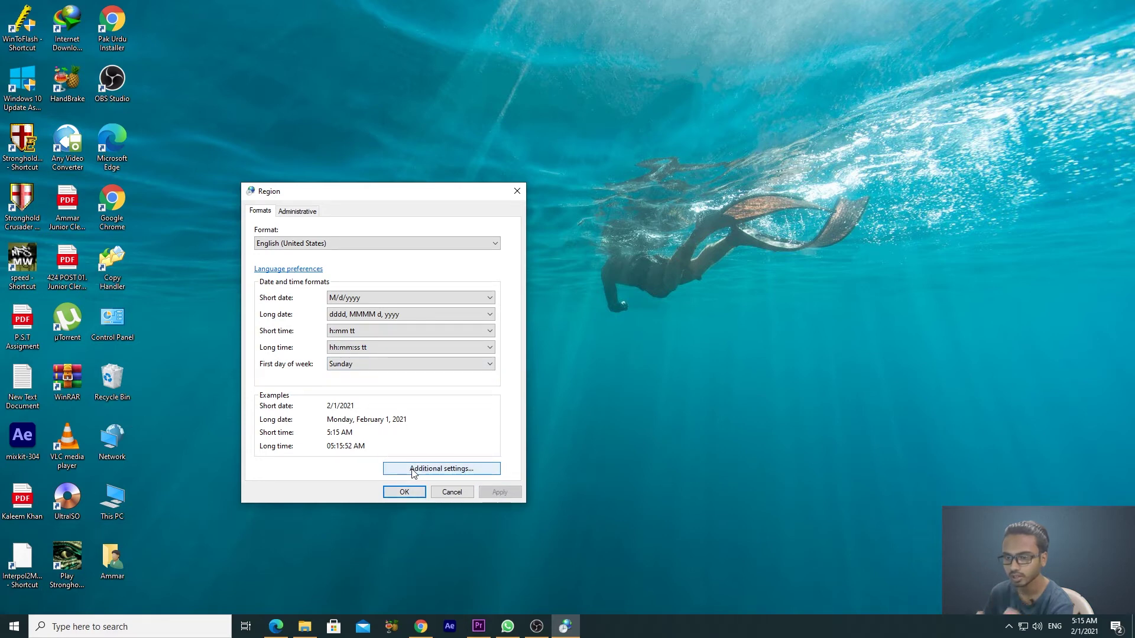
- Bring up the additional format settings beside the Region window and look through the time and date formats
click(412, 469)
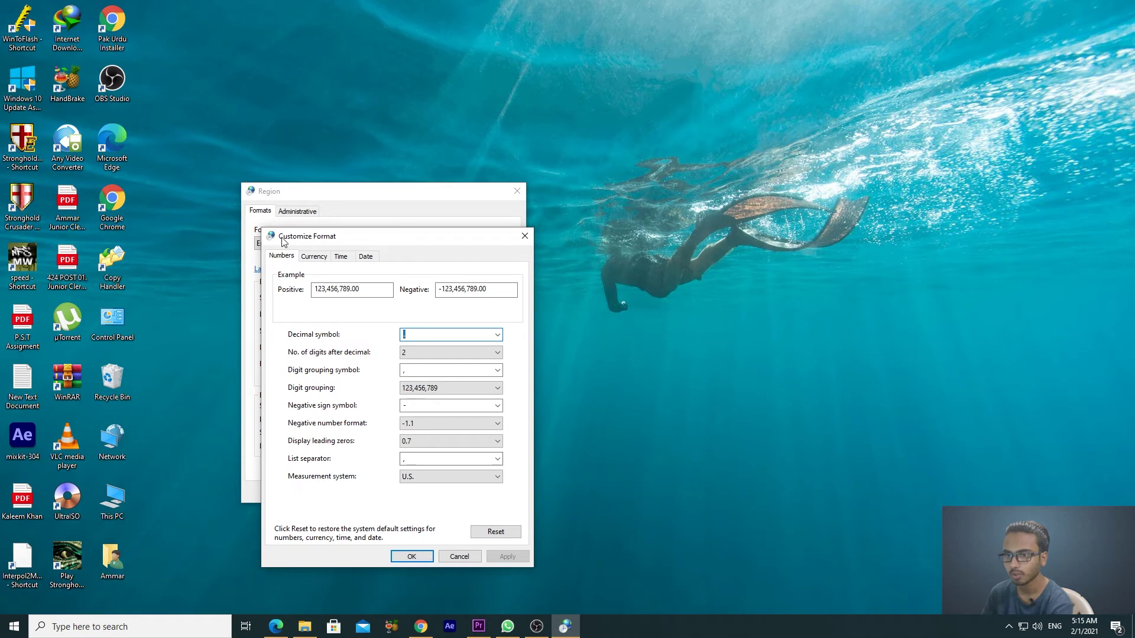
drag(282, 241, 570, 143)
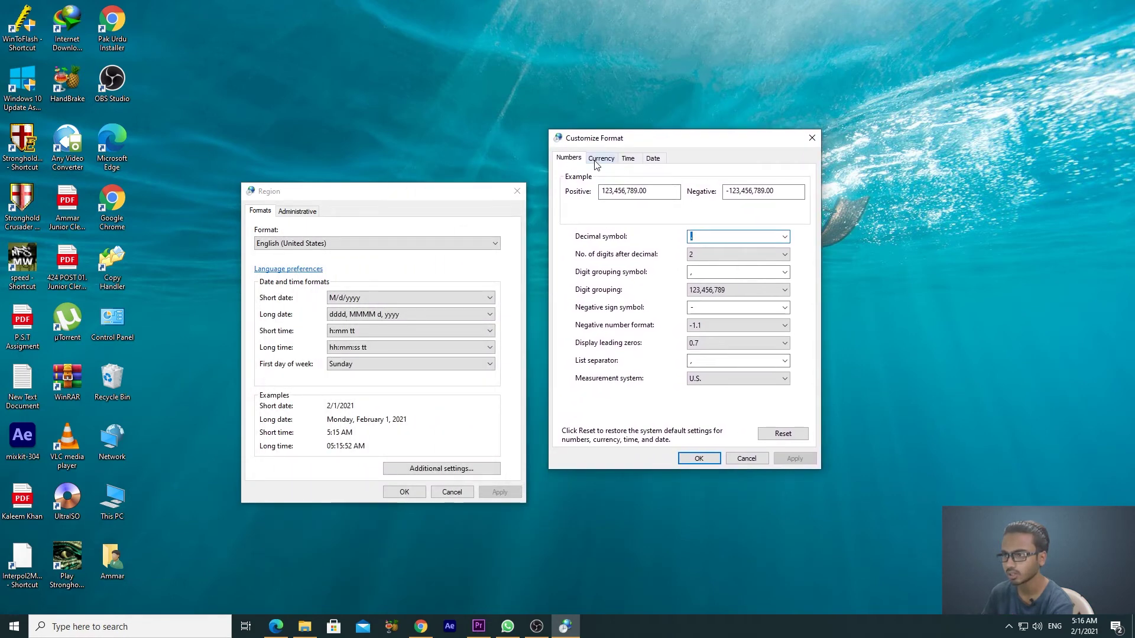
click(627, 160)
click(652, 160)
click(633, 162)
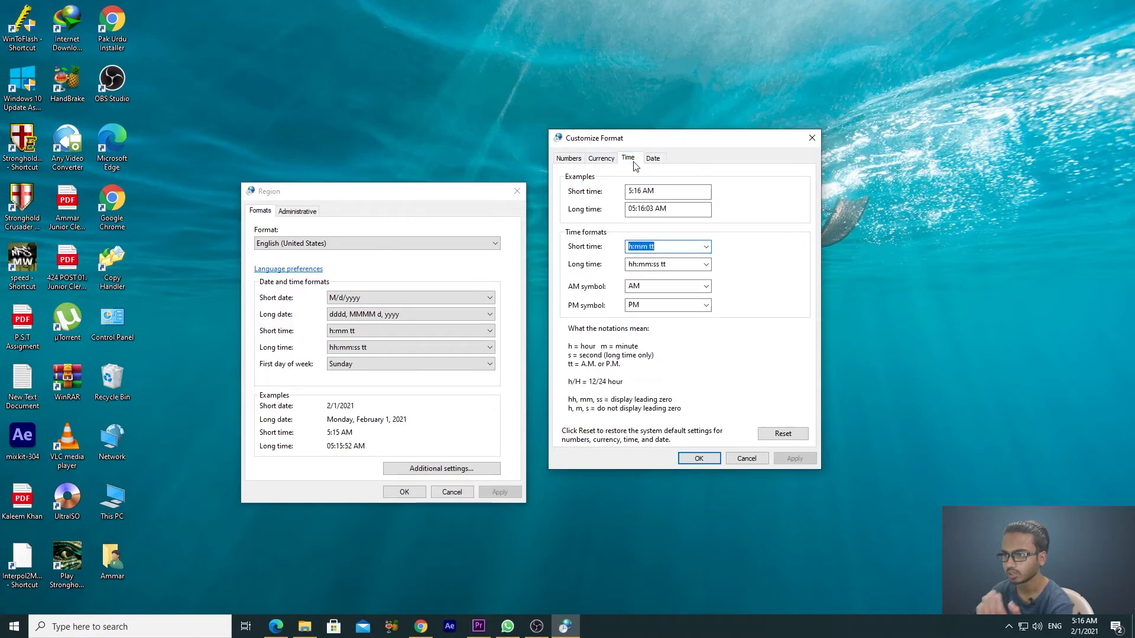
- Examine the available choices for short time, long time, AM symbol and PM symbol, and close the additional settings
click(705, 248)
click(706, 249)
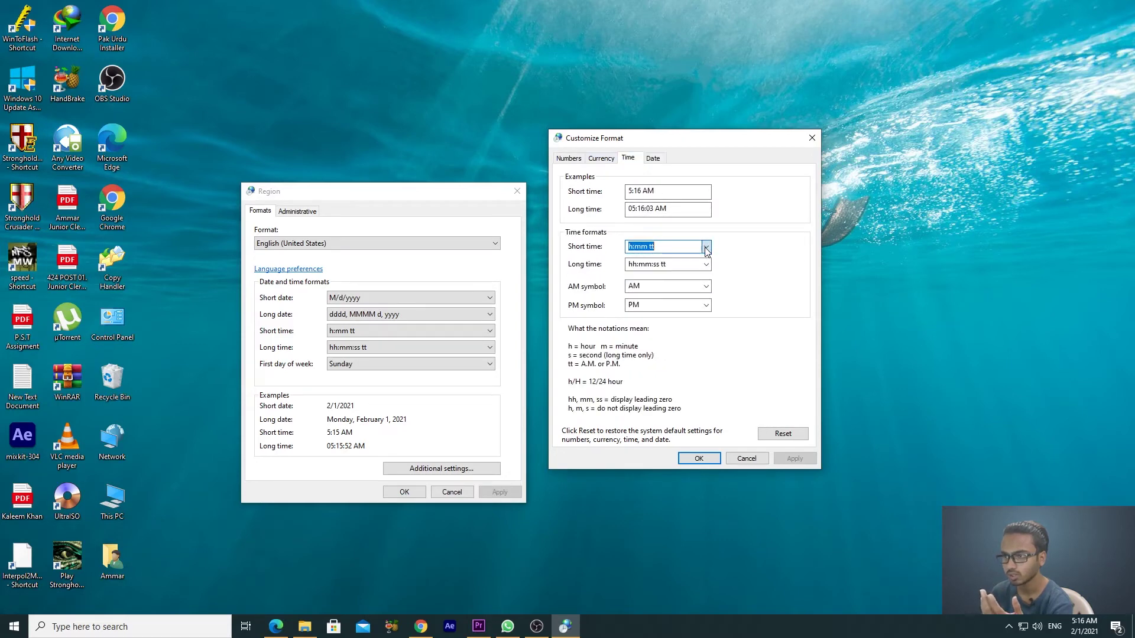
click(706, 264)
click(708, 264)
click(706, 287)
click(711, 288)
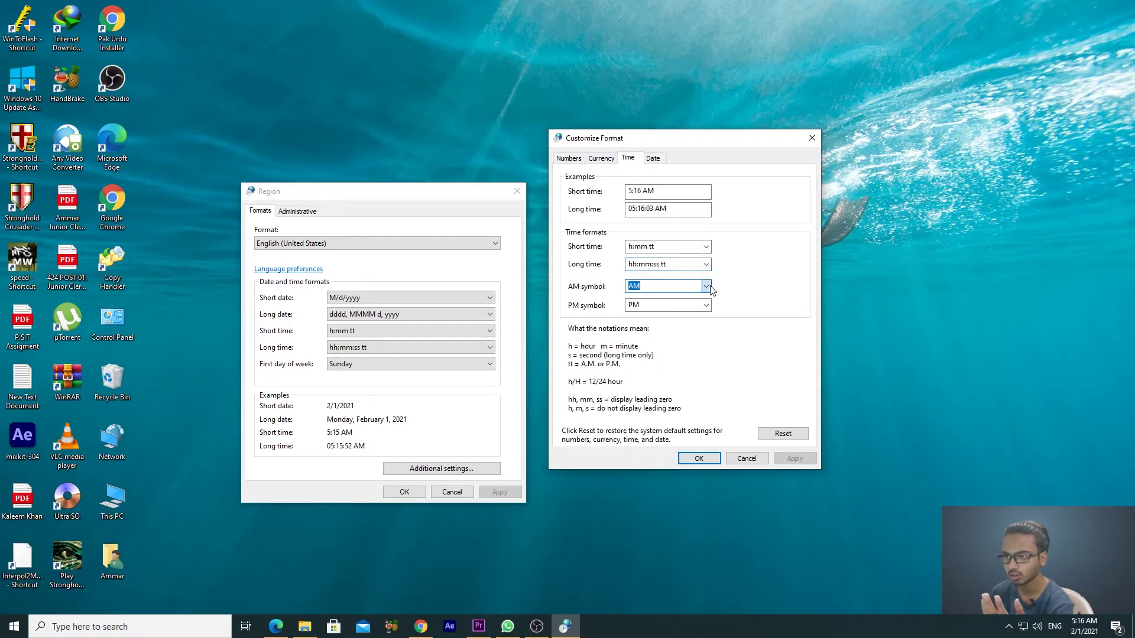
click(706, 306)
click(707, 306)
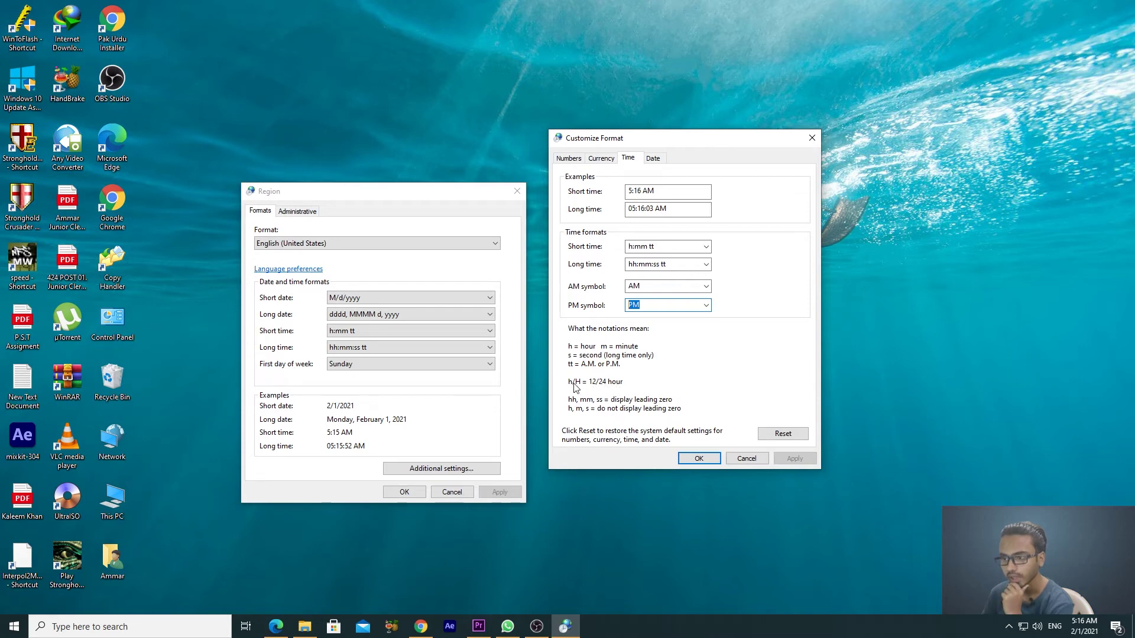
key(Escape)
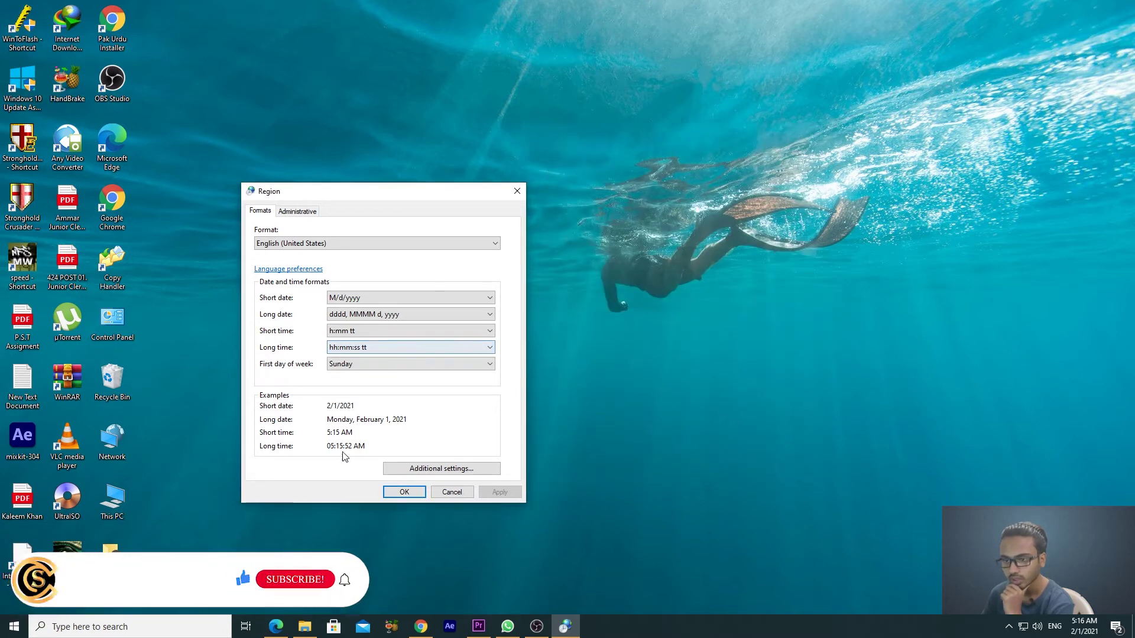
- Reopen the additional format settings beside the Region window and examine the short and long date format options
click(441, 468)
drag(304, 237, 653, 190)
click(695, 211)
click(714, 210)
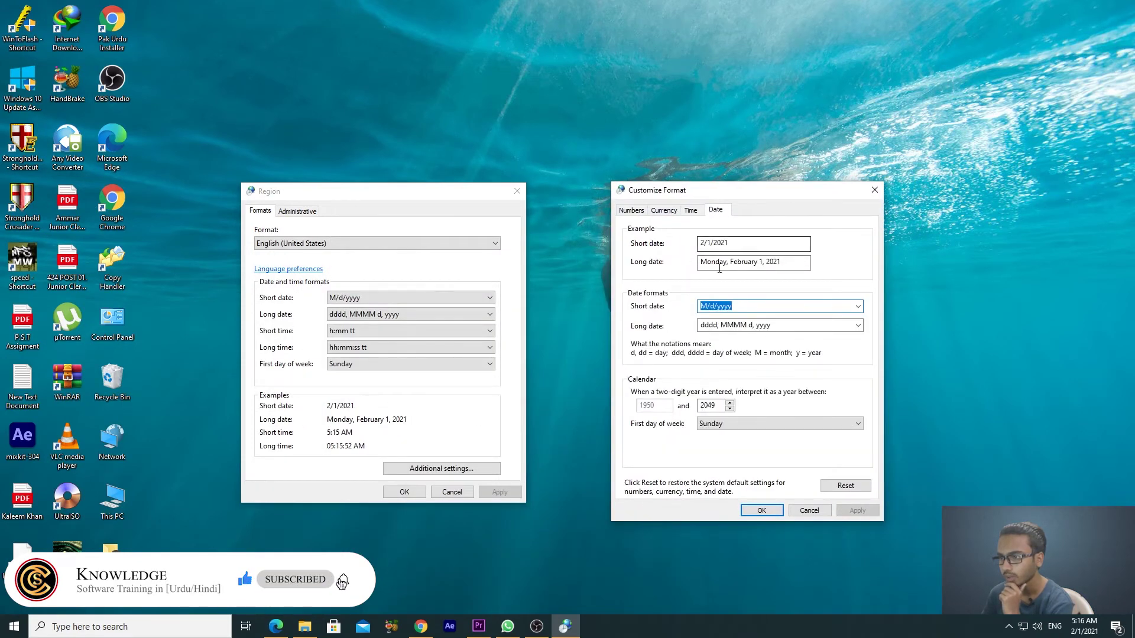
click(808, 262)
key(Tab)
key(Tab)
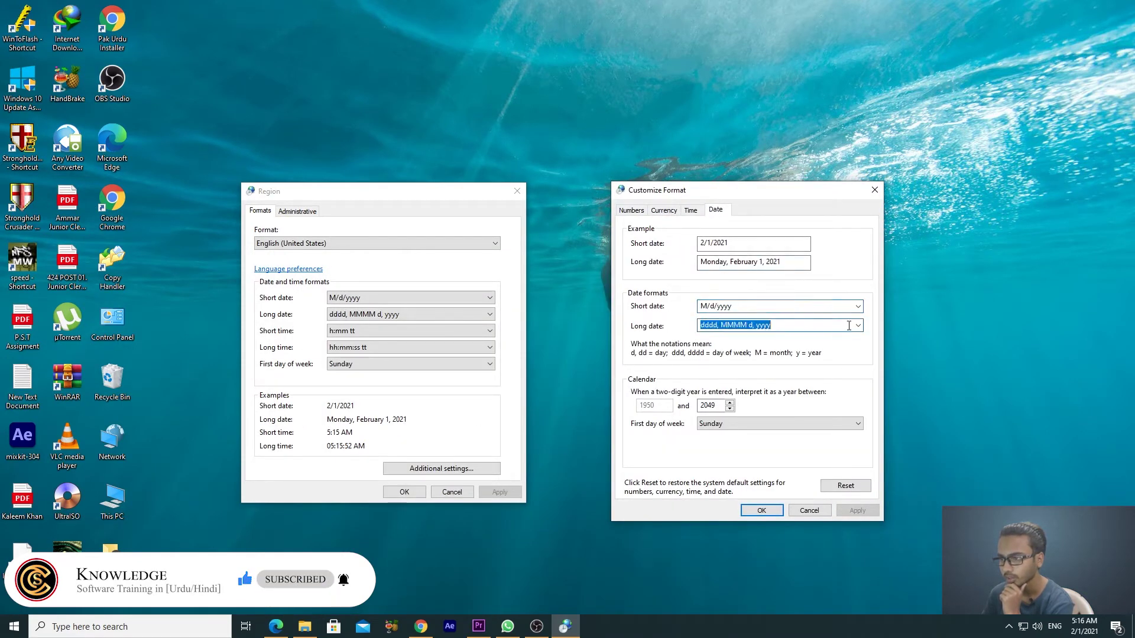
click(859, 327)
click(859, 329)
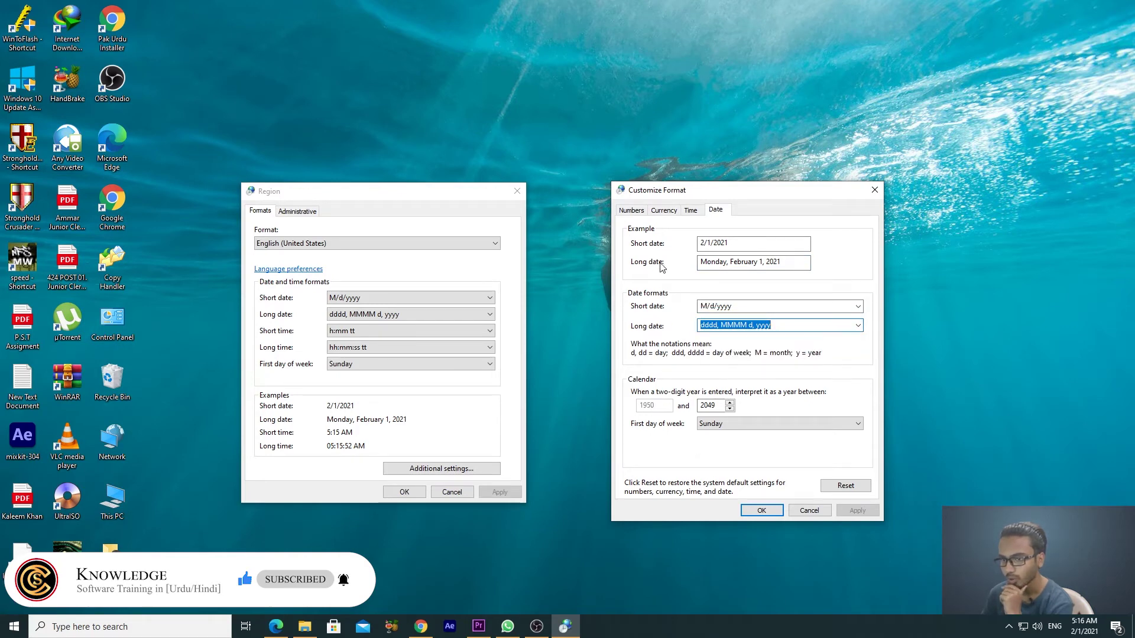
drag(712, 194, 643, 151)
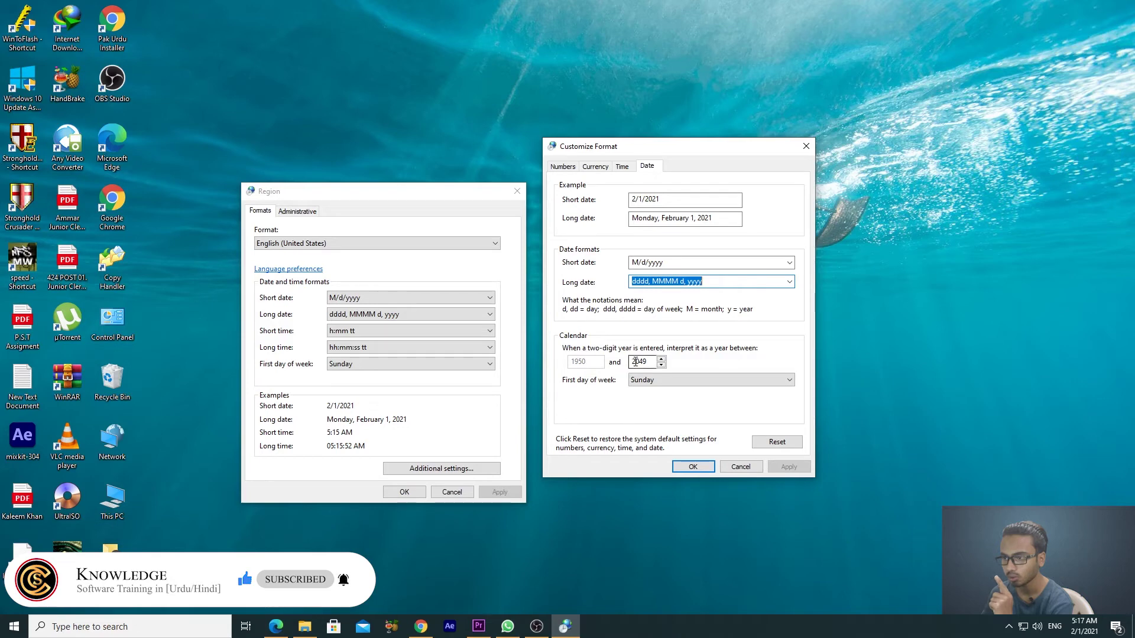
- Try raising the upper year of the two-digit year interpretation range to 2063 and beyond
drag(646, 362, 641, 362)
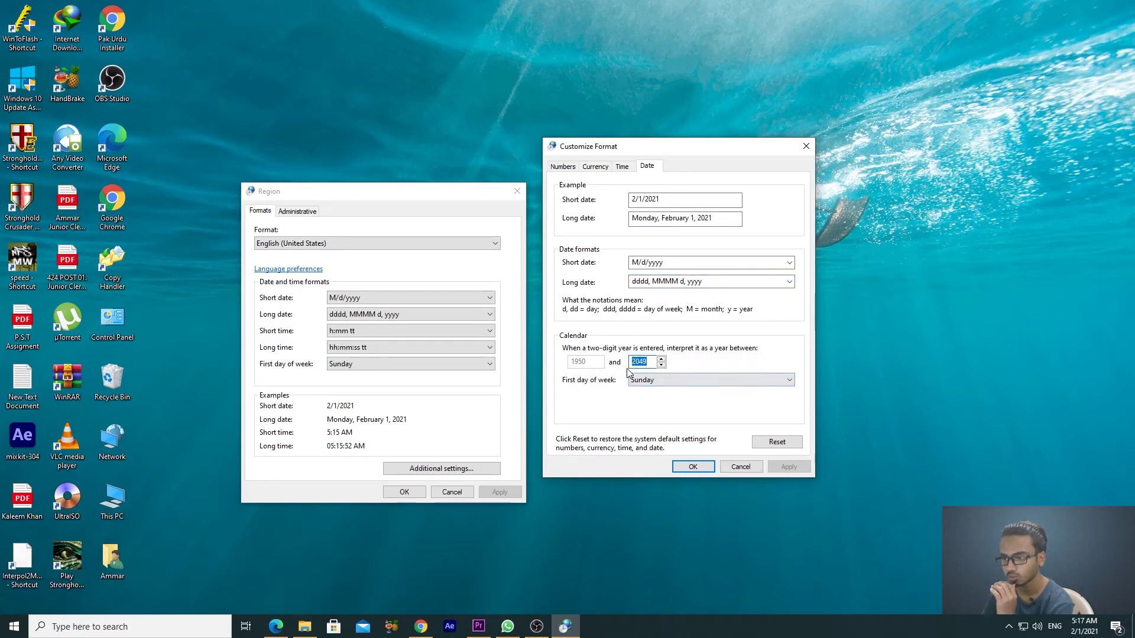
click(648, 362)
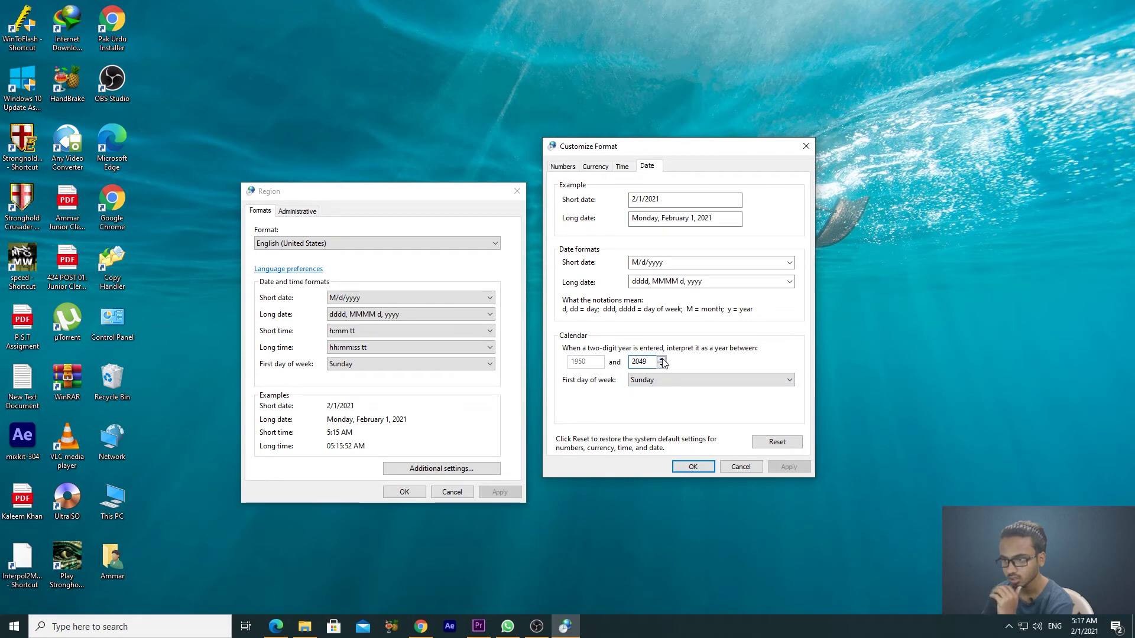
click(661, 359)
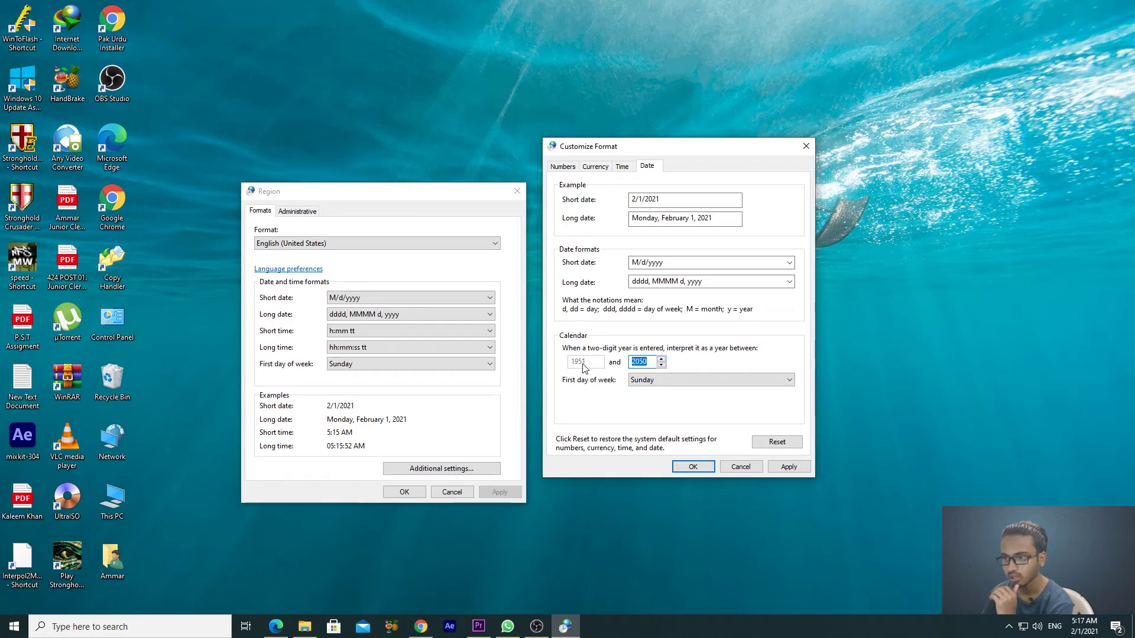
click(662, 359)
click(662, 360)
click(662, 359)
click(663, 360)
click(661, 359)
click(662, 358)
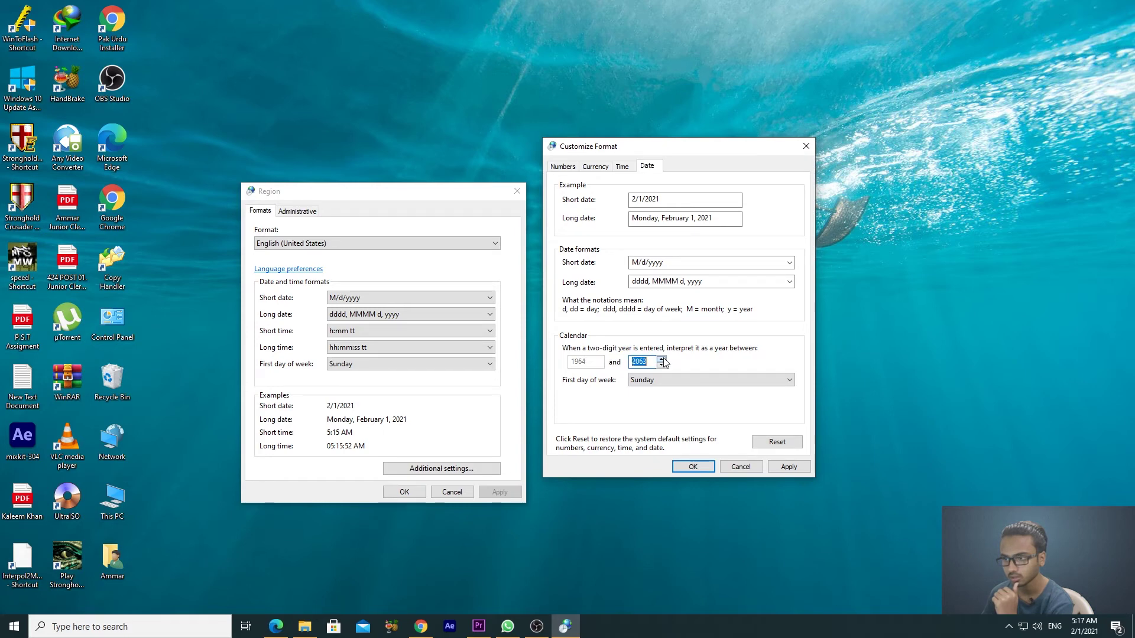
click(661, 359)
click(661, 358)
click(661, 359)
click(661, 359)
click(662, 359)
click(662, 359)
click(662, 358)
click(662, 359)
- Lower the upper year of the two-digit year range to 2015 and reset the formats to the system defaults
click(661, 365)
click(662, 364)
click(661, 365)
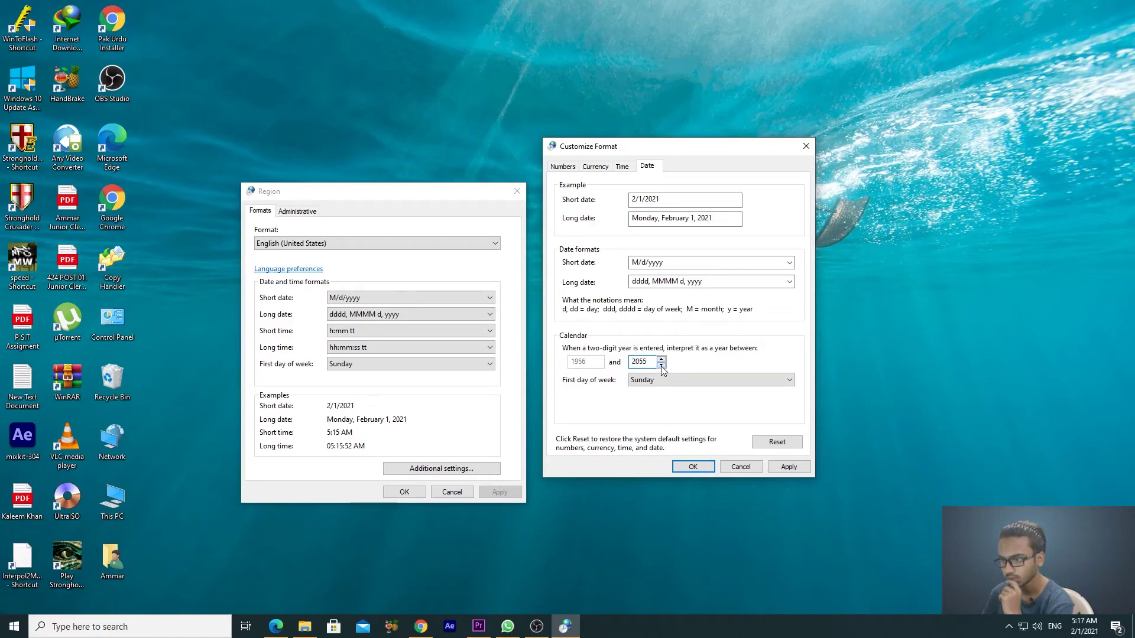
click(661, 365)
click(649, 361)
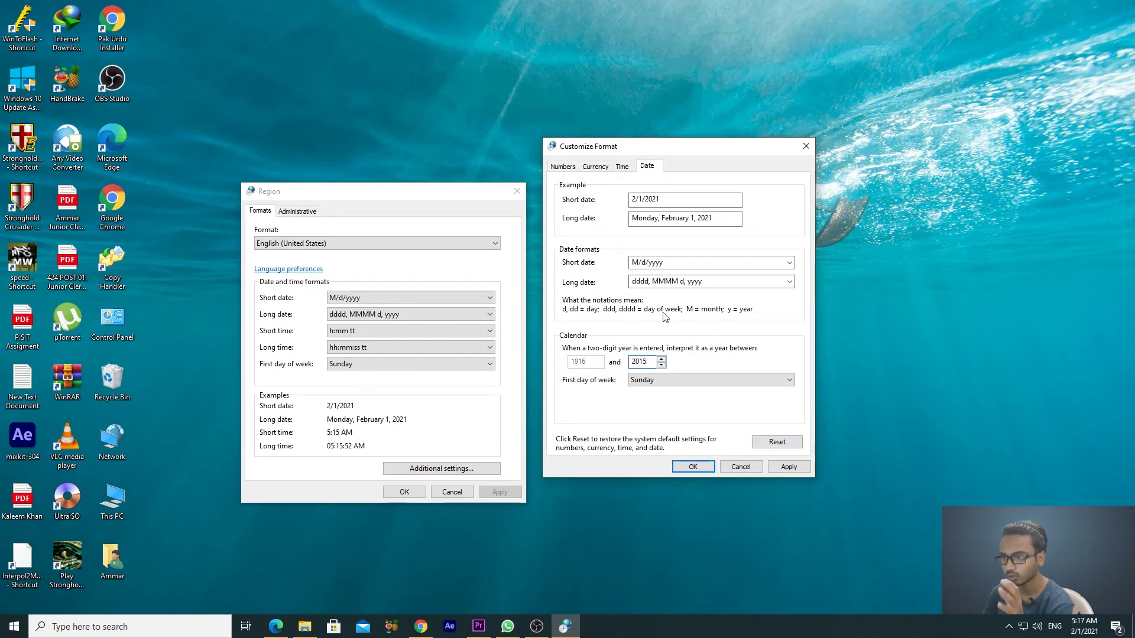
click(769, 444)
click(594, 357)
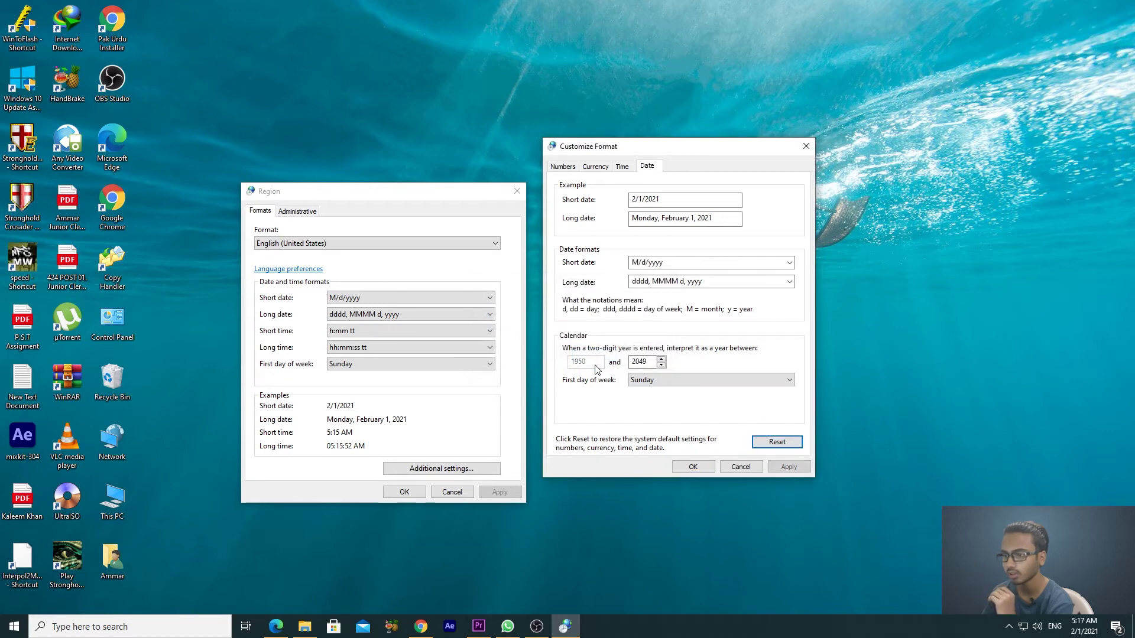
click(645, 362)
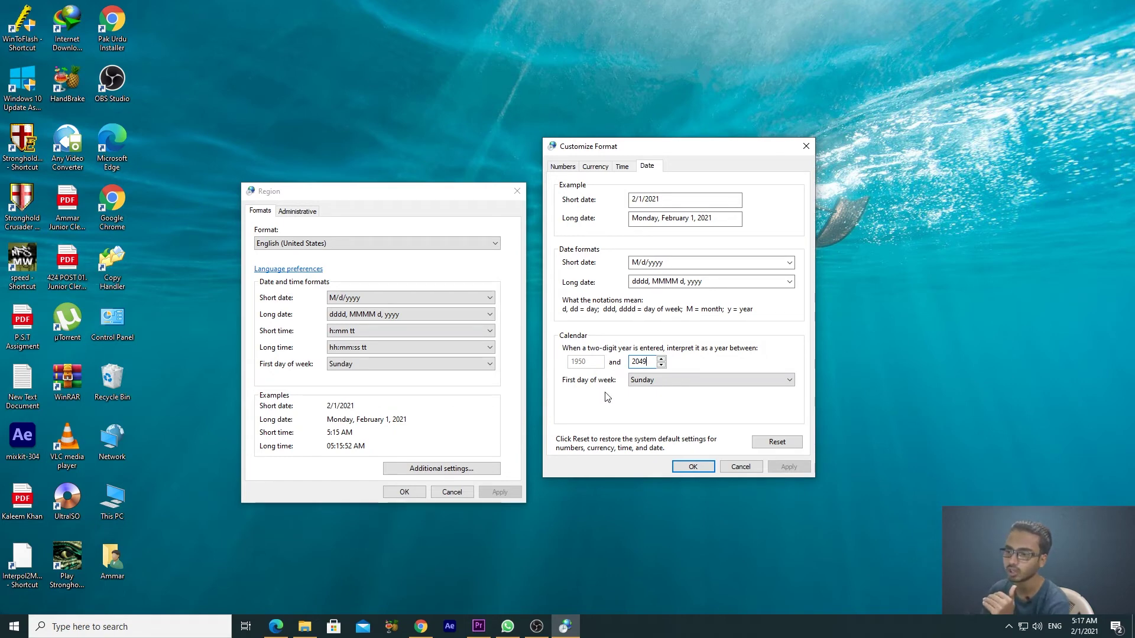
drag(649, 361, 631, 363)
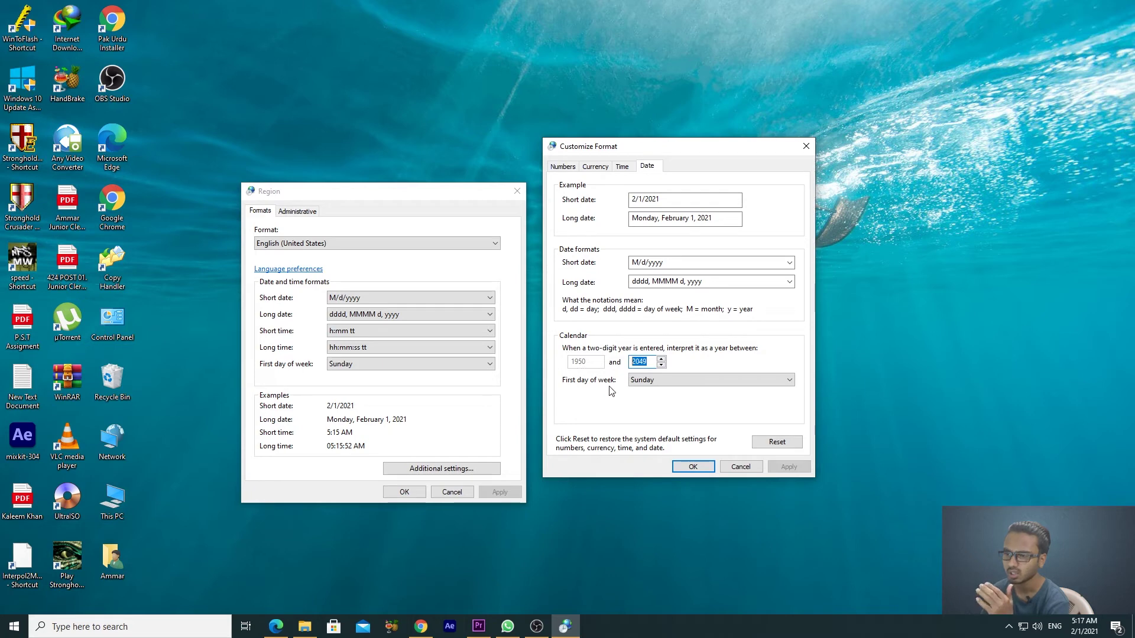
click(648, 361)
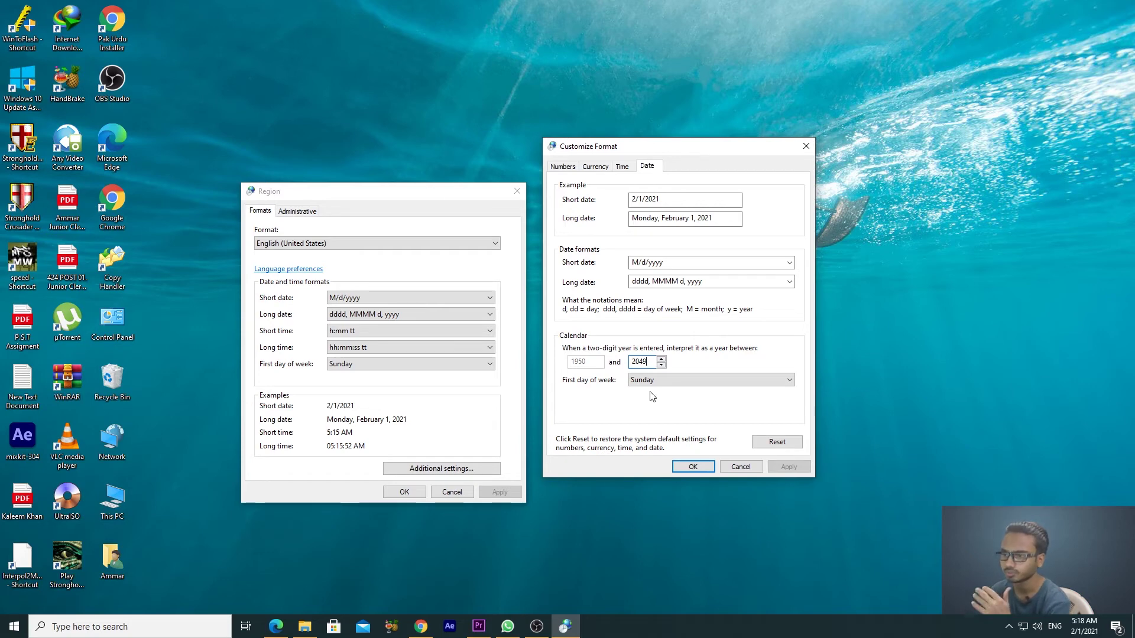
drag(649, 361, 638, 363)
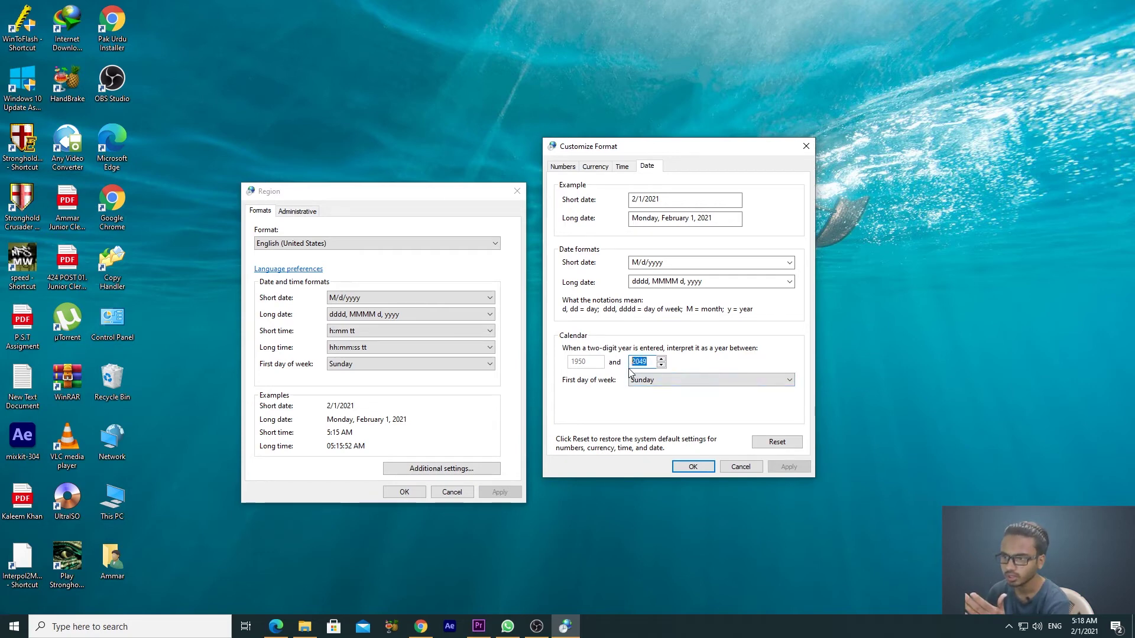
click(631, 362)
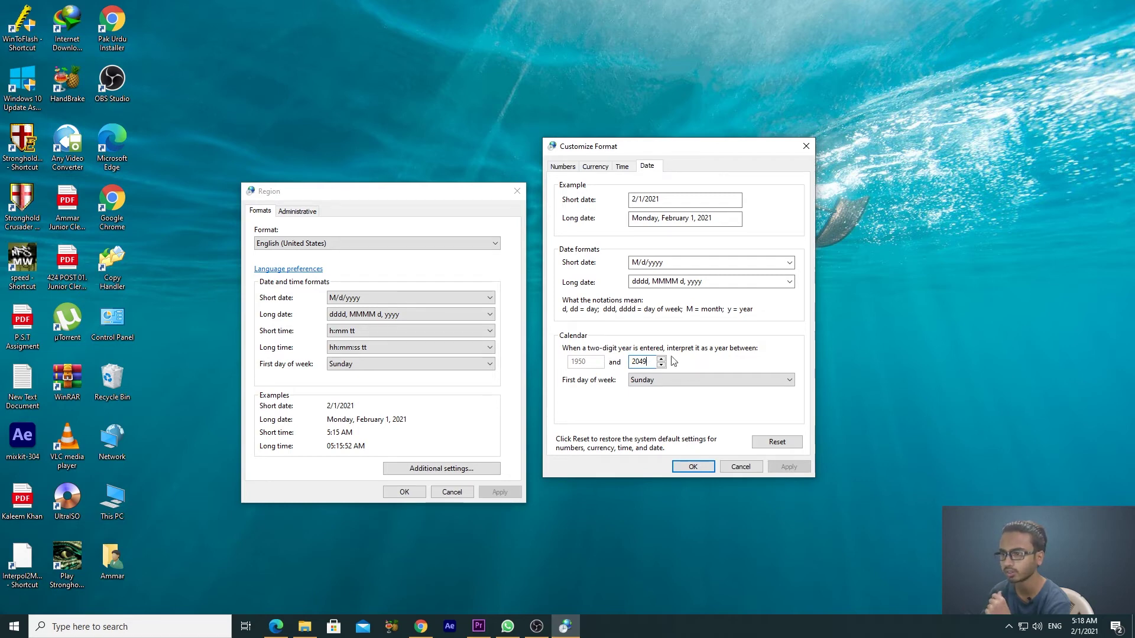
- Examine the number format settings, including the available measurement systems
click(629, 168)
key(ctrl+shift+Tab)
key(ctrl+shift+Tab)
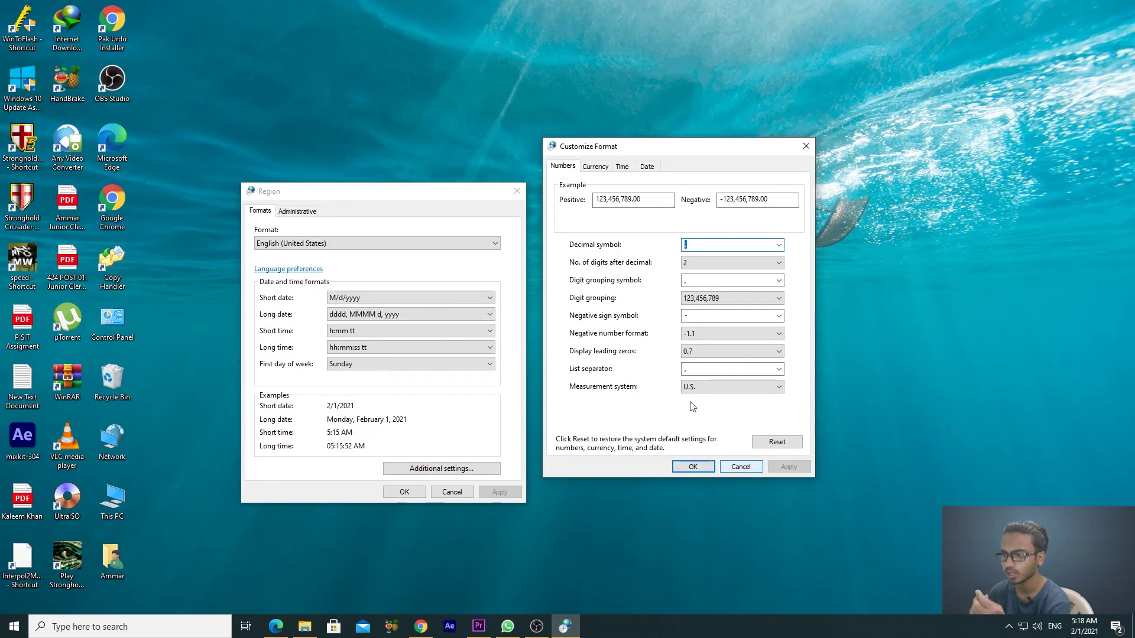
click(717, 393)
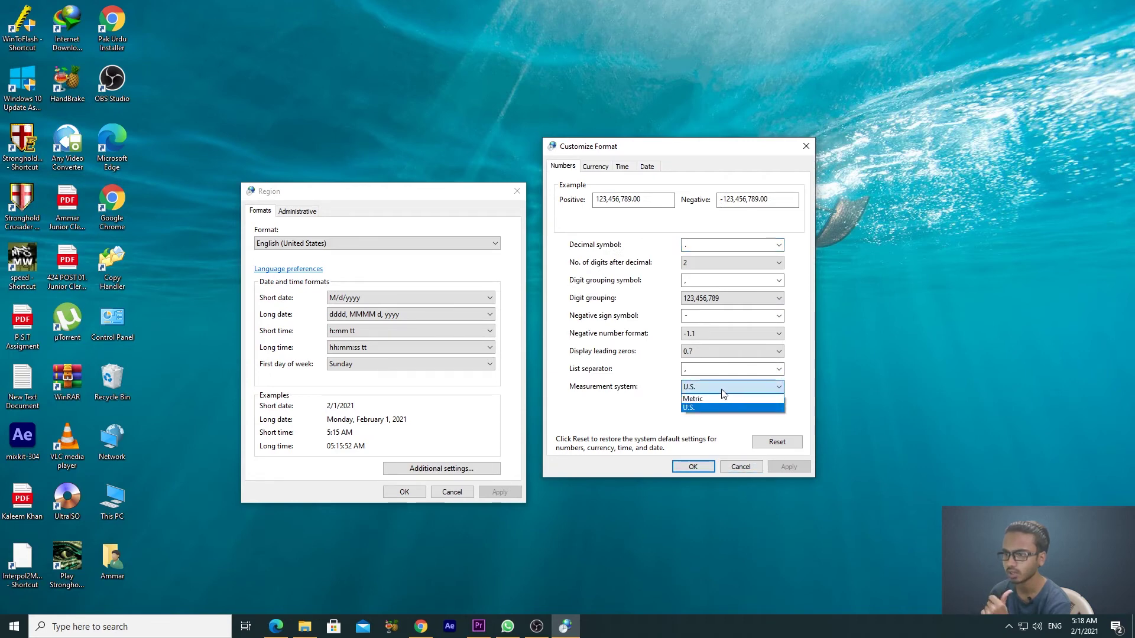
click(602, 393)
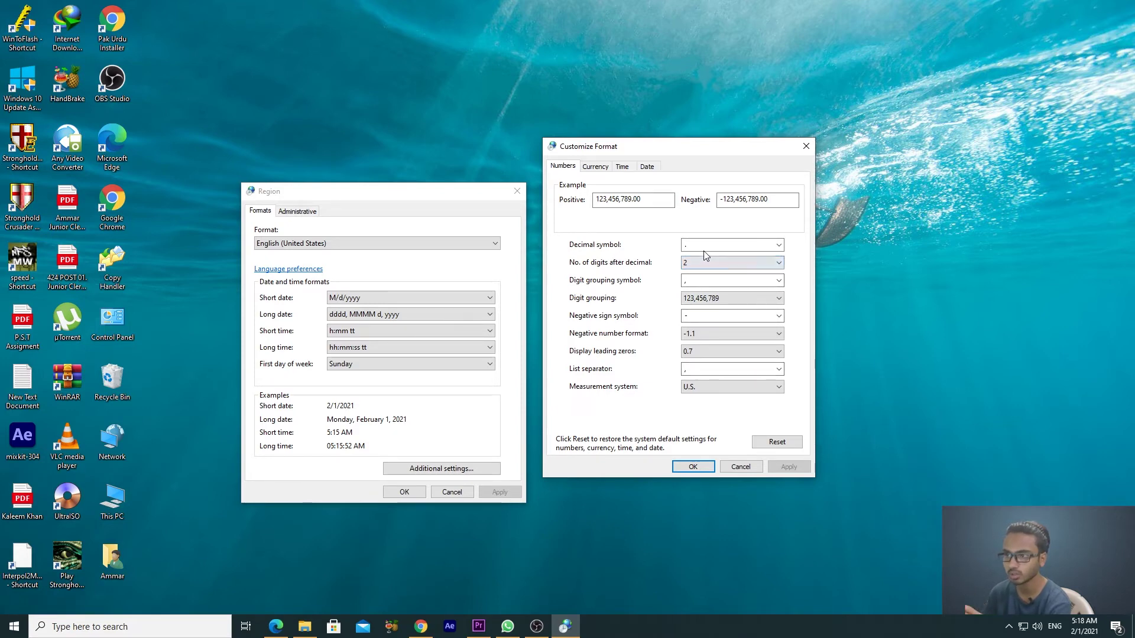
- Examine the currency format settings, including the positive and negative currency formats and the number of digits after the decimal
click(595, 166)
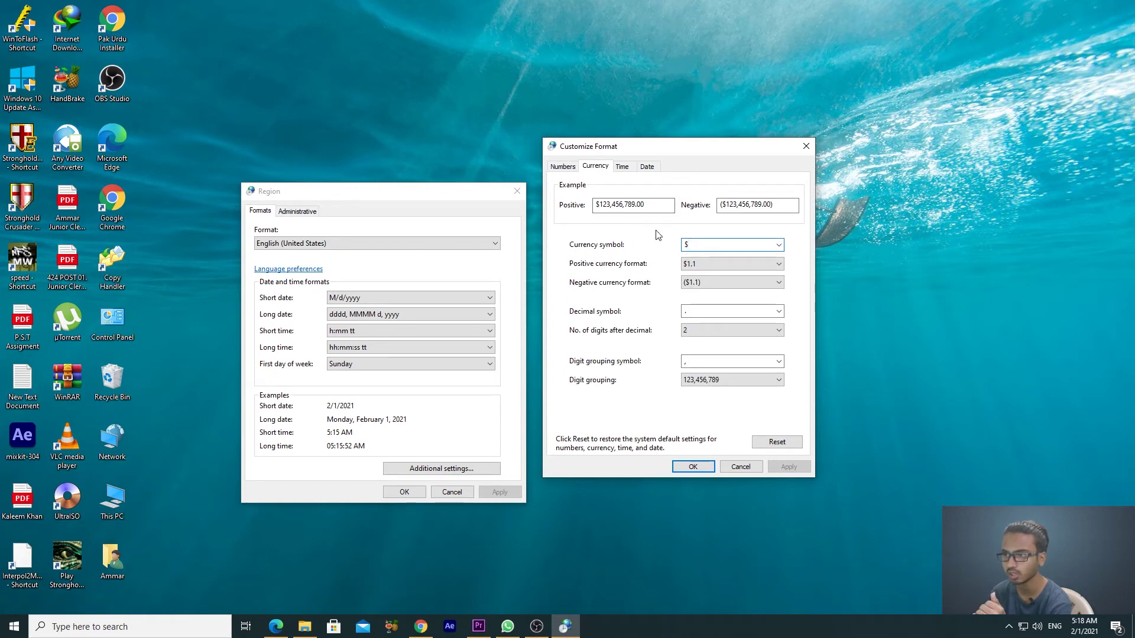
click(730, 265)
click(733, 266)
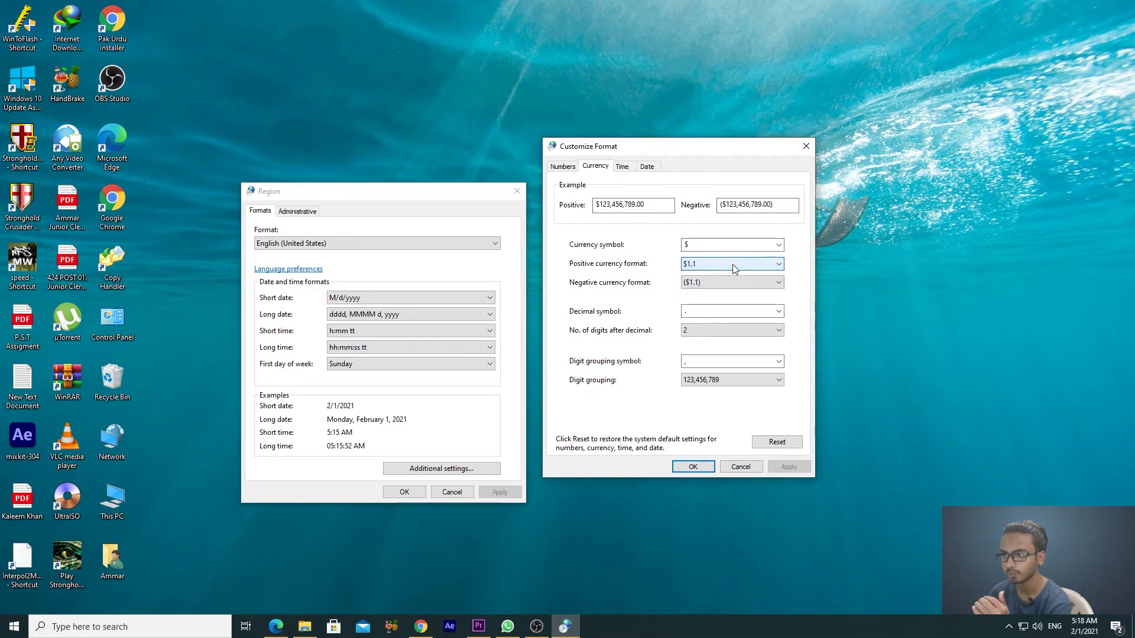
click(728, 286)
click(728, 288)
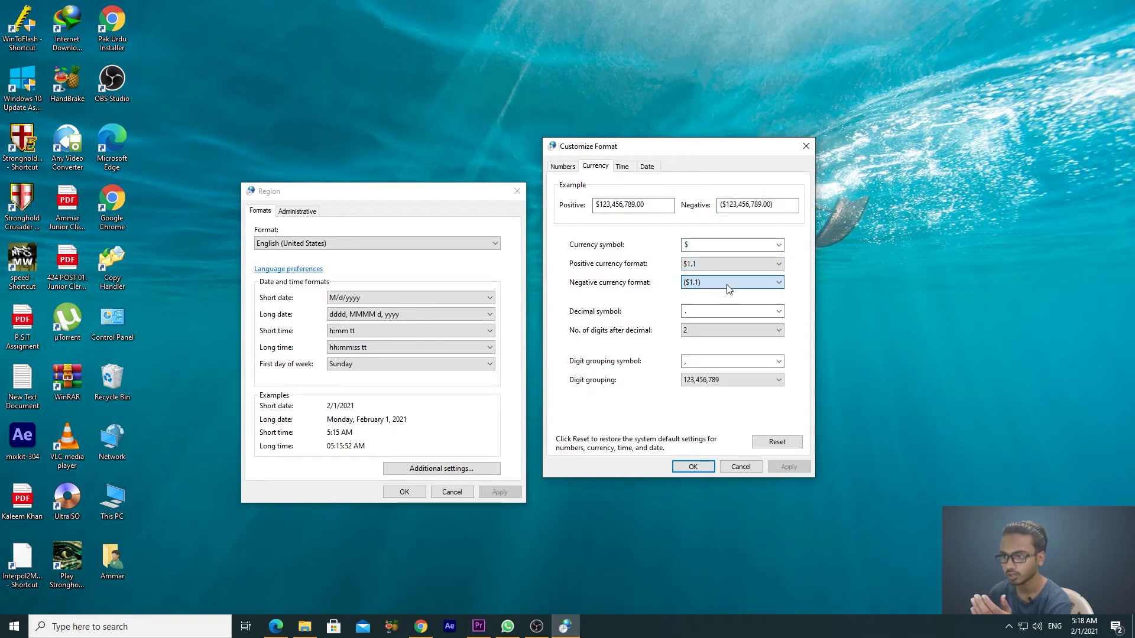
click(713, 332)
click(711, 334)
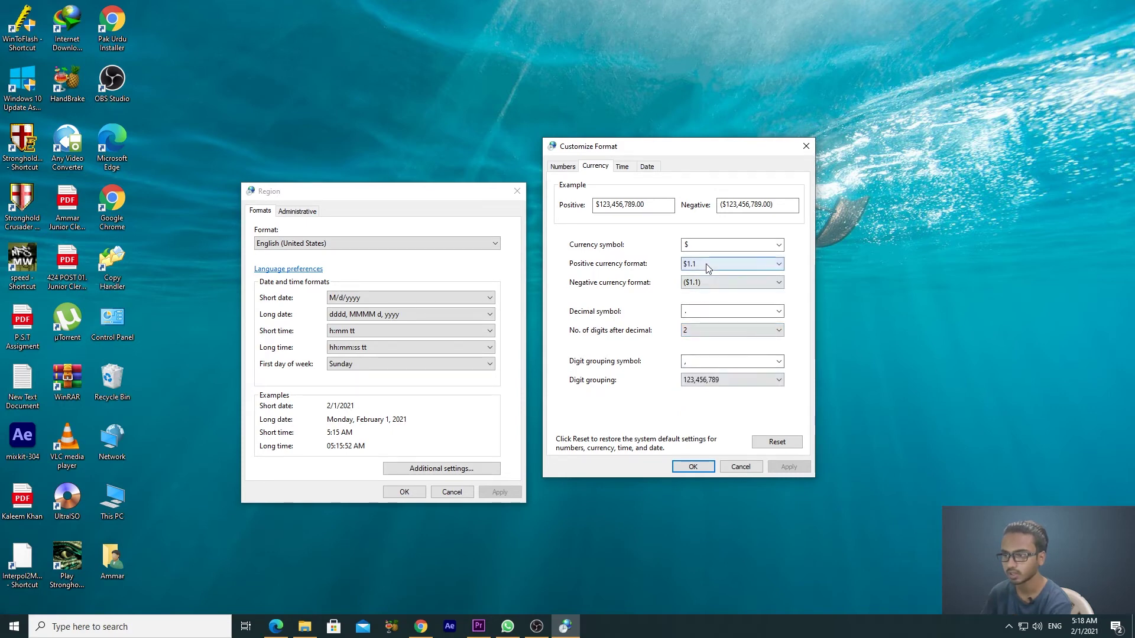
- Reset the custom formats to the system defaults, check the time and date settings, and accept the additional settings
click(776, 443)
click(594, 356)
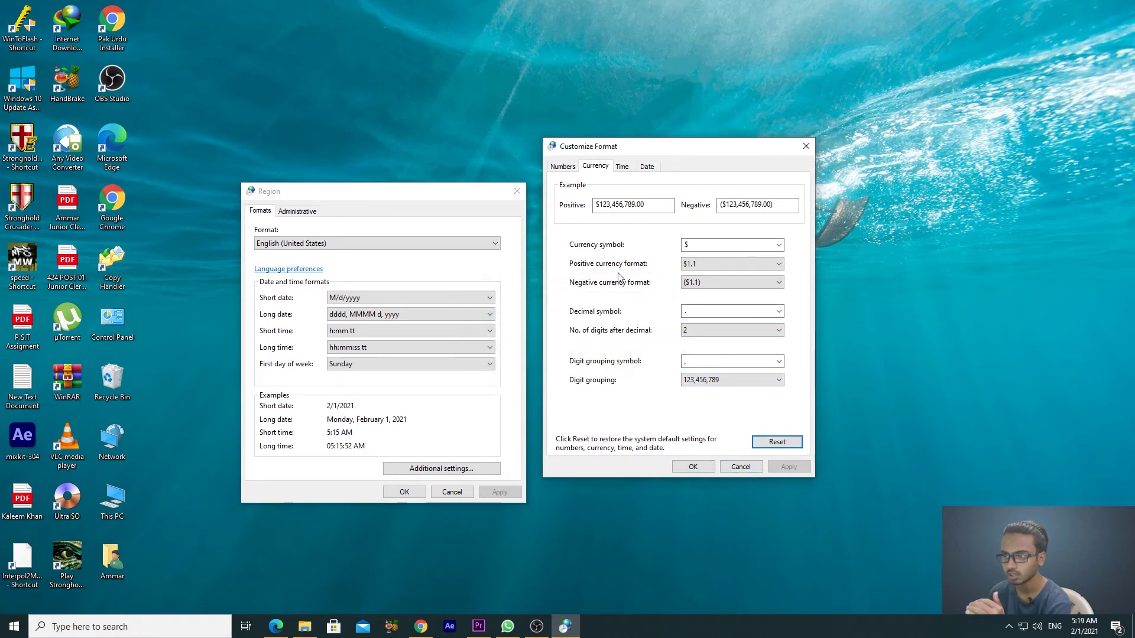
click(623, 167)
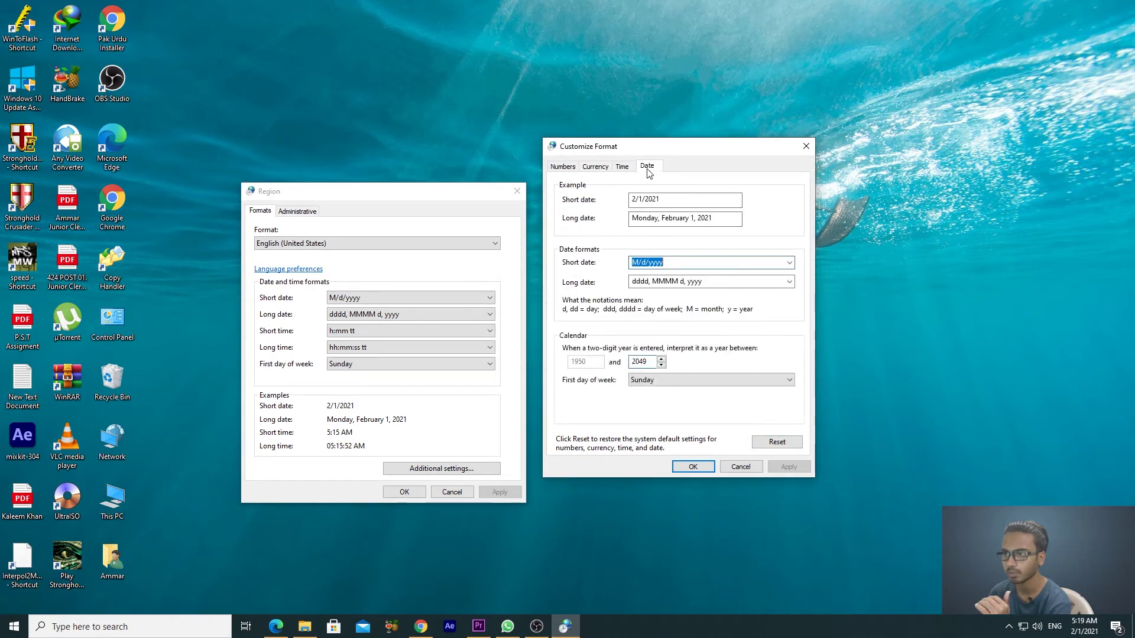
click(644, 168)
click(693, 467)
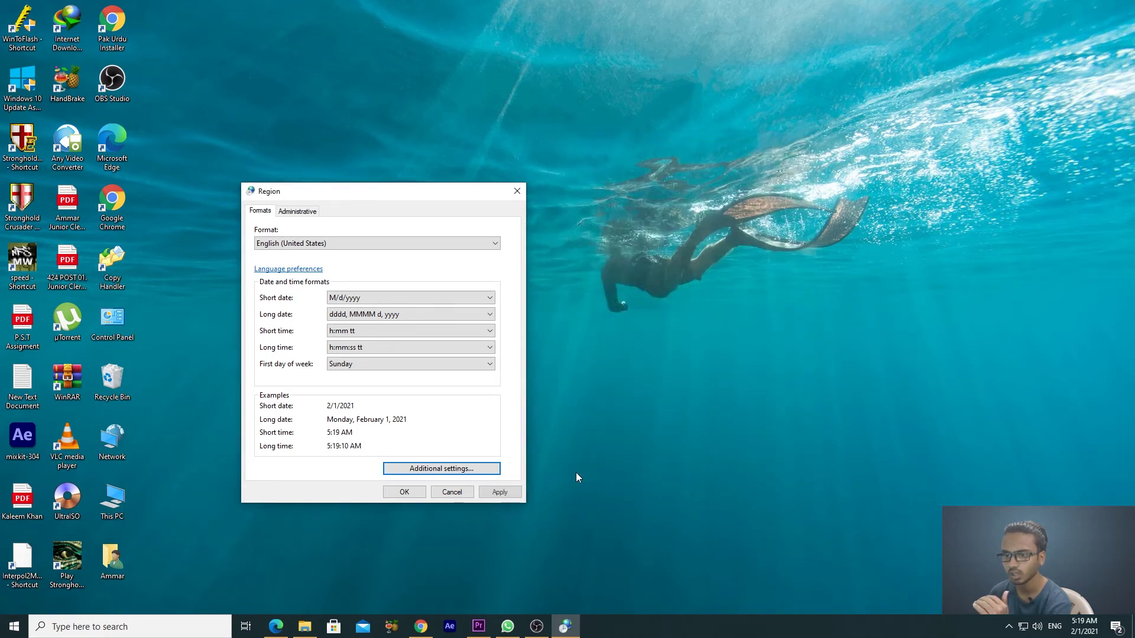
- Bring up the administrative region settings, reposition the Region window, and apply the pending format changes
click(302, 212)
drag(328, 192, 423, 132)
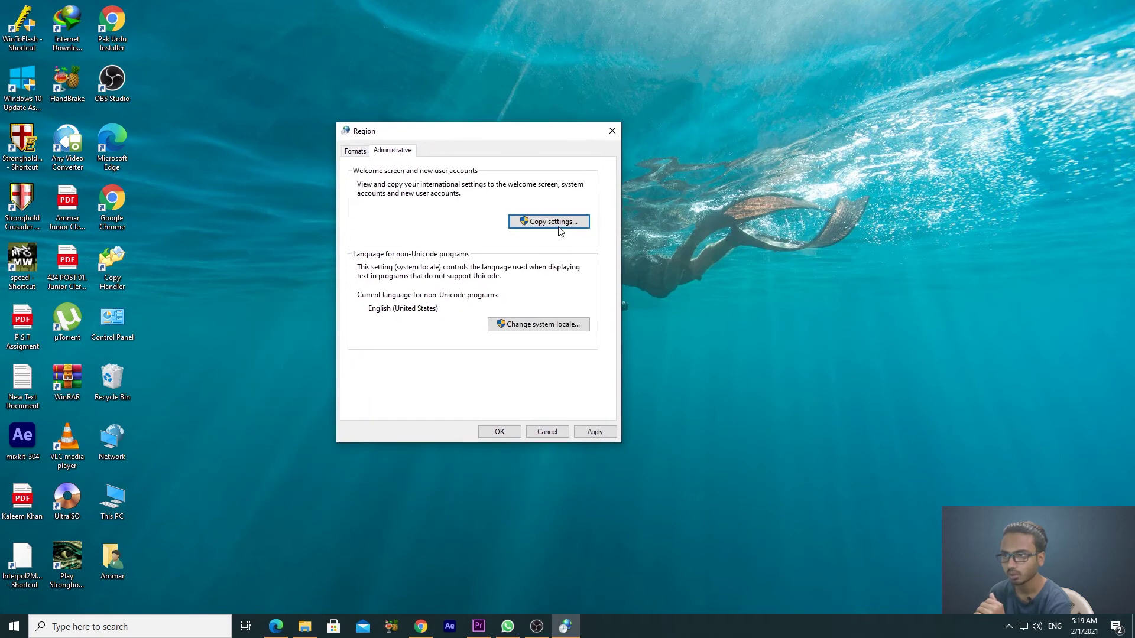
click(597, 433)
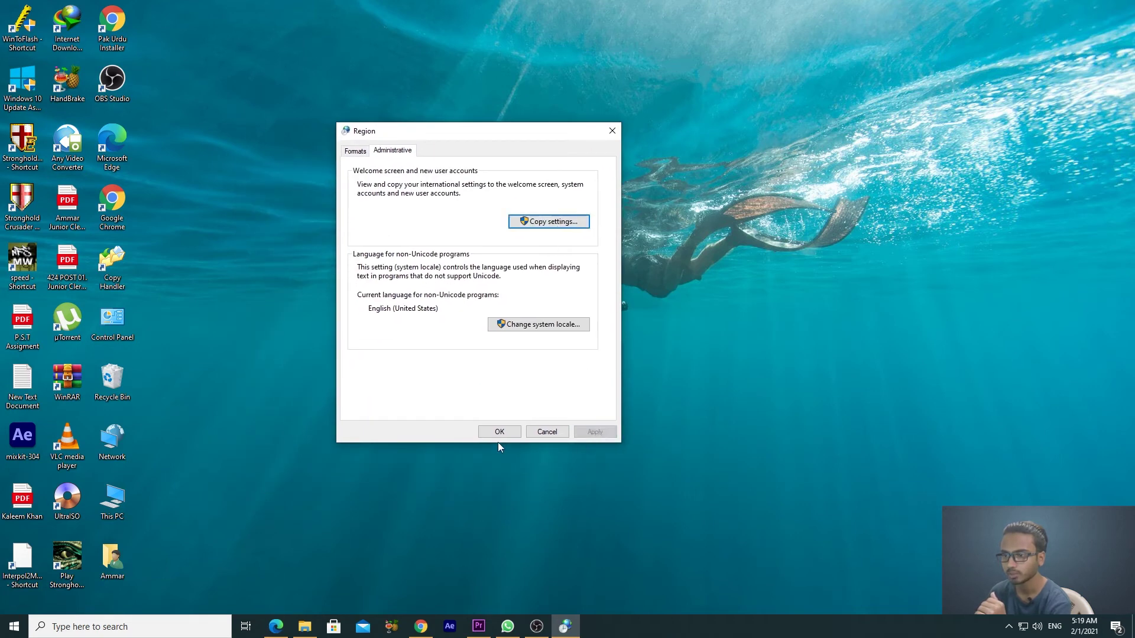
- Copy the current international settings to the welcome screen, system accounts and new user accounts, and recheck the copied settings
click(540, 224)
drag(426, 129, 364, 118)
click(525, 135)
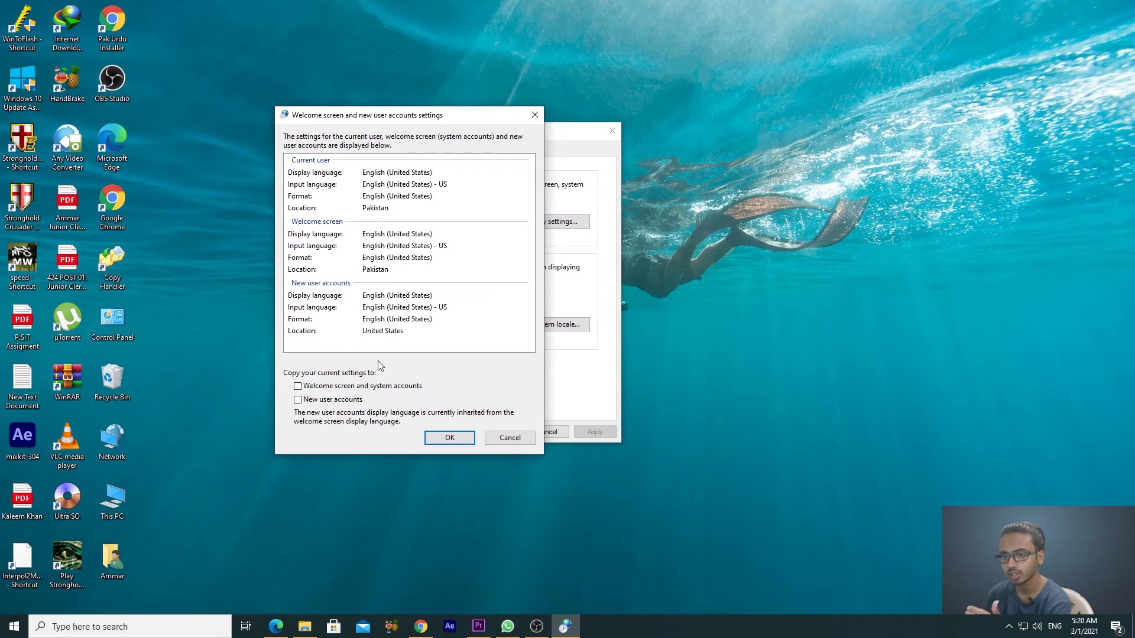
click(299, 388)
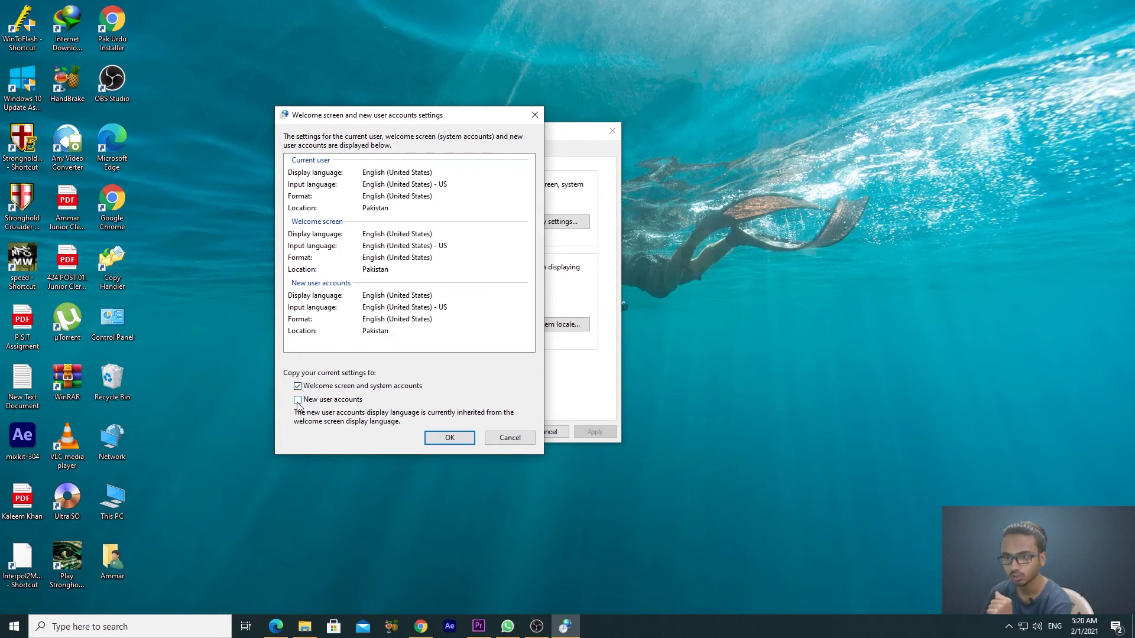
click(298, 401)
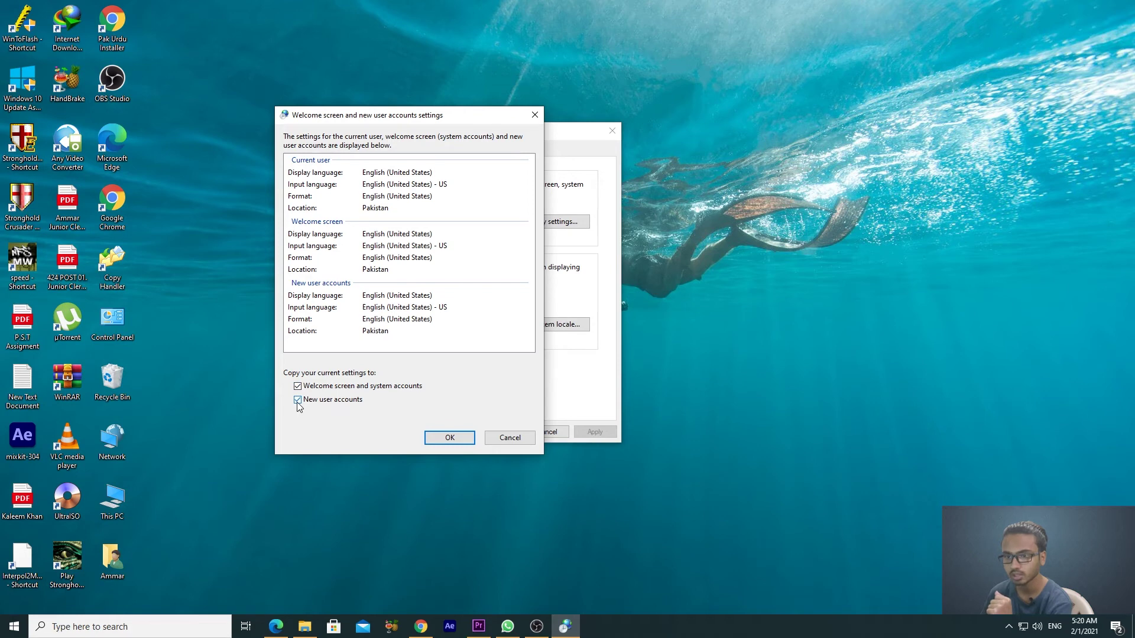
click(437, 437)
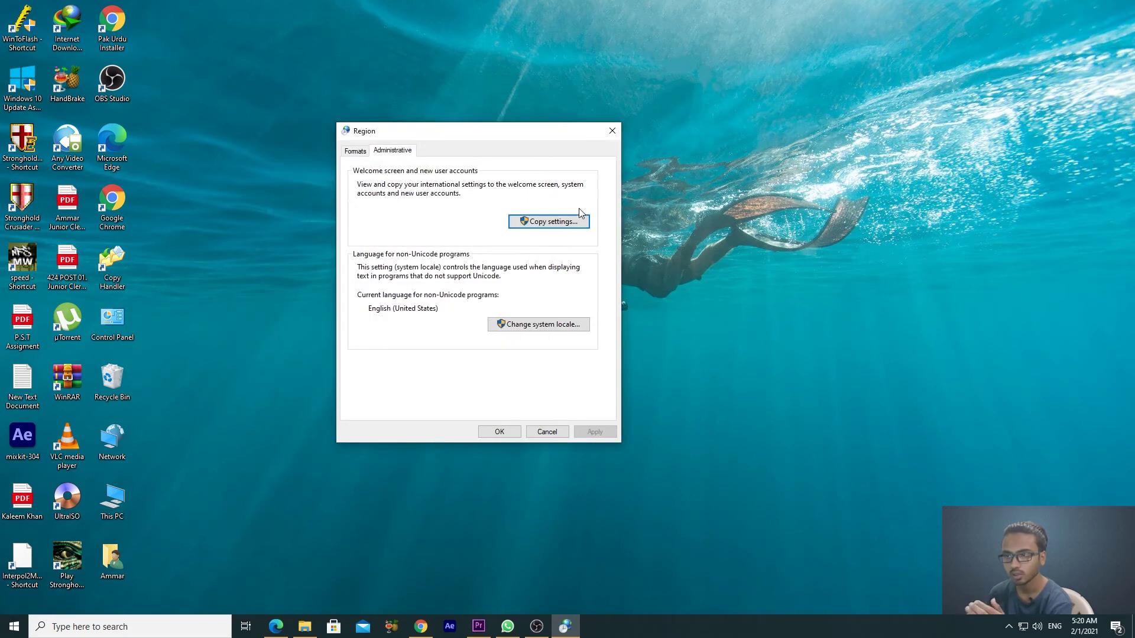
click(571, 221)
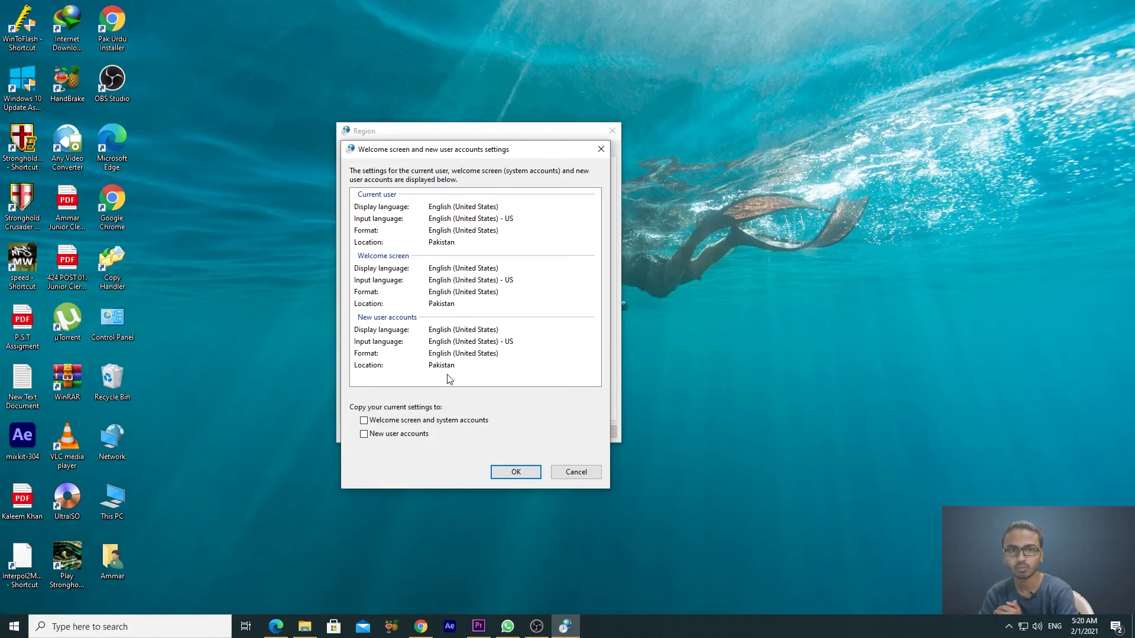
click(576, 472)
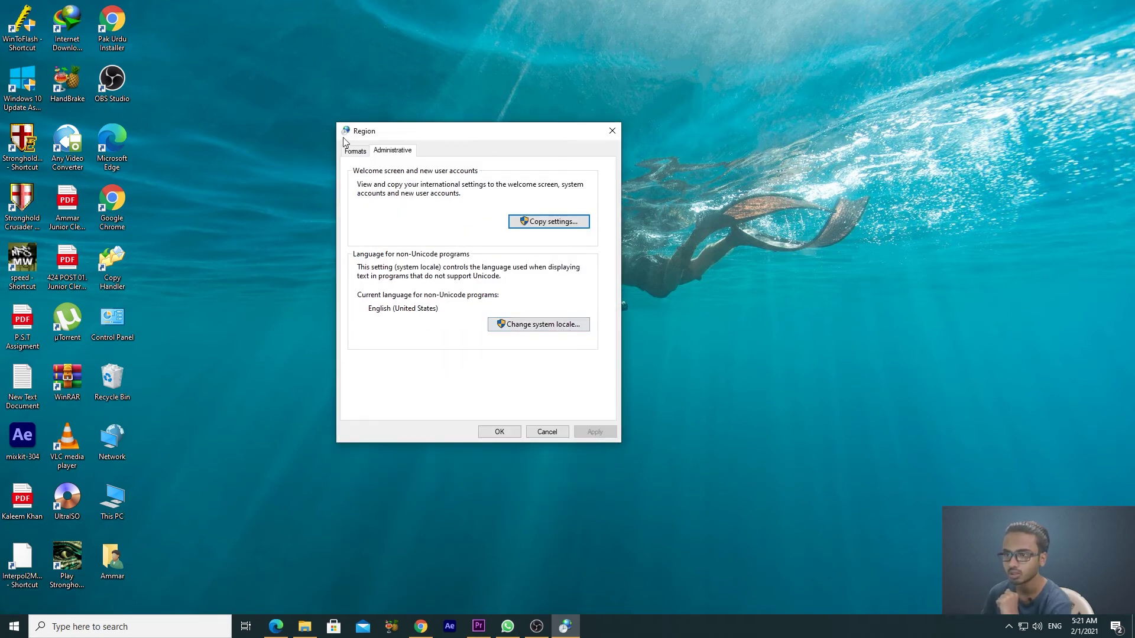
- Examine the system locales available for non-Unicode programs, with the locale settings placed beside the Region window
drag(426, 133, 308, 144)
click(435, 332)
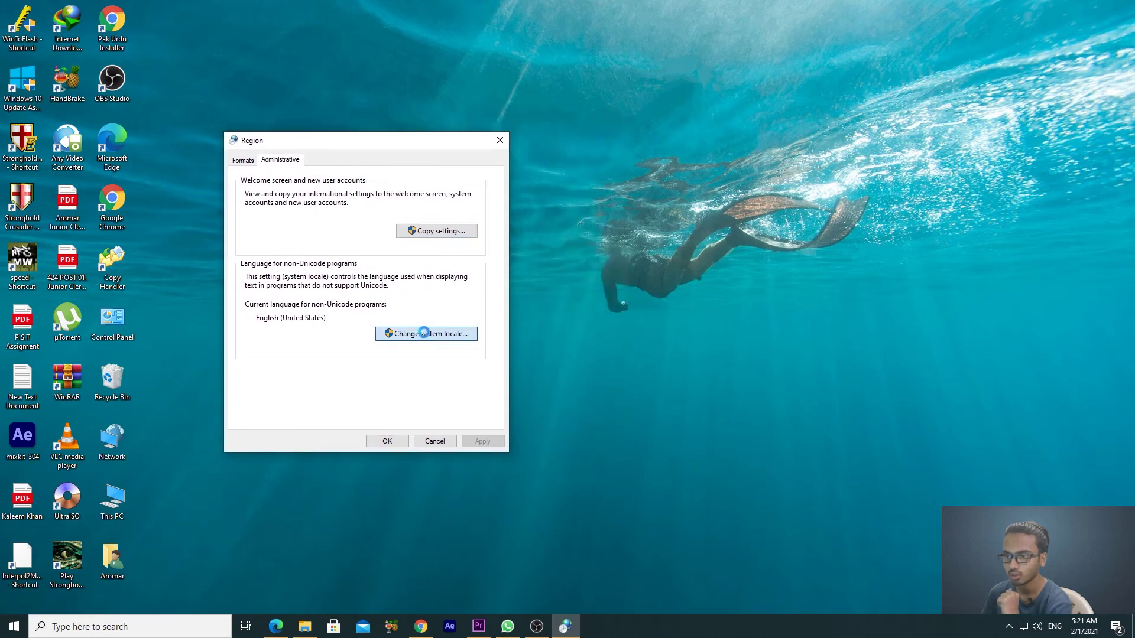
drag(310, 158, 691, 171)
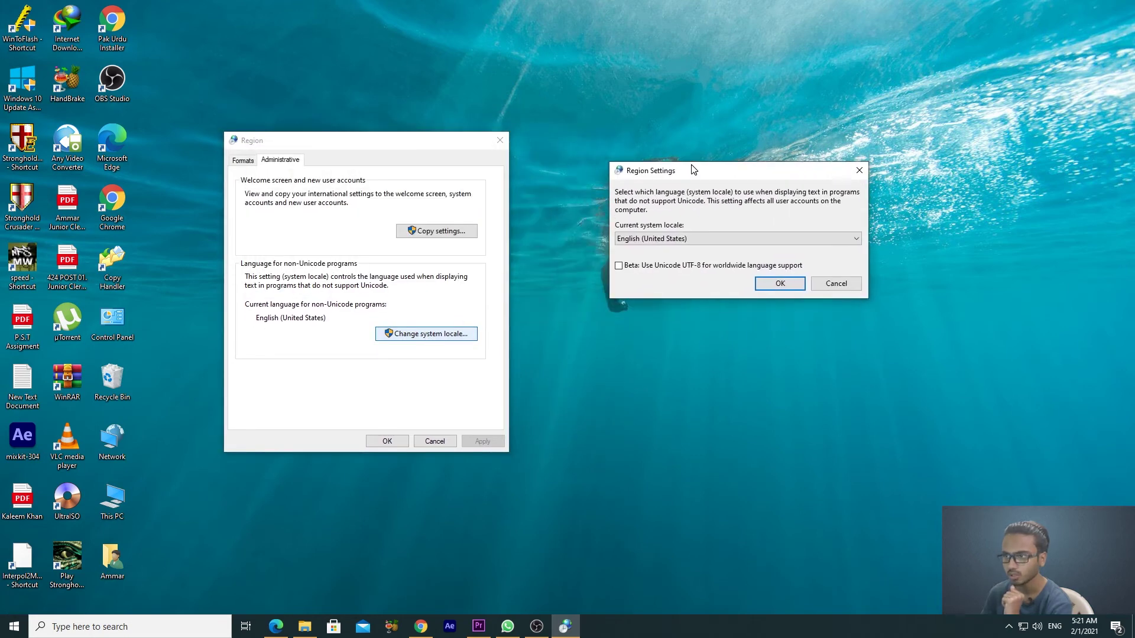
click(681, 239)
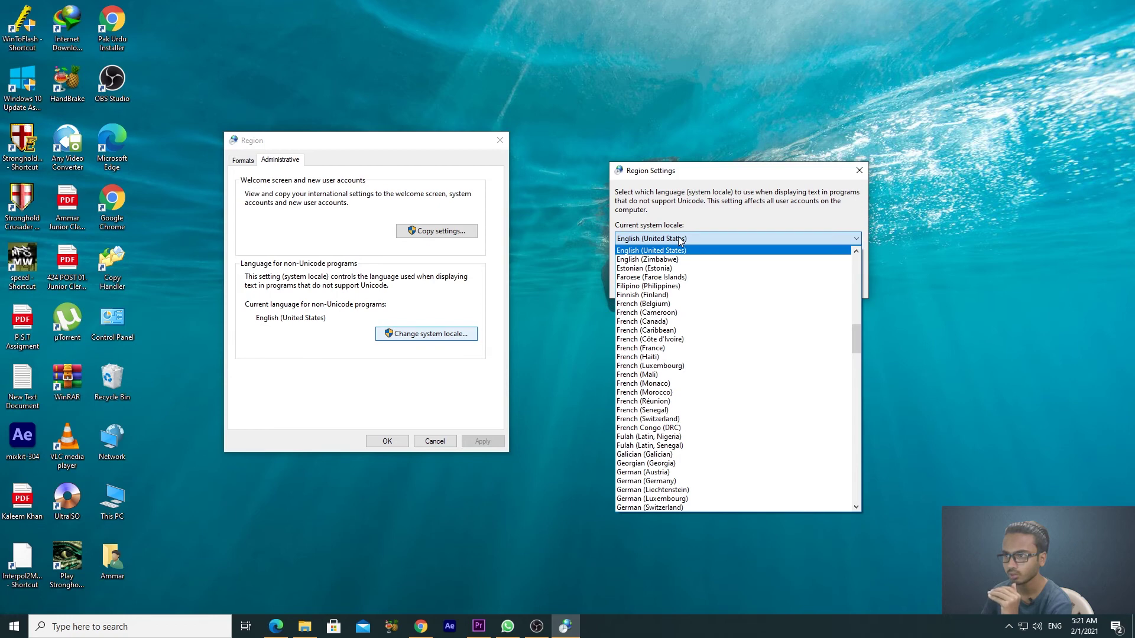
click(680, 239)
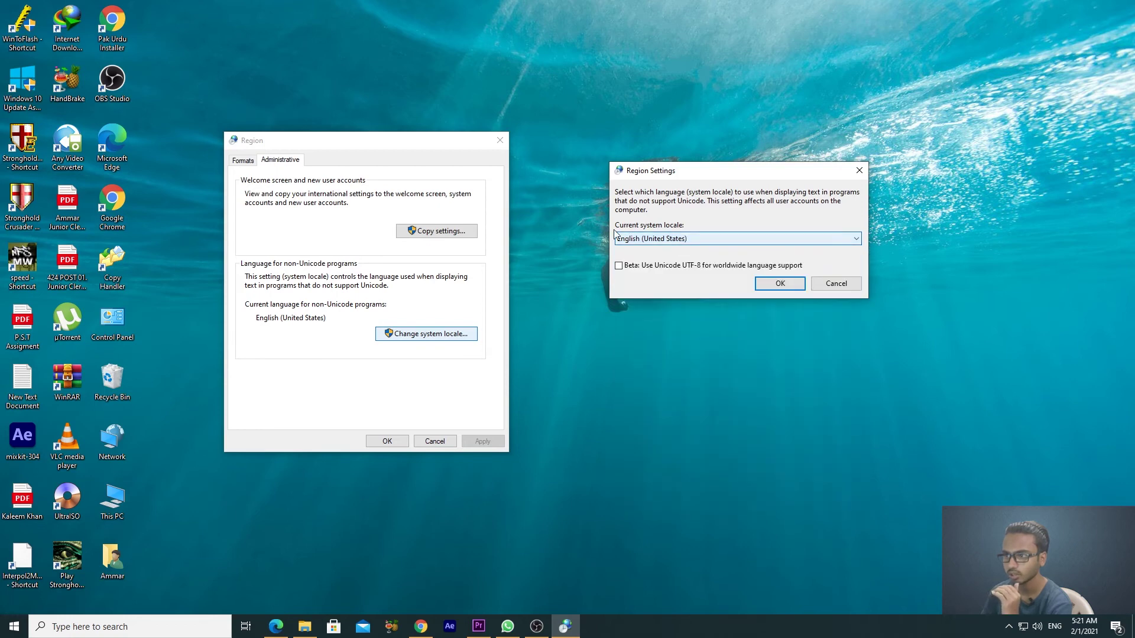
click(710, 239)
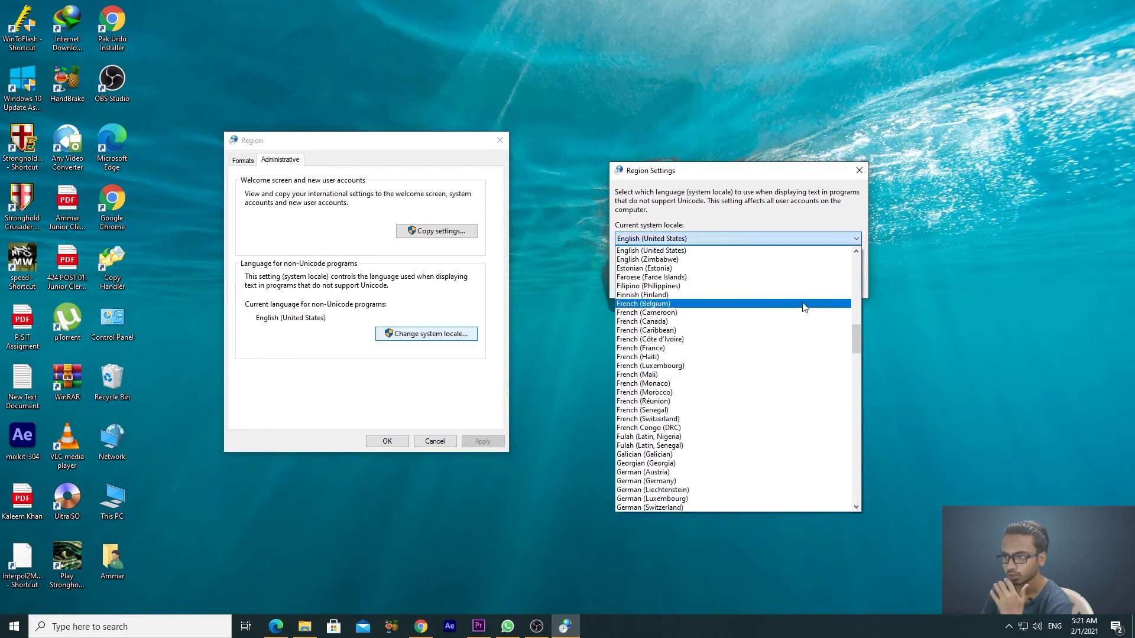
drag(857, 340, 857, 266)
click(663, 239)
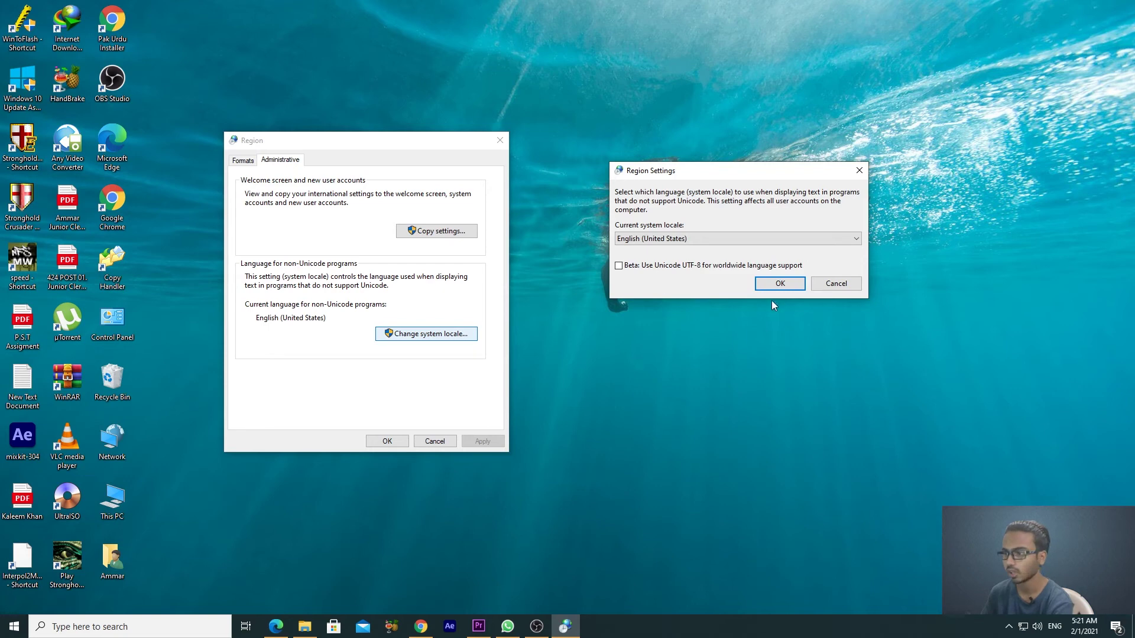
- Accept English (United States) as the system locale, return to the date and time formats, and close the Region window
click(784, 285)
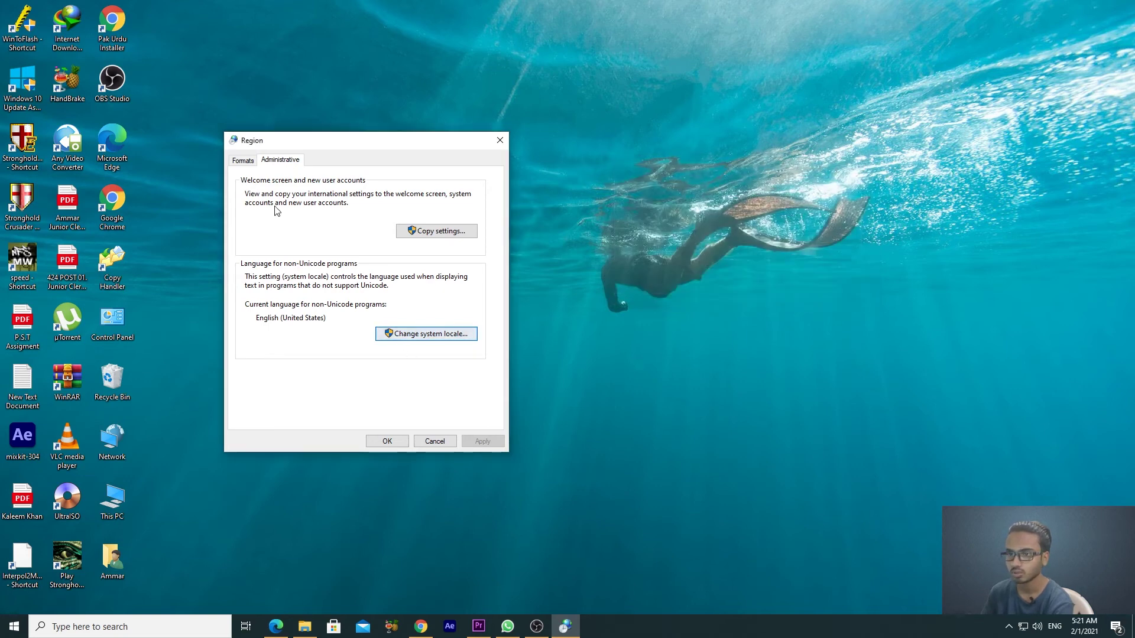
click(251, 163)
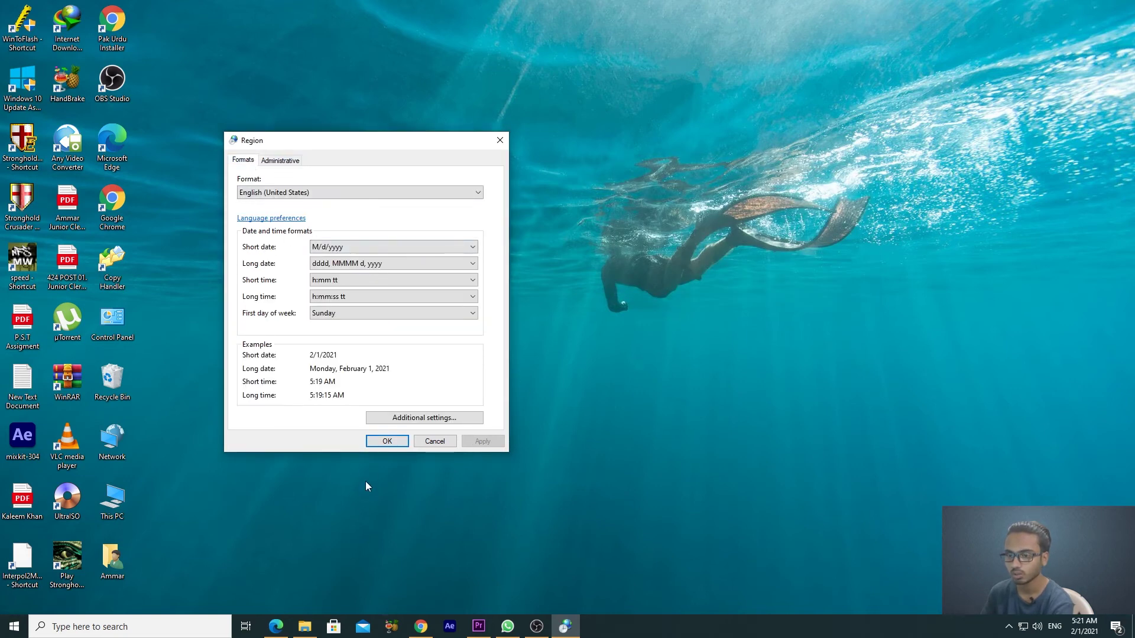
click(371, 443)
- Sort the desktop icons by name
right_click(346, 165)
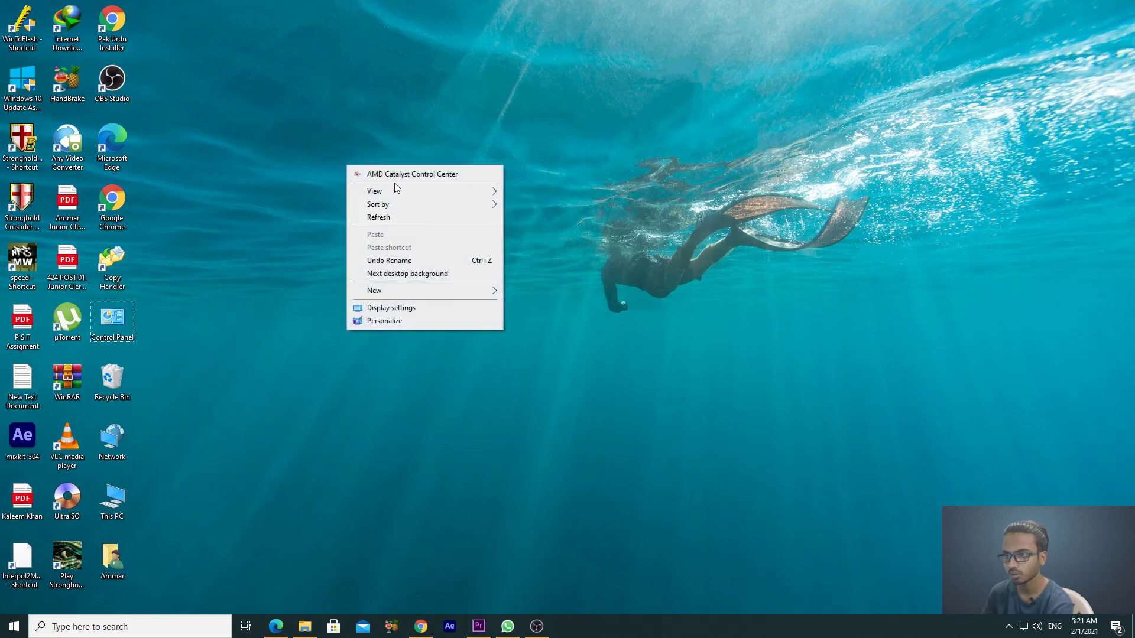
mouse_move(447, 207)
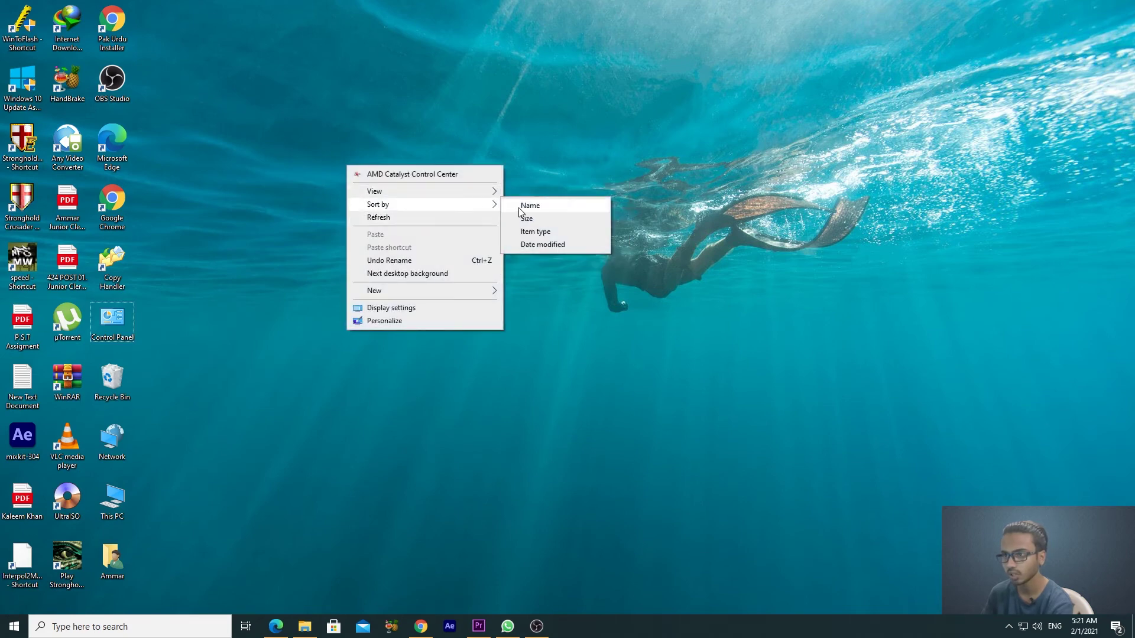
click(530, 206)
- Switch the keyboard language to Urdu (Pakistan) and back to English (United States)
click(1055, 626)
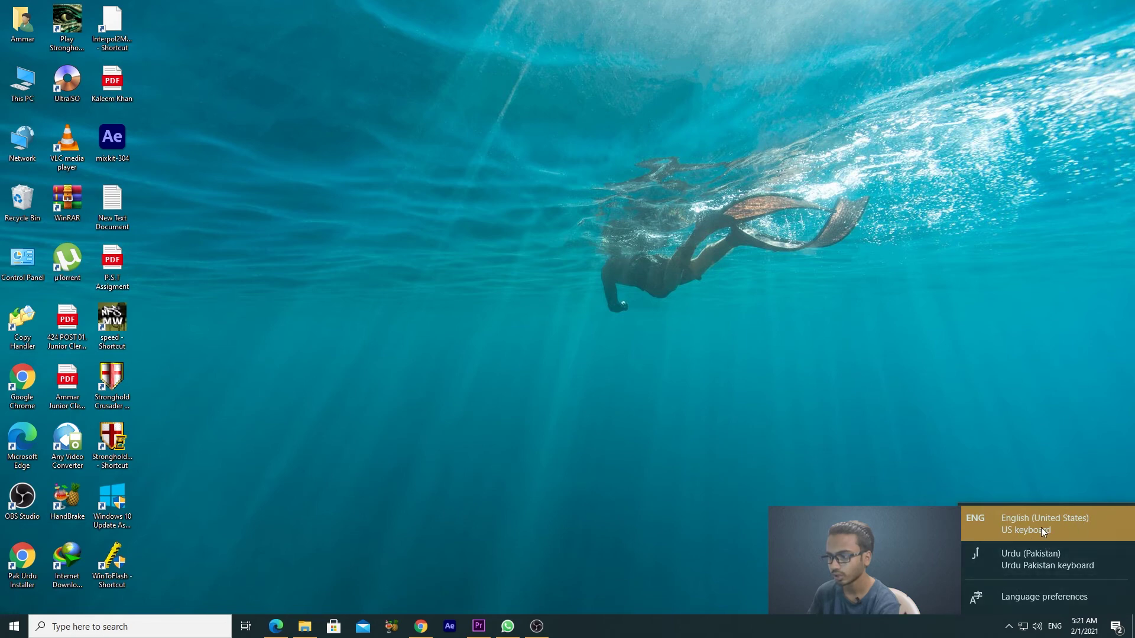
click(1031, 558)
click(1054, 627)
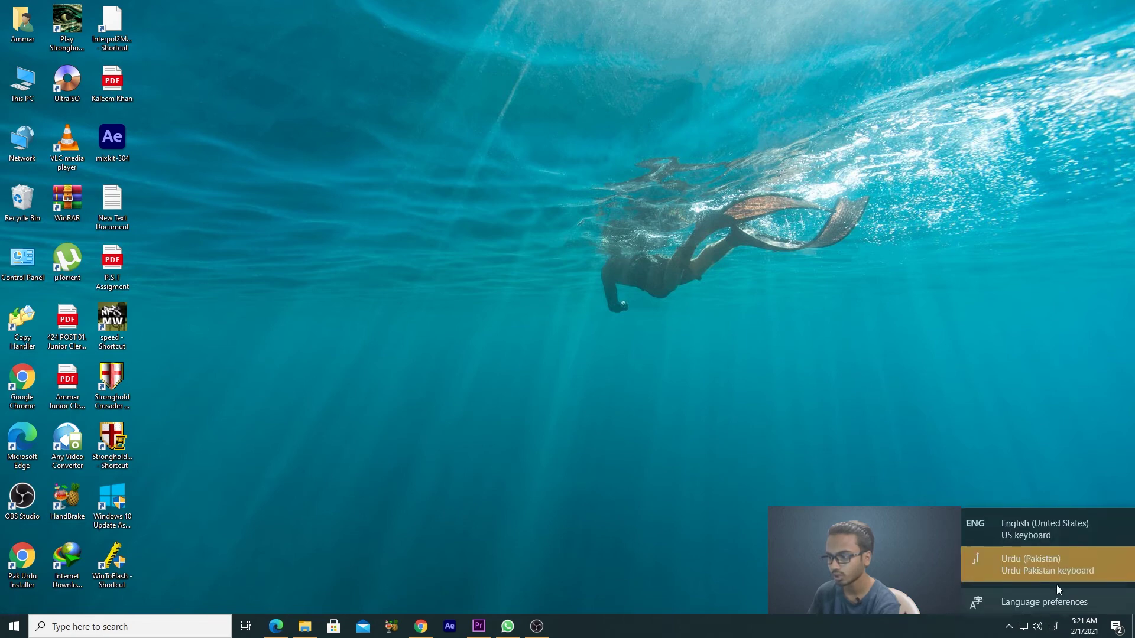
click(1038, 530)
- Open the language preferences and look through the languages offered for installation without choosing one
click(1055, 626)
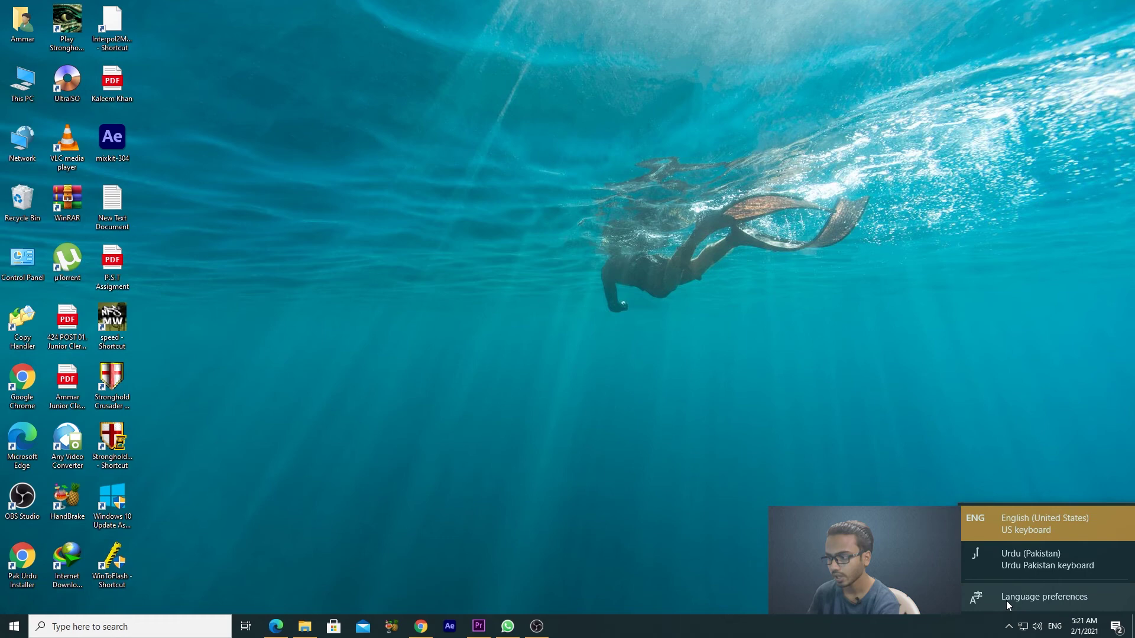
click(1080, 601)
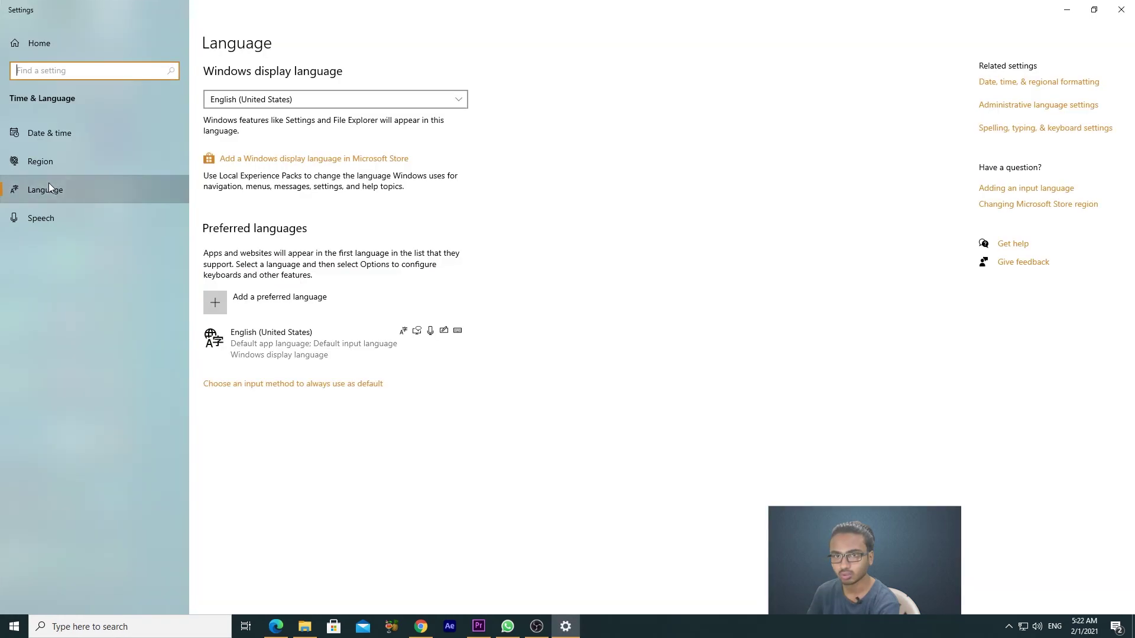
click(218, 306)
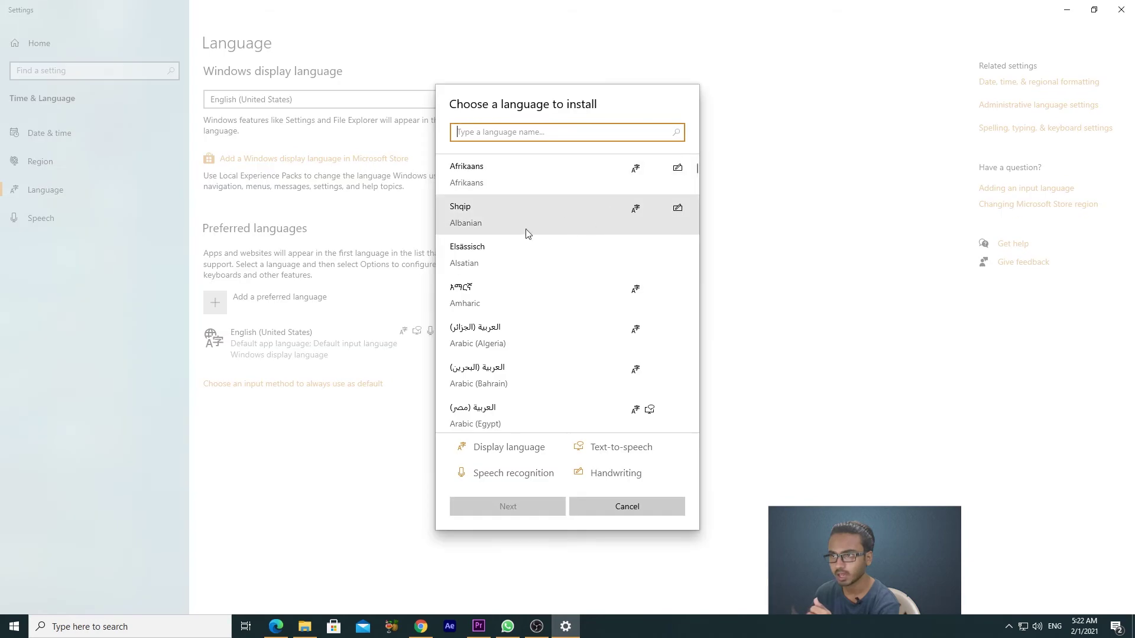
scroll(526, 234, down, 10)
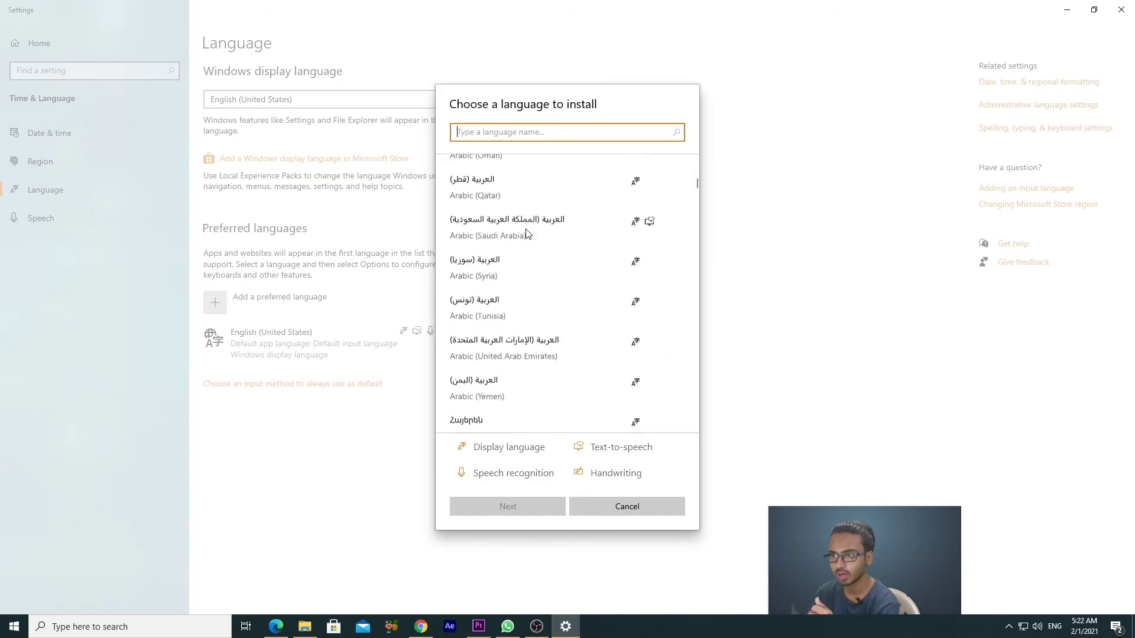
scroll(526, 233, down, 5)
key(Escape)
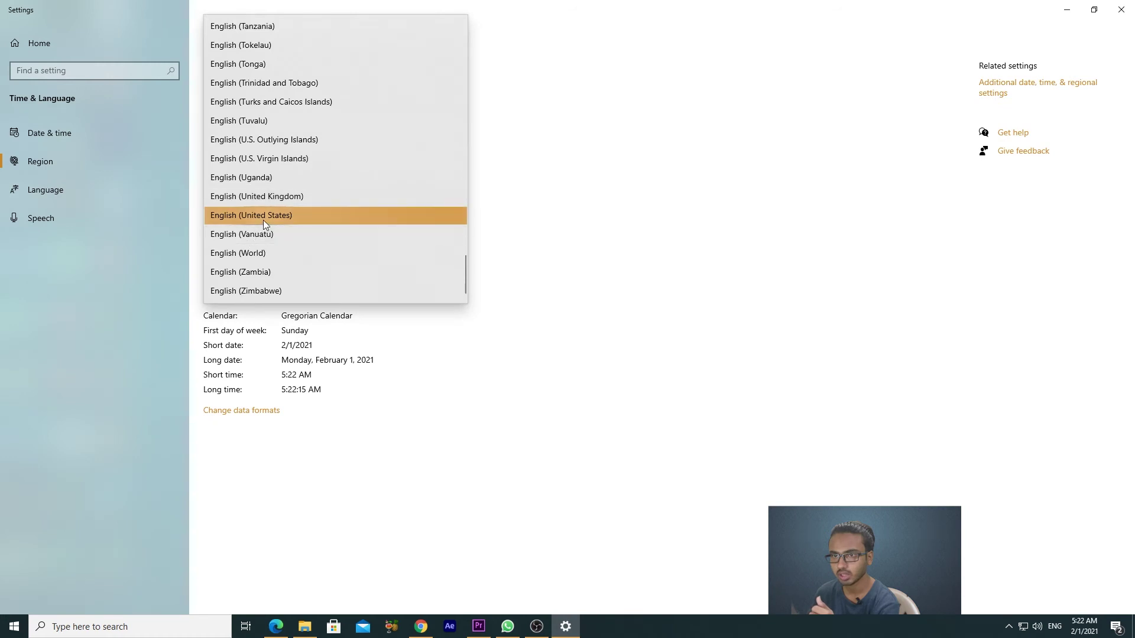
- Set the regional format to English (United Kingdom) and check the list of available keyboards
click(261, 219)
click(292, 204)
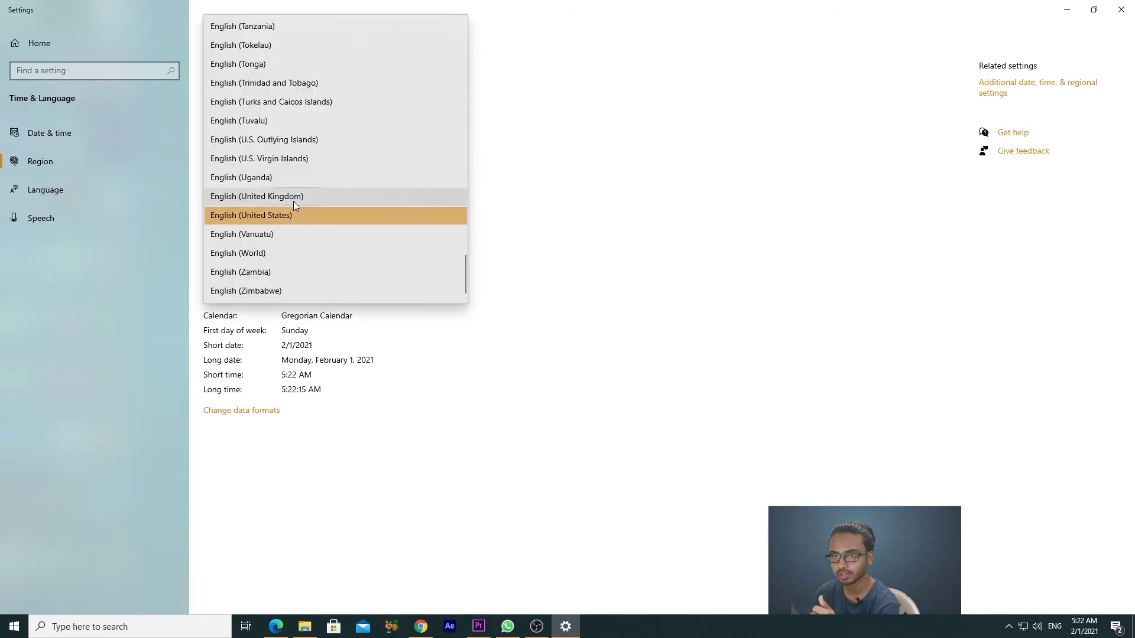
click(294, 201)
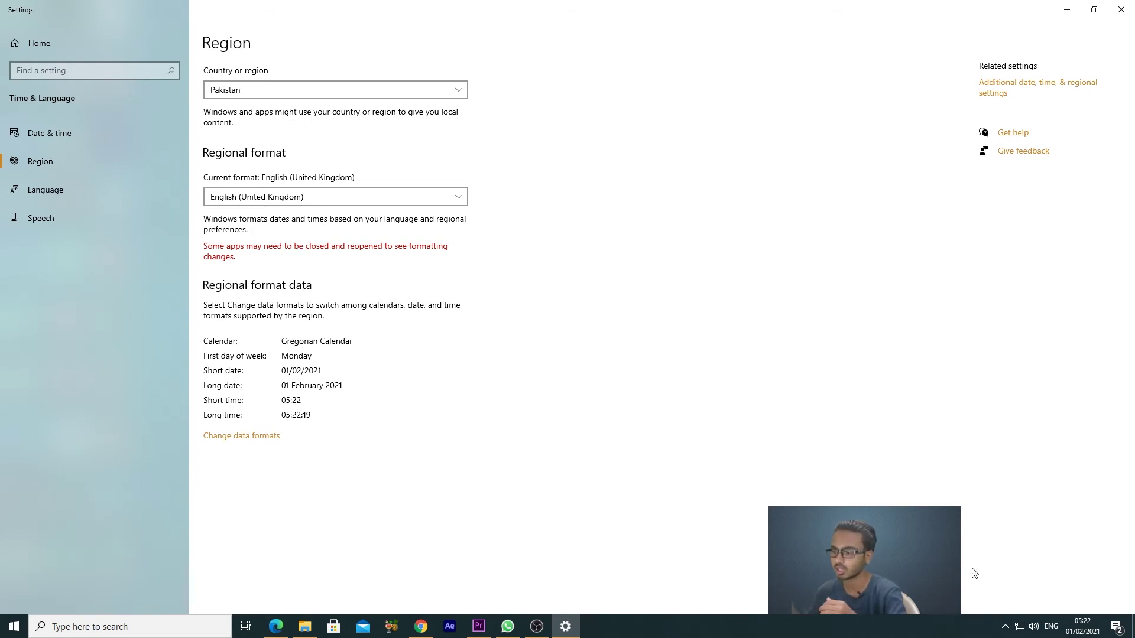
click(1051, 627)
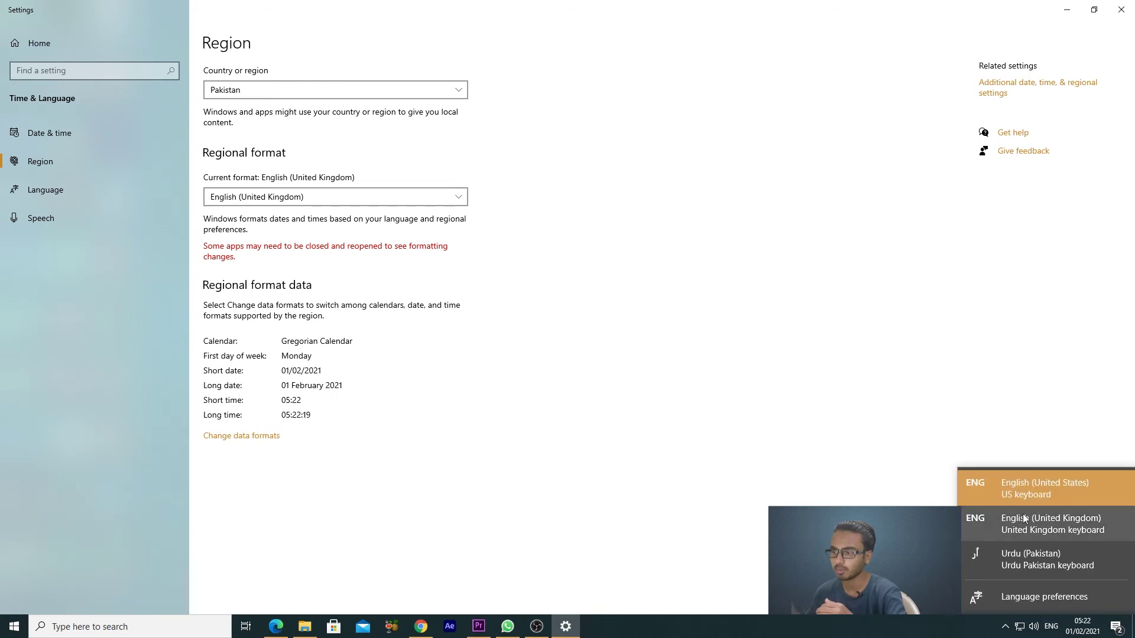
key(Escape)
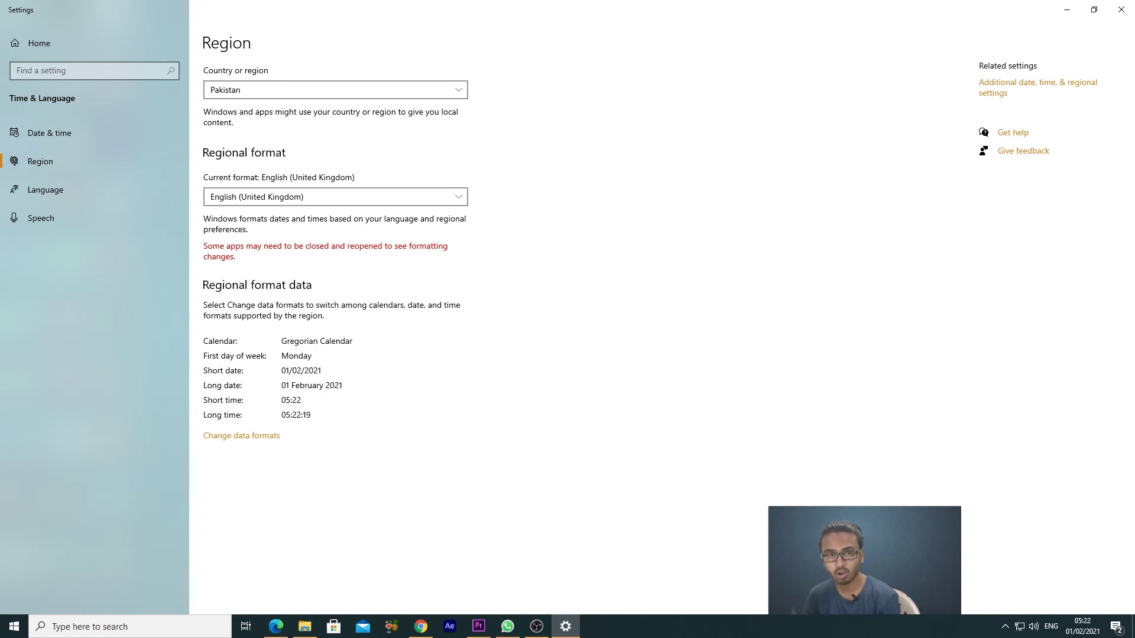
- Cycle repeatedly through the English (United States), English (United Kingdom) and Urdu (Pakistan) keyboards, finishing on Urdu (Pakistan)
key(super+space)
key(super+space)
key(super+space)
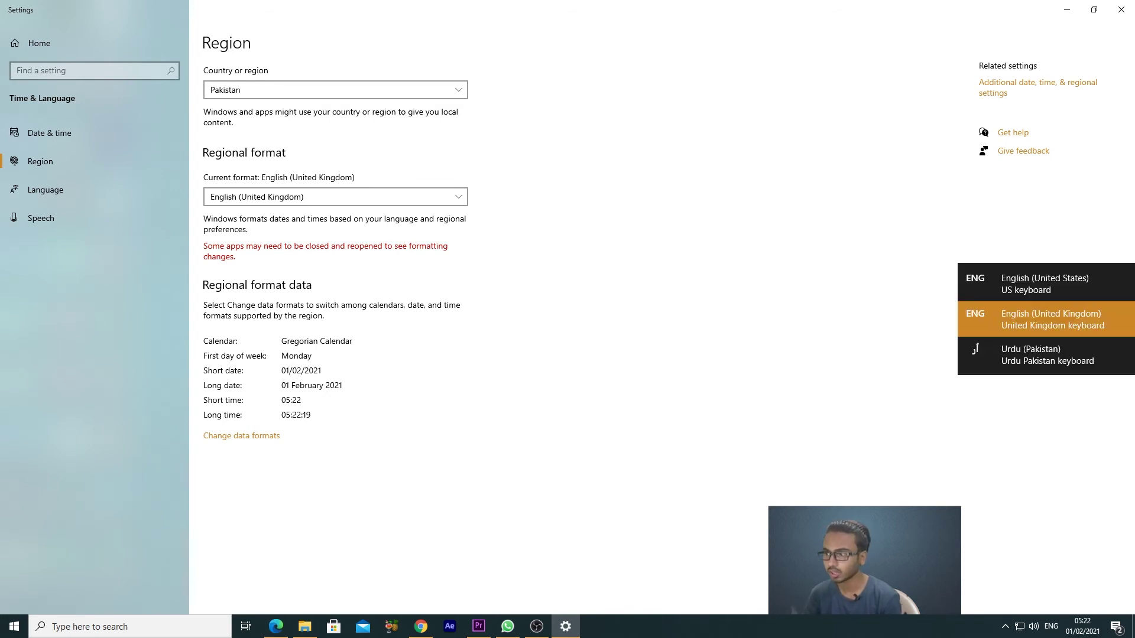
key(super+space)
key(super+space)
key(super+space)
key(super+space)
key(super+space)
key(super+space)
key(super+space)
key(super+space)
key(super+space)
key(super+space)
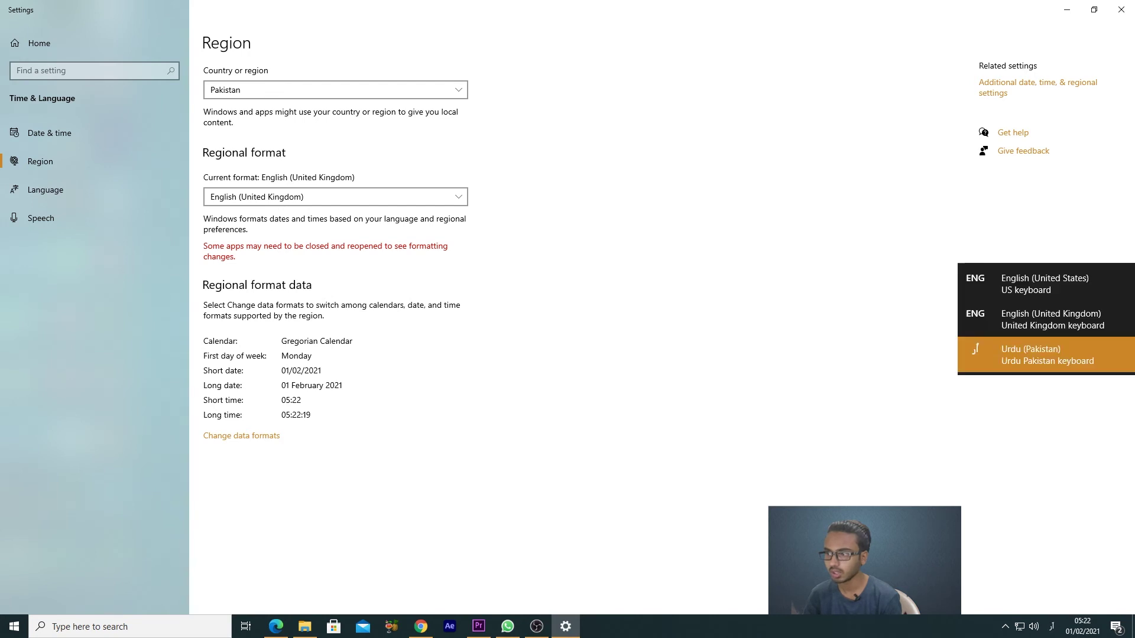
key(super+space)
key(super+space)
key(super+space)
key(super+space)
key(super+space)
key(super+space)
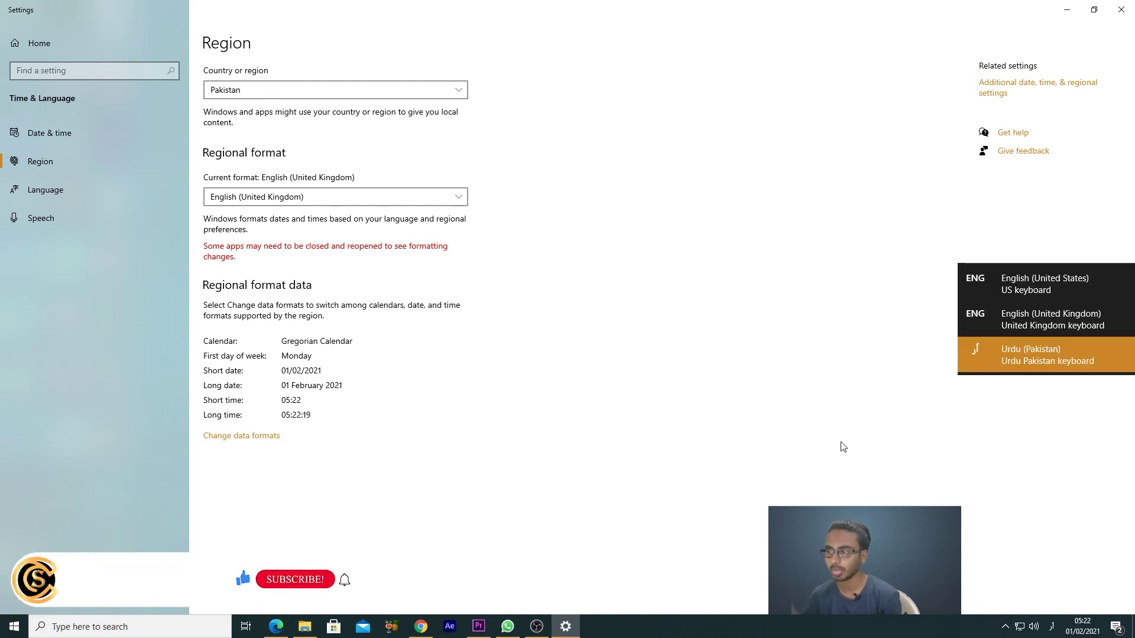
key(super+space)
key(super+space)
key(super+space)
key(super+space)
key(super+space)
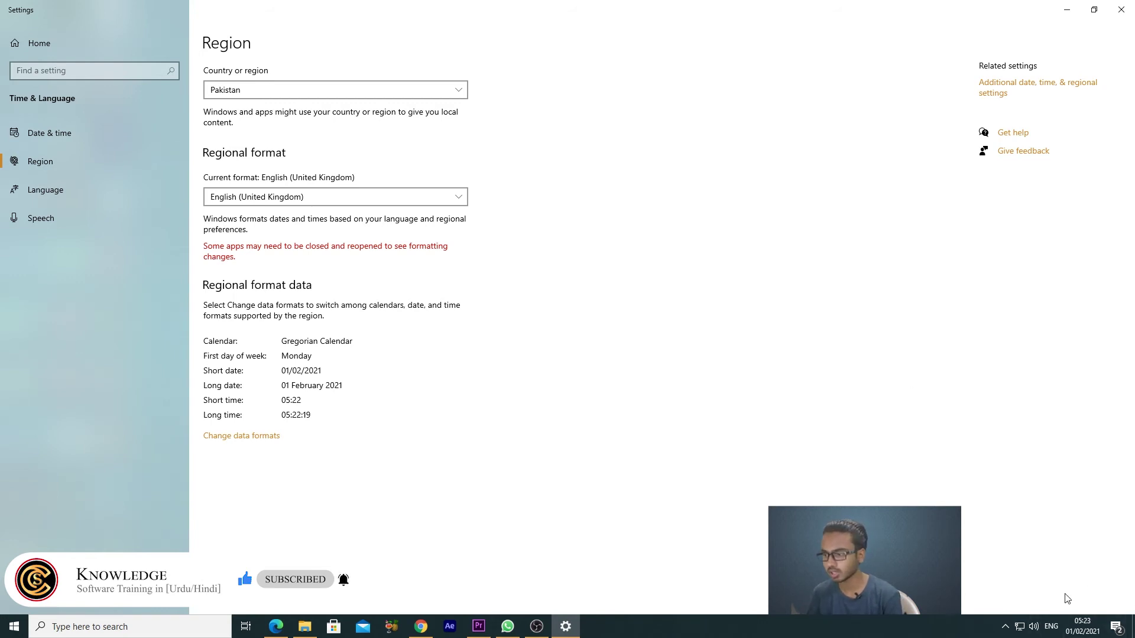
key(super+space)
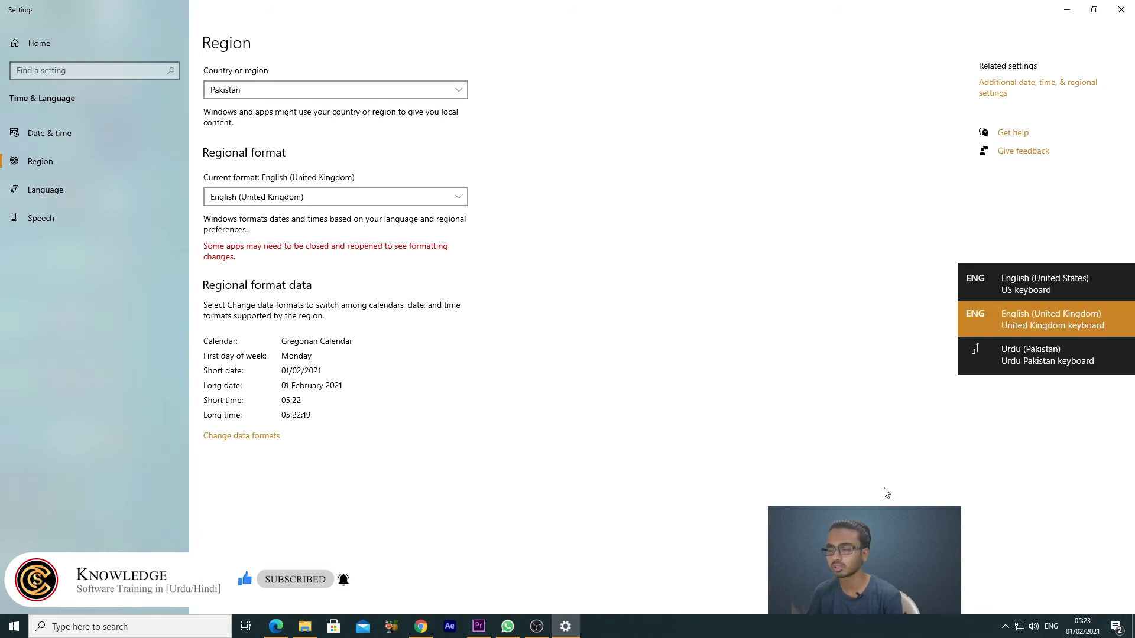
key(super+space)
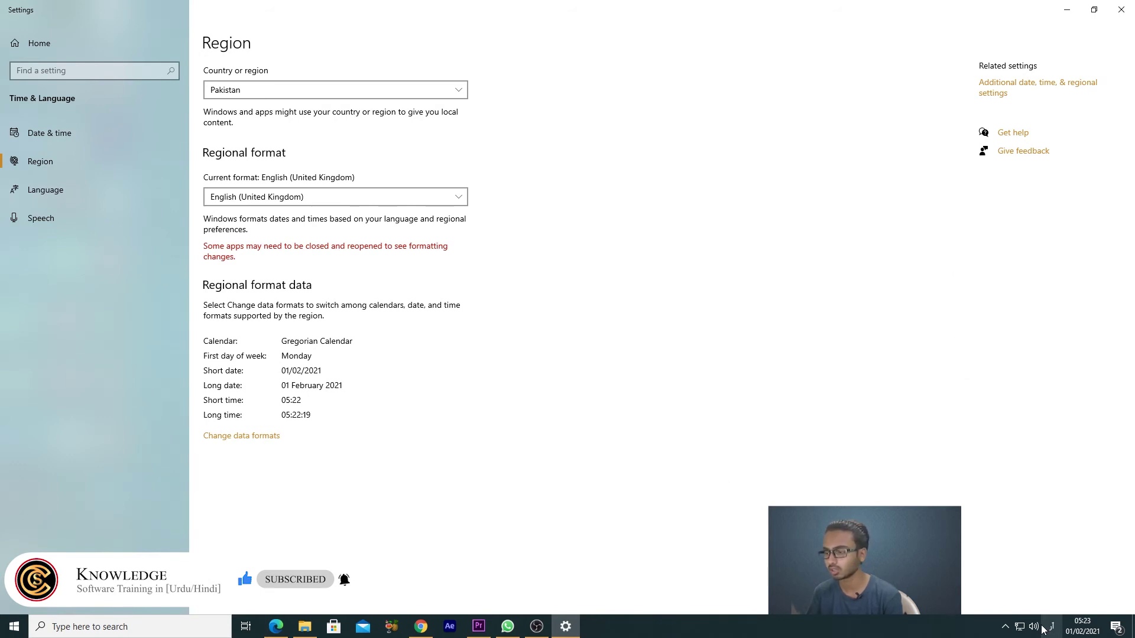
key(super+space)
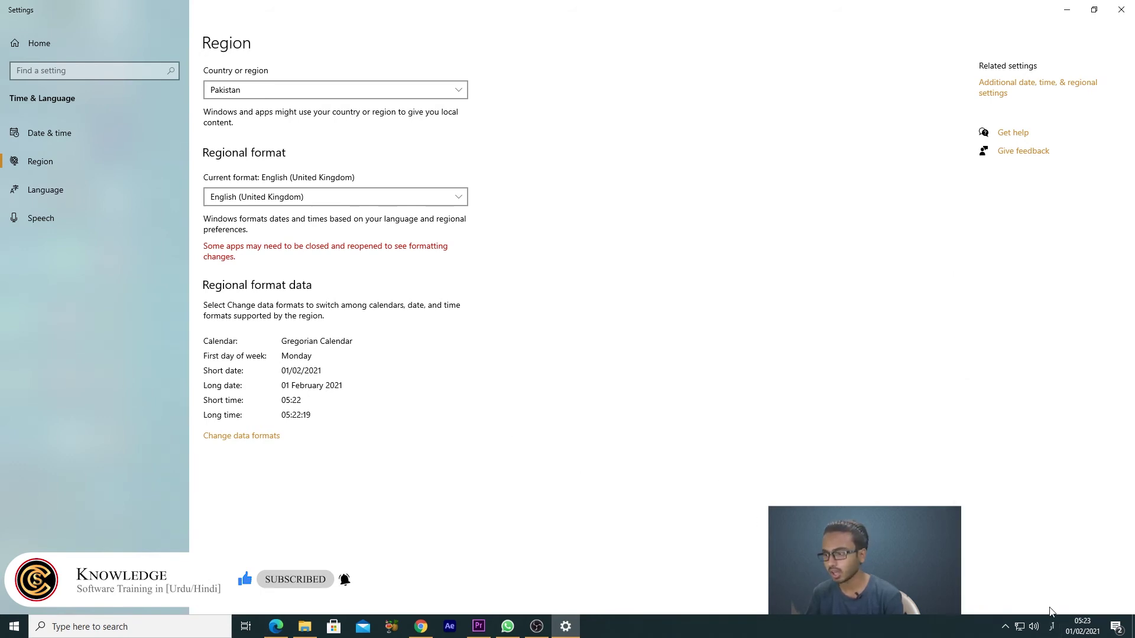
- Set the regional format back to English (United States) and recheck the list of available keyboards
click(1051, 627)
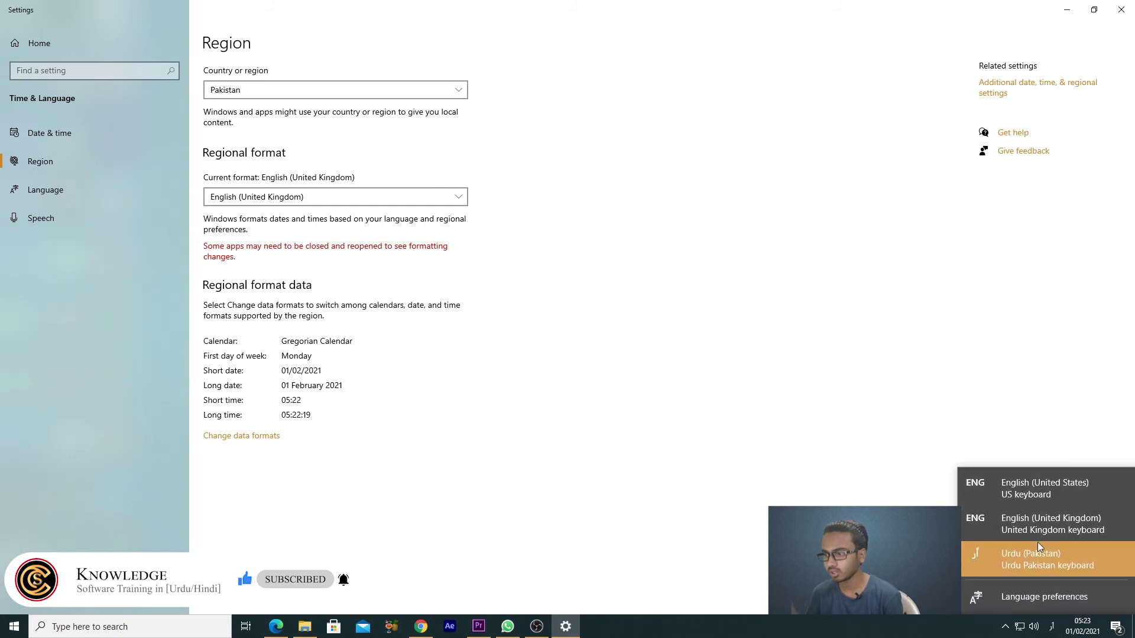
click(369, 198)
click(369, 198)
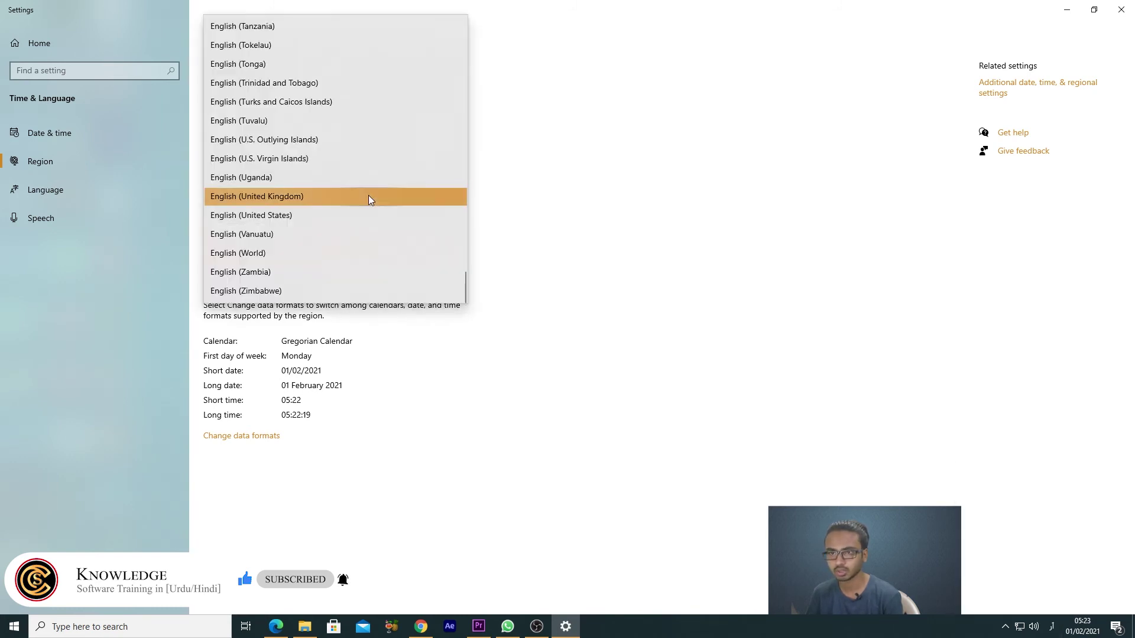
click(275, 217)
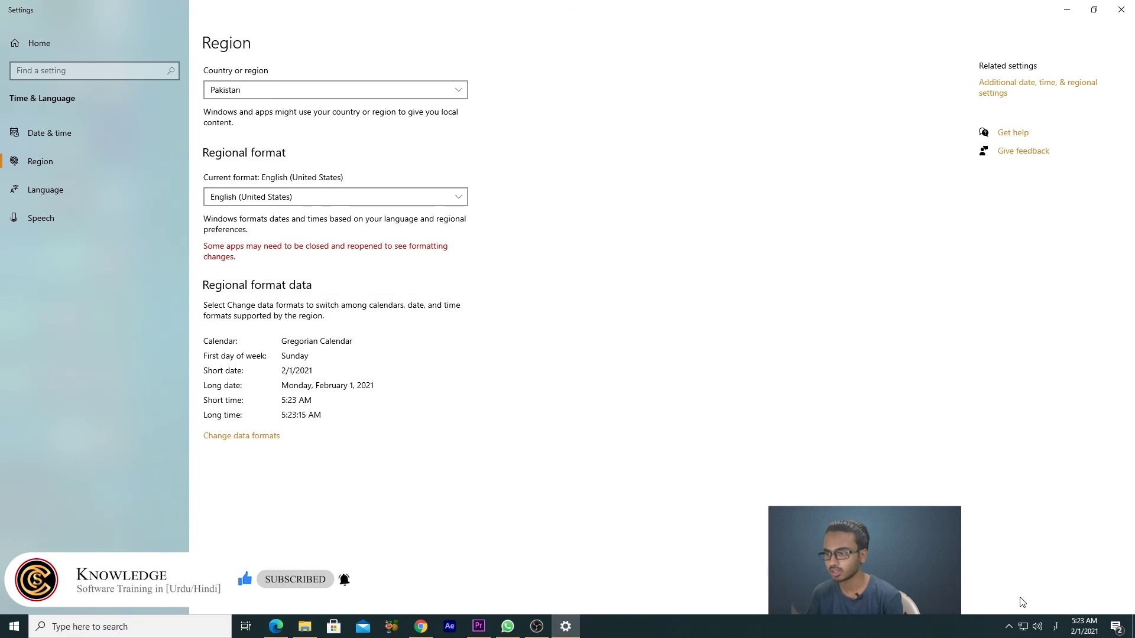
click(1055, 627)
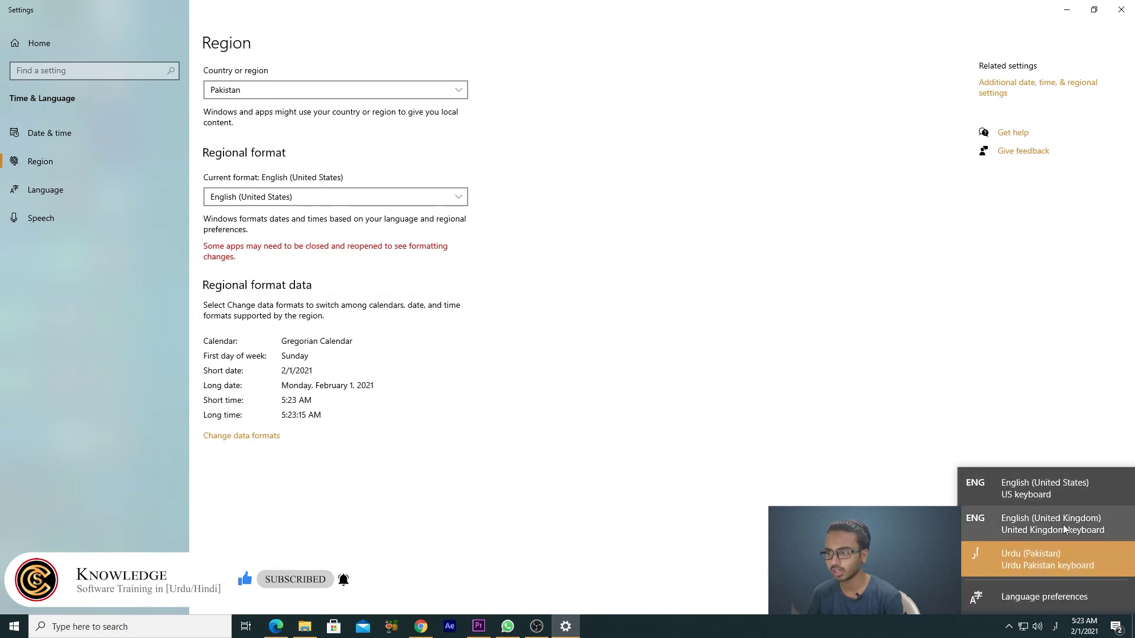
click(552, 466)
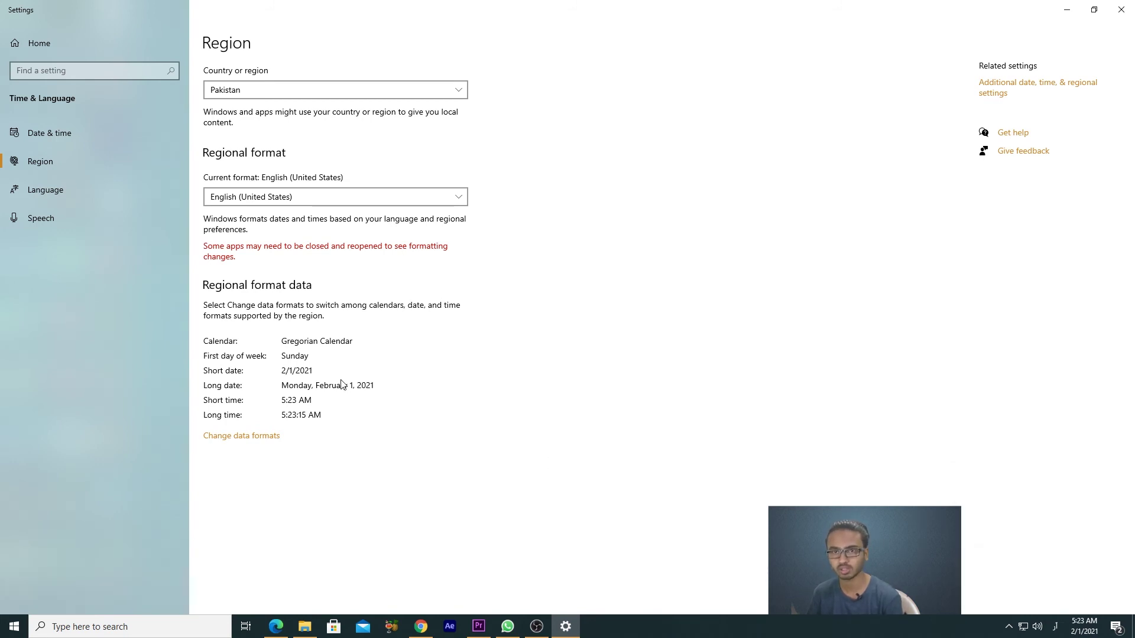
- Open the language settings and move English (United Kingdom) to the top of the preferred languages
click(41, 194)
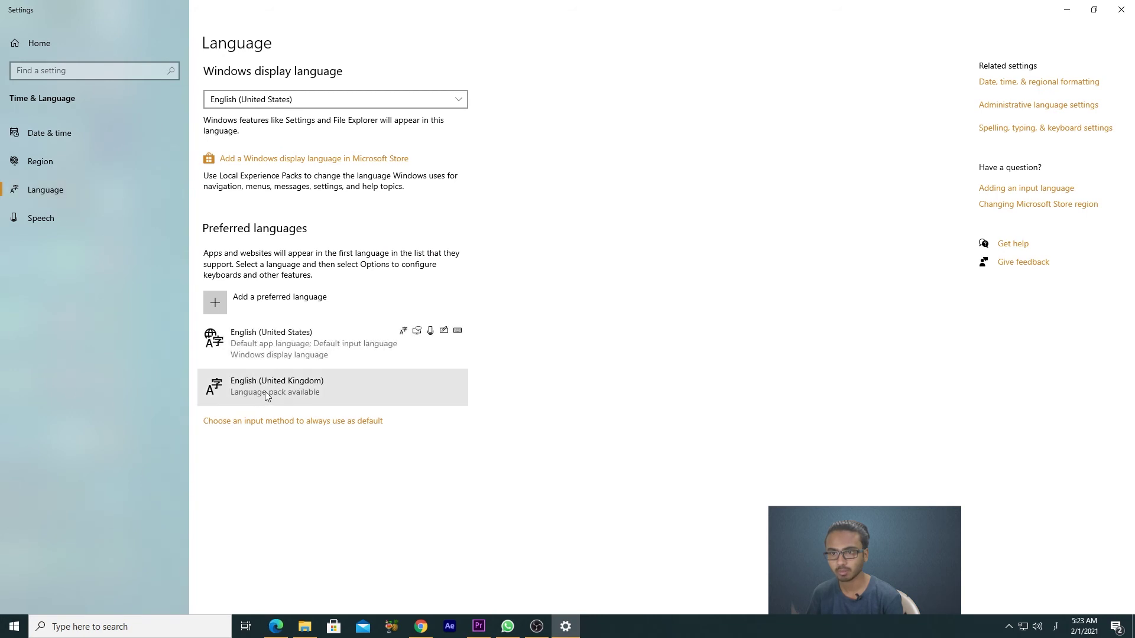
click(274, 352)
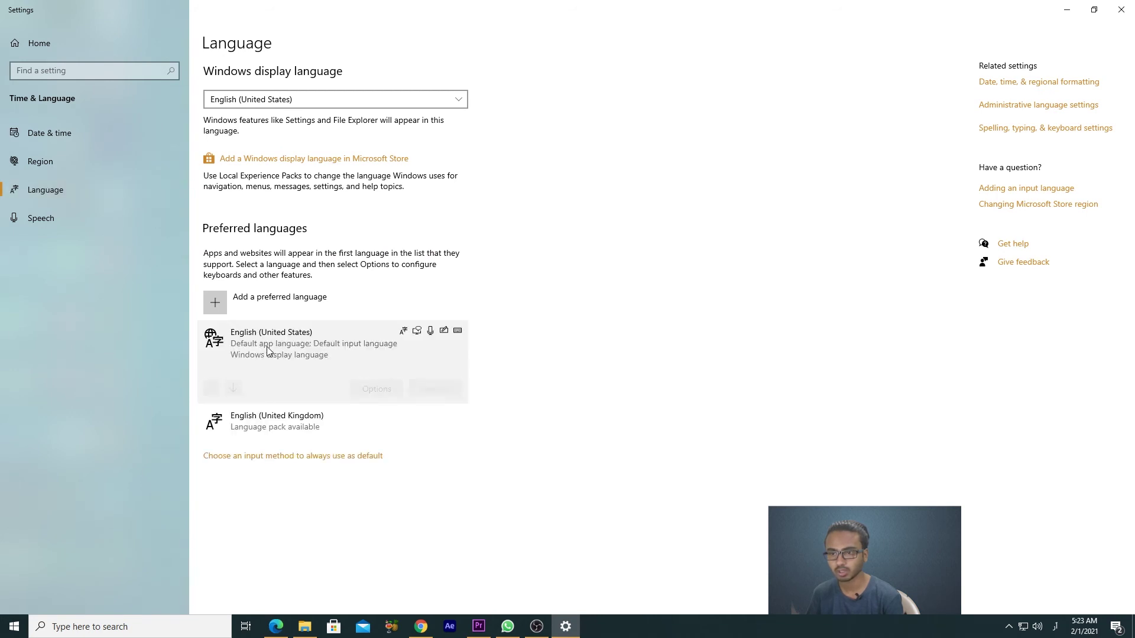
click(287, 437)
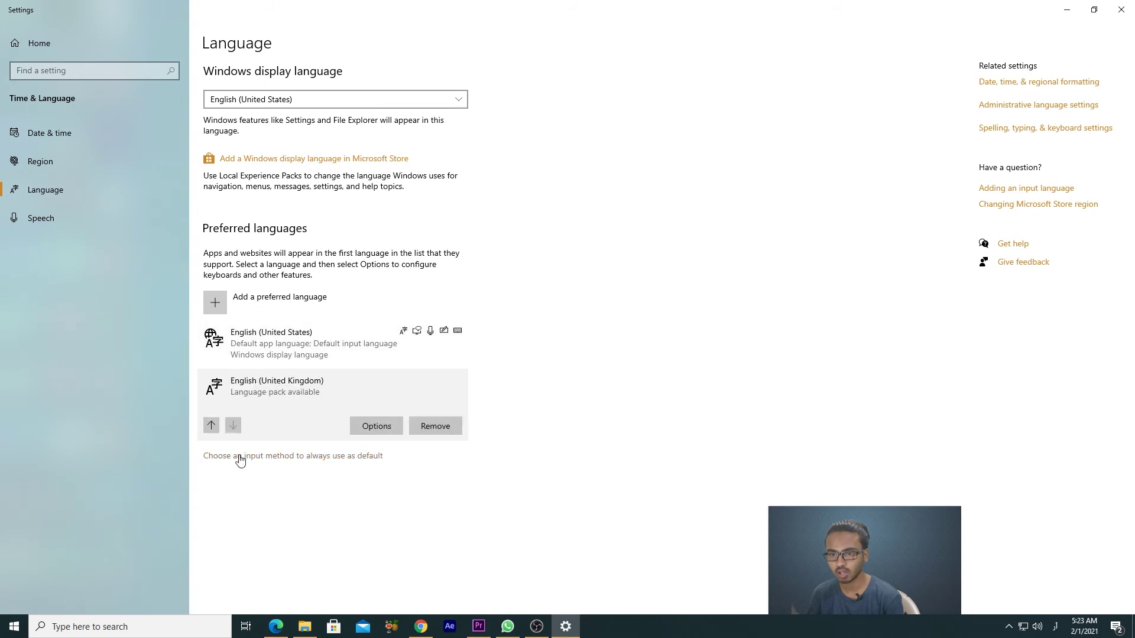
click(217, 429)
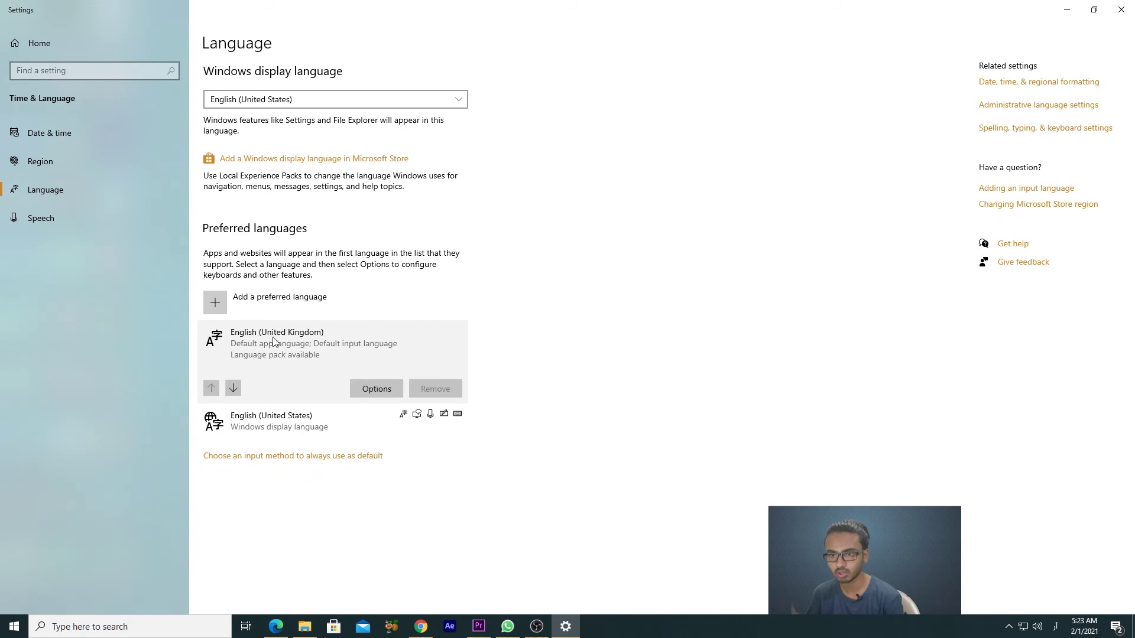
- Move English (United States) back above English (United Kingdom) in the preferred languages
click(270, 431)
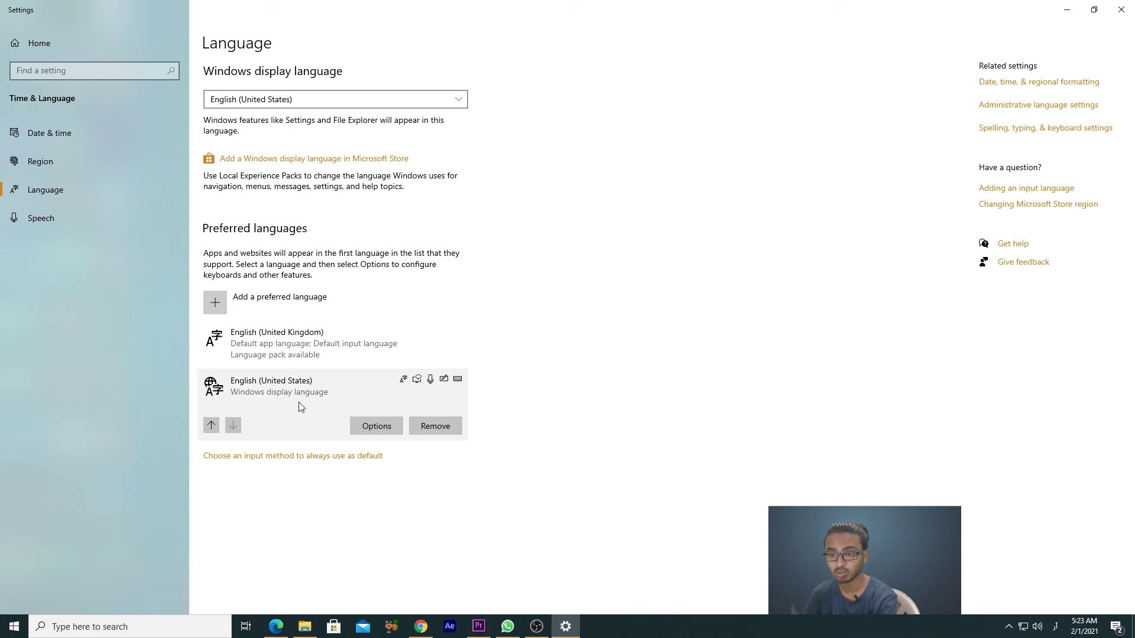
click(211, 426)
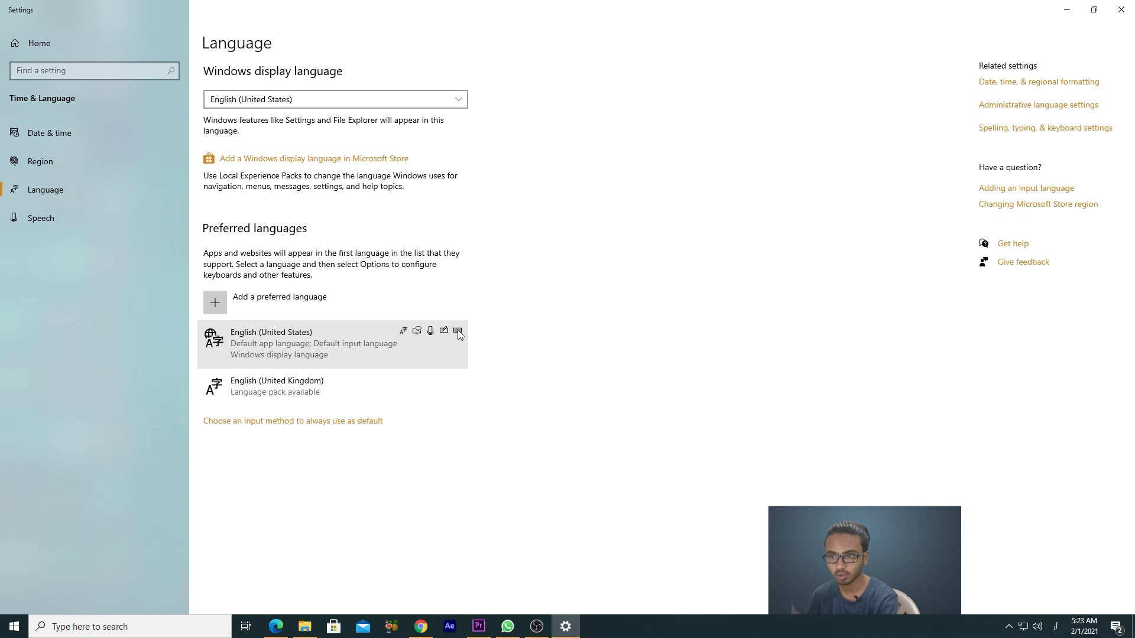
mouse_move(446, 331)
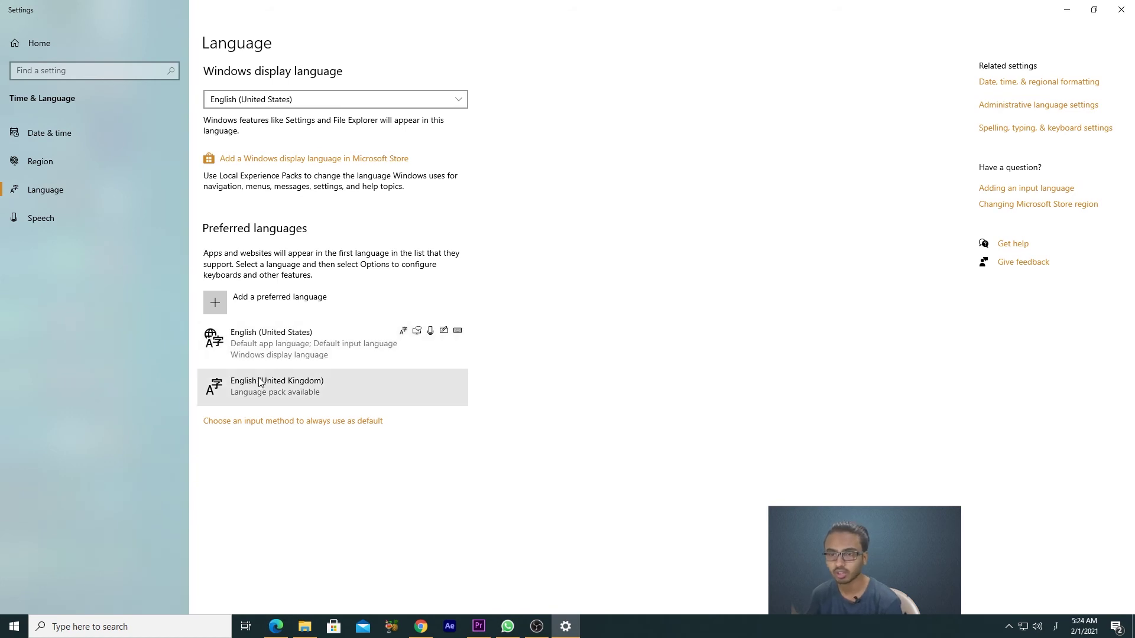
- Start adding a preferred language, switch the keyboard to English (United States), and search the installable languages for URDU
click(213, 302)
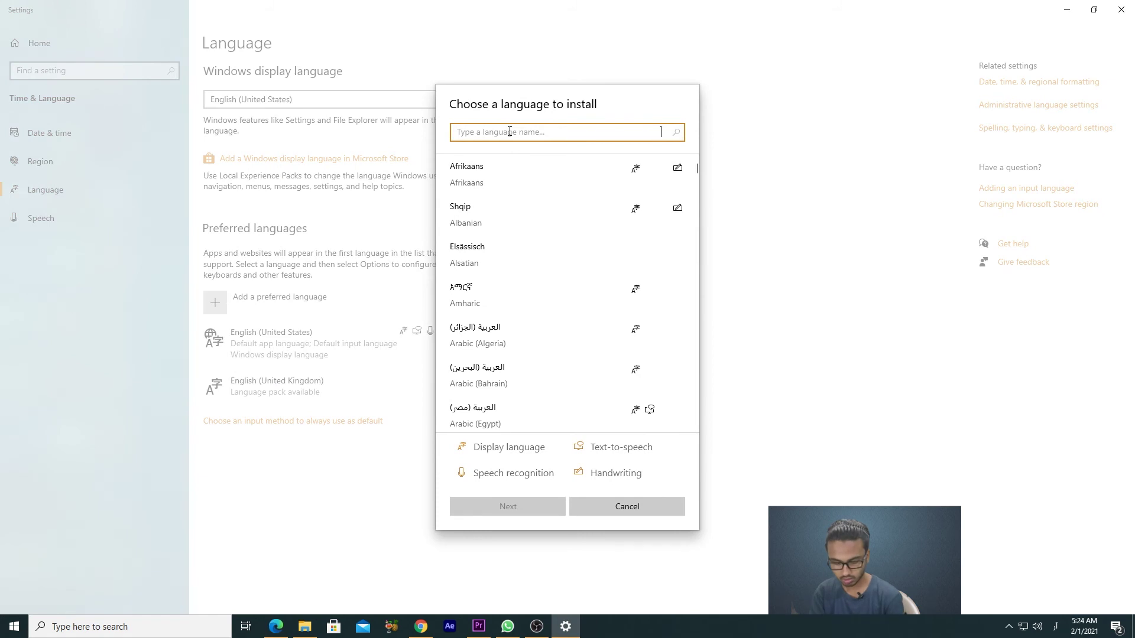
text(ئ)
key(BackSpace)
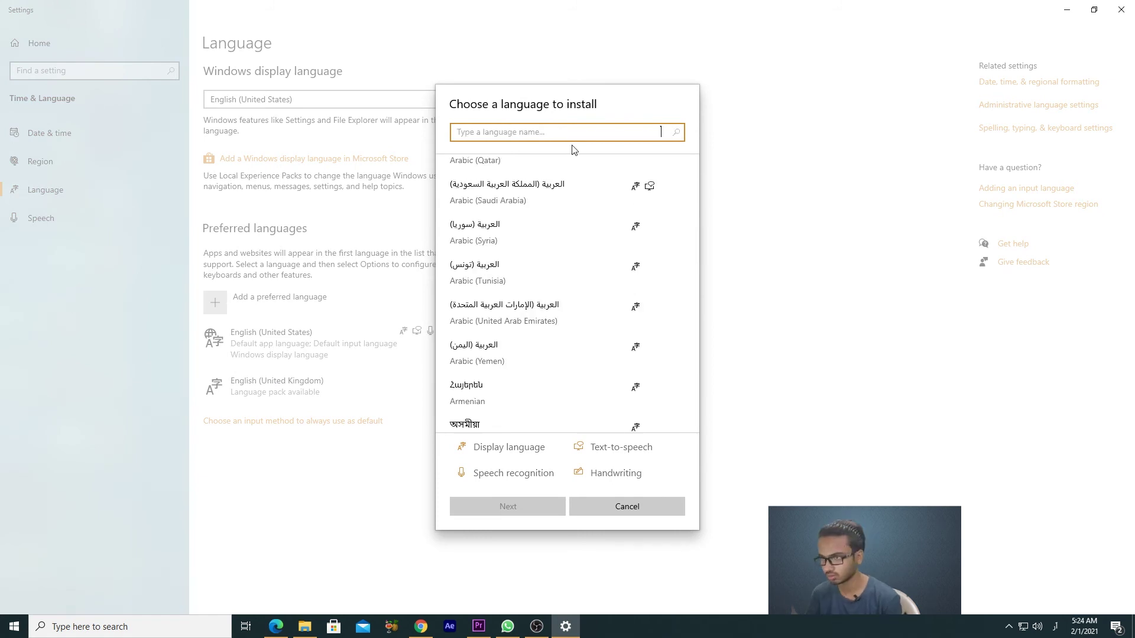
key(super+space)
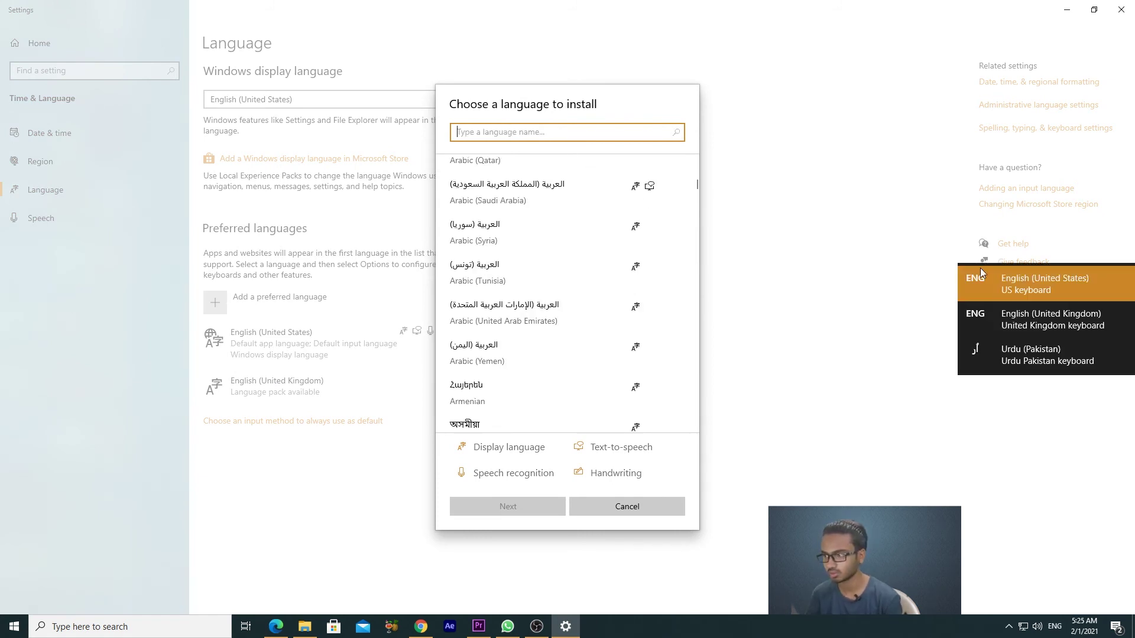
click(1048, 294)
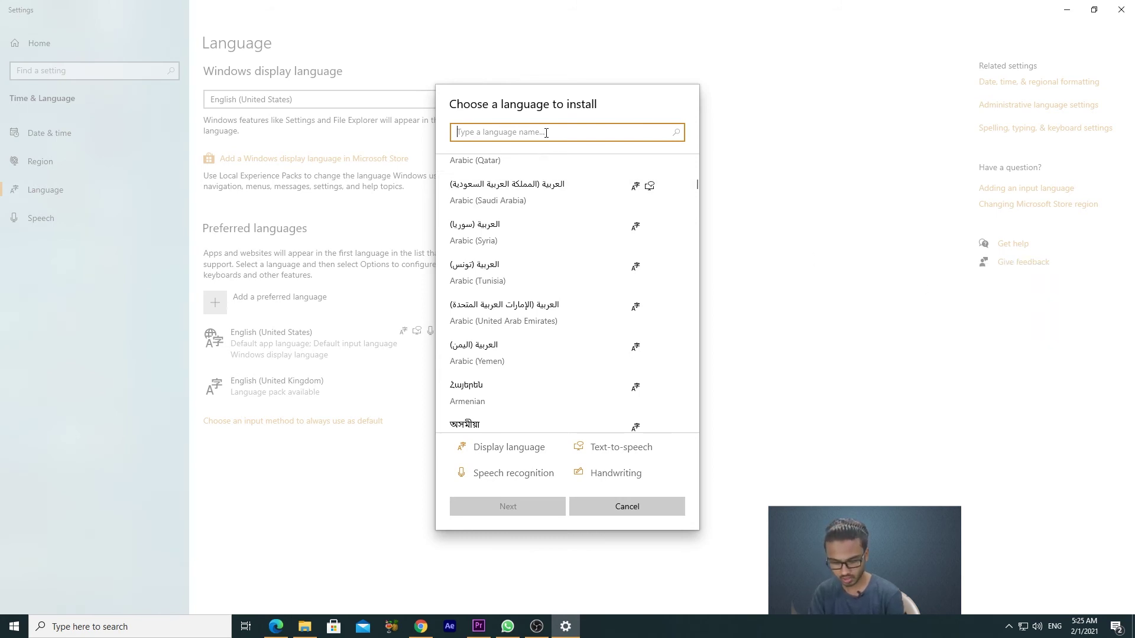
text(URDU)
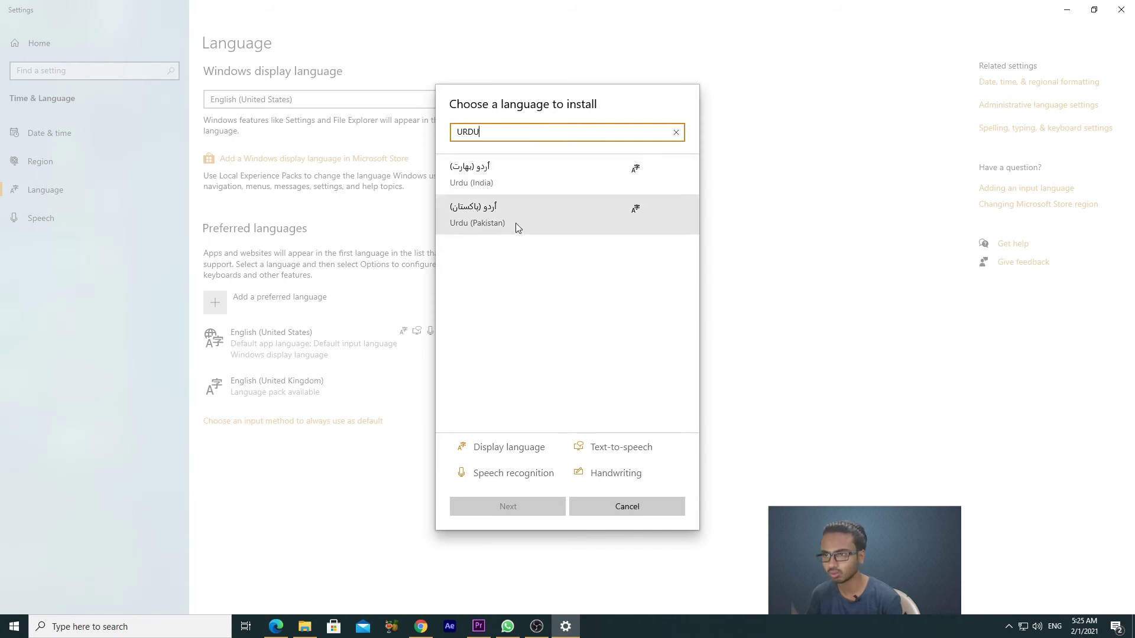
- Choose Urdu (Pakistan) and install it with its language pack as an additional preferred language
click(481, 215)
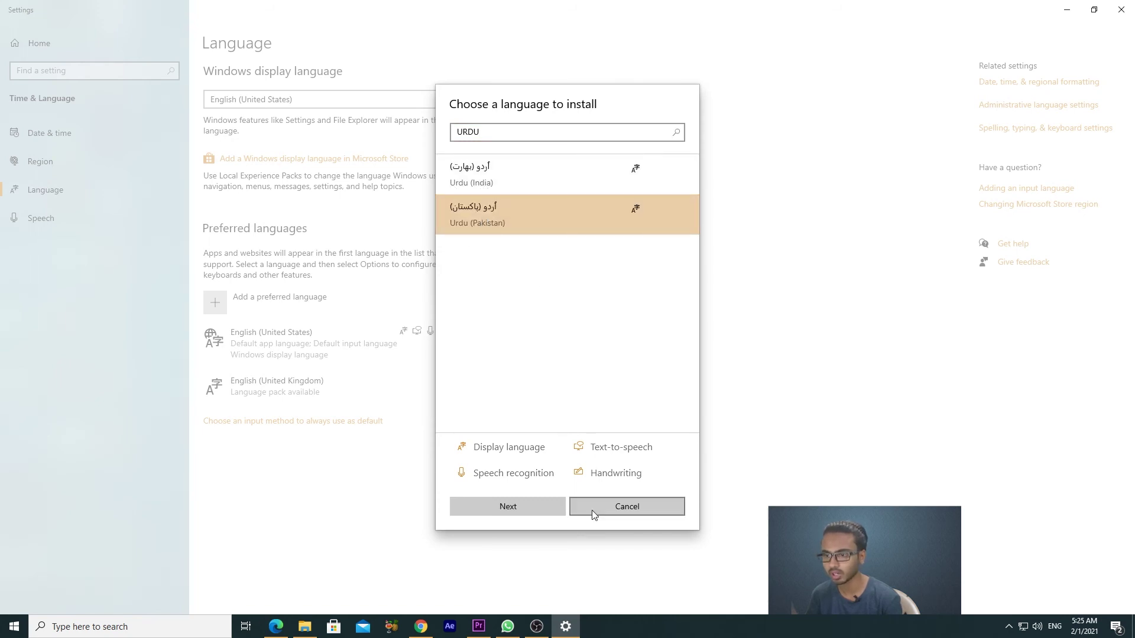
click(501, 503)
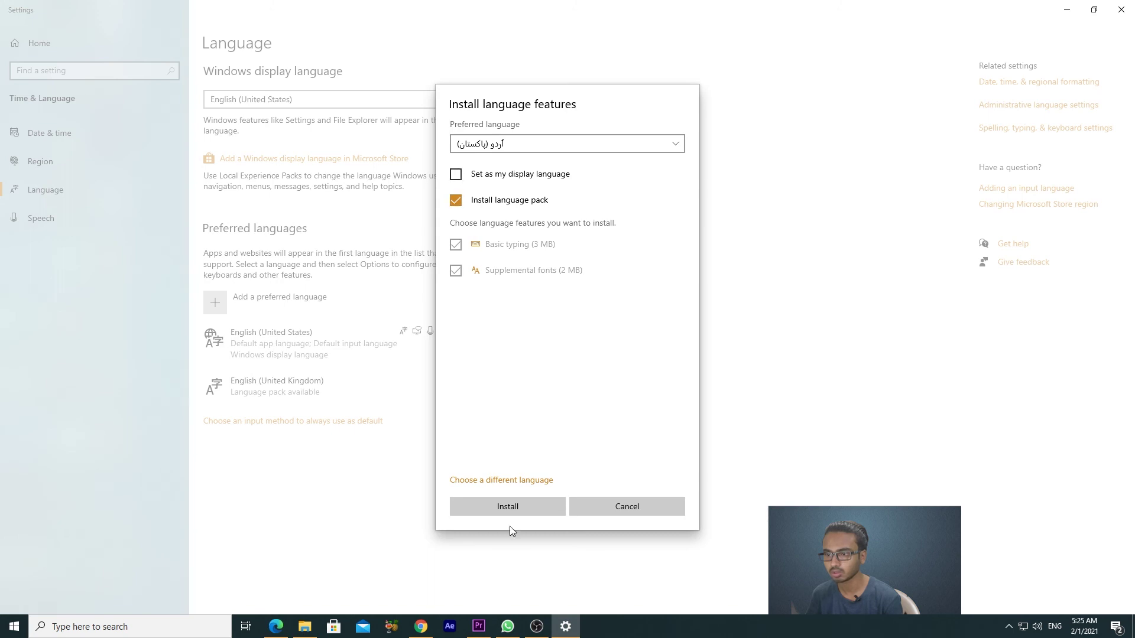
click(508, 509)
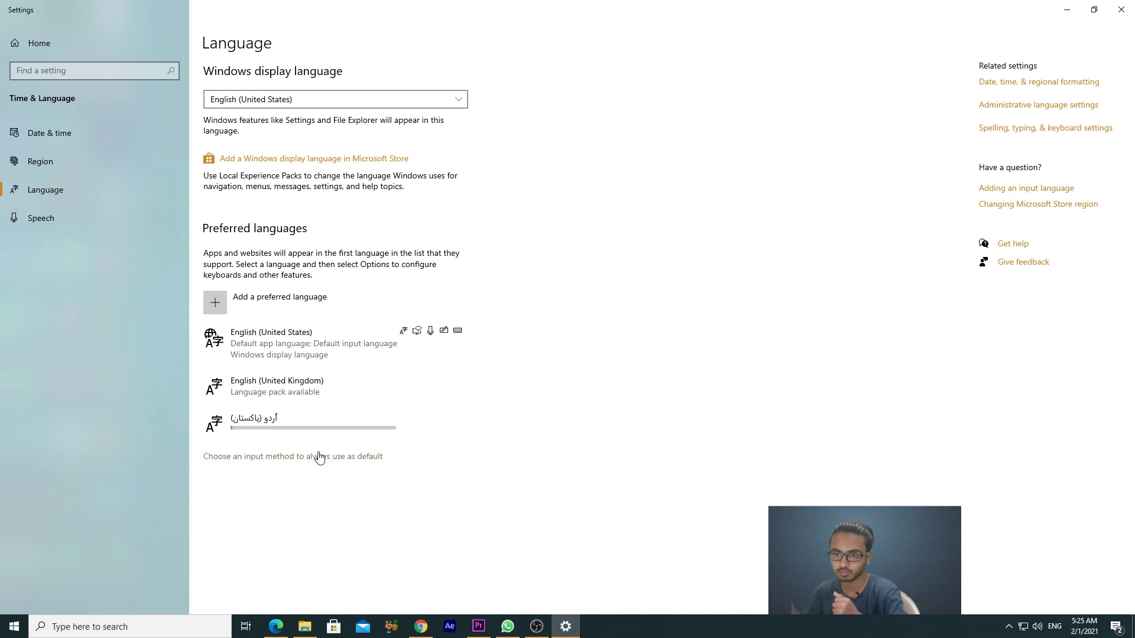
- Remove English (United Kingdom) from the preferred languages
click(338, 428)
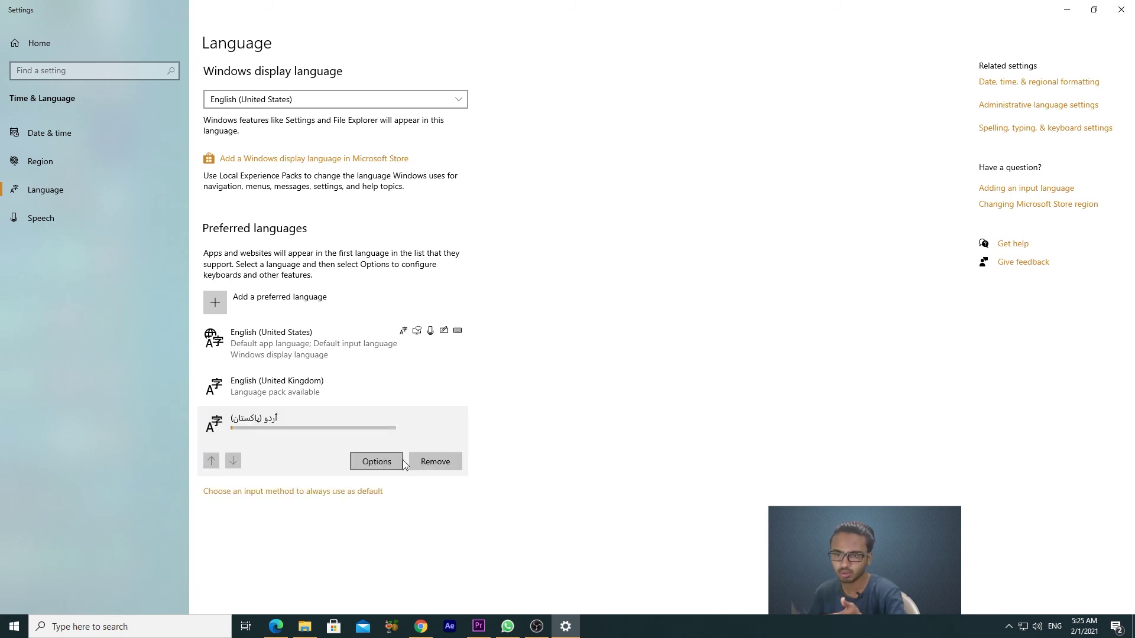
click(277, 387)
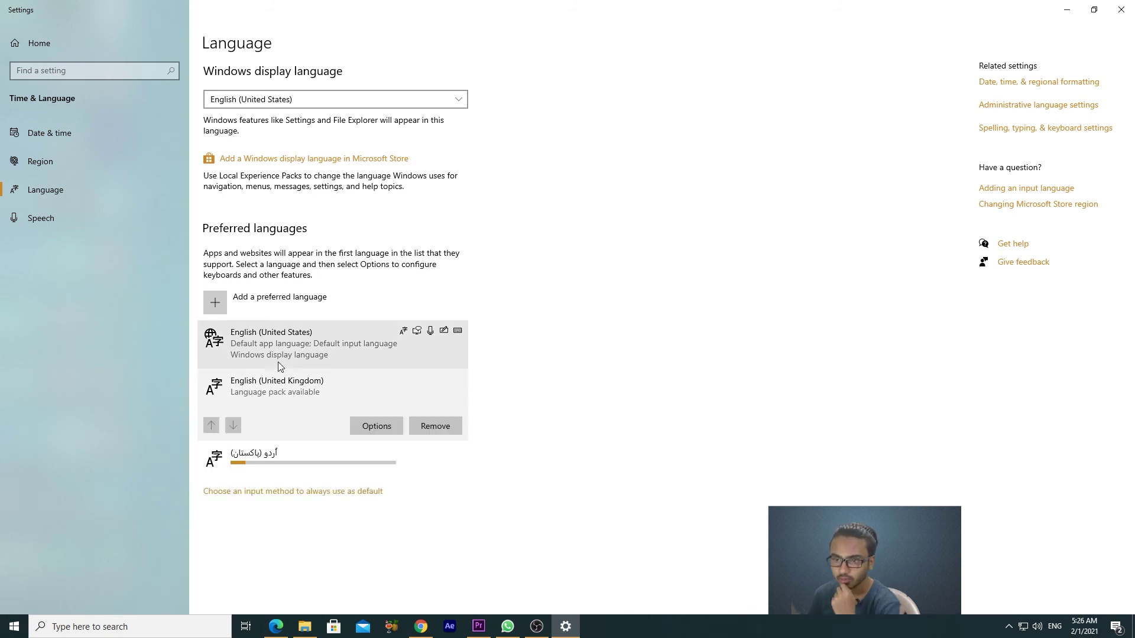
click(283, 347)
click(303, 417)
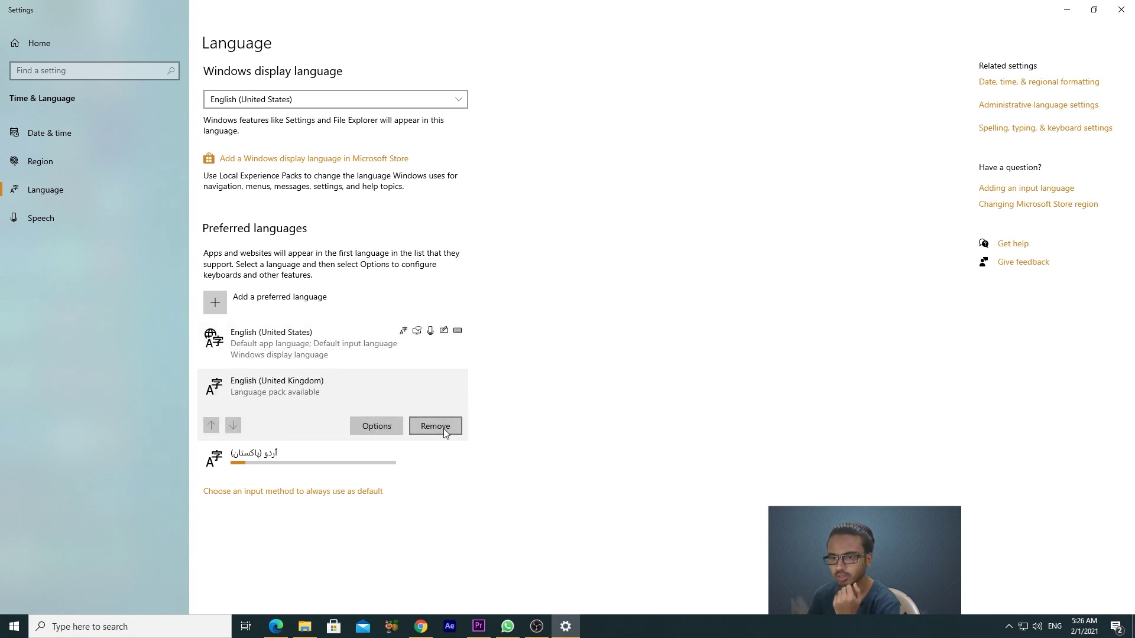
click(443, 428)
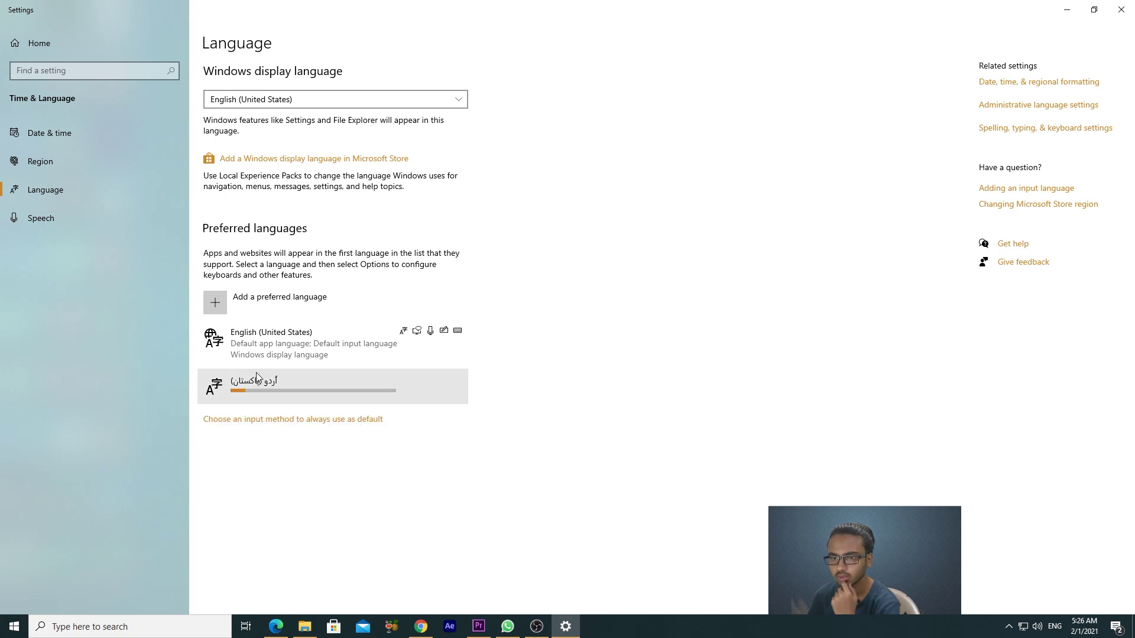
- Move Urdu (Pakistan) above English (United States) in the preferred languages and check its installed feature icons
click(266, 343)
click(254, 421)
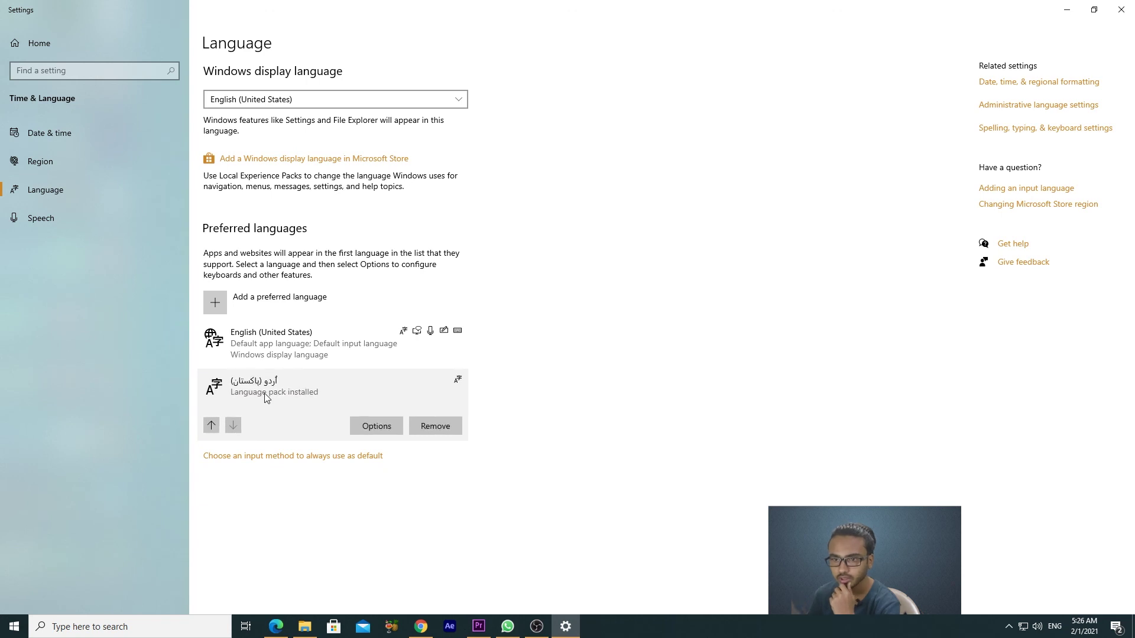
click(210, 424)
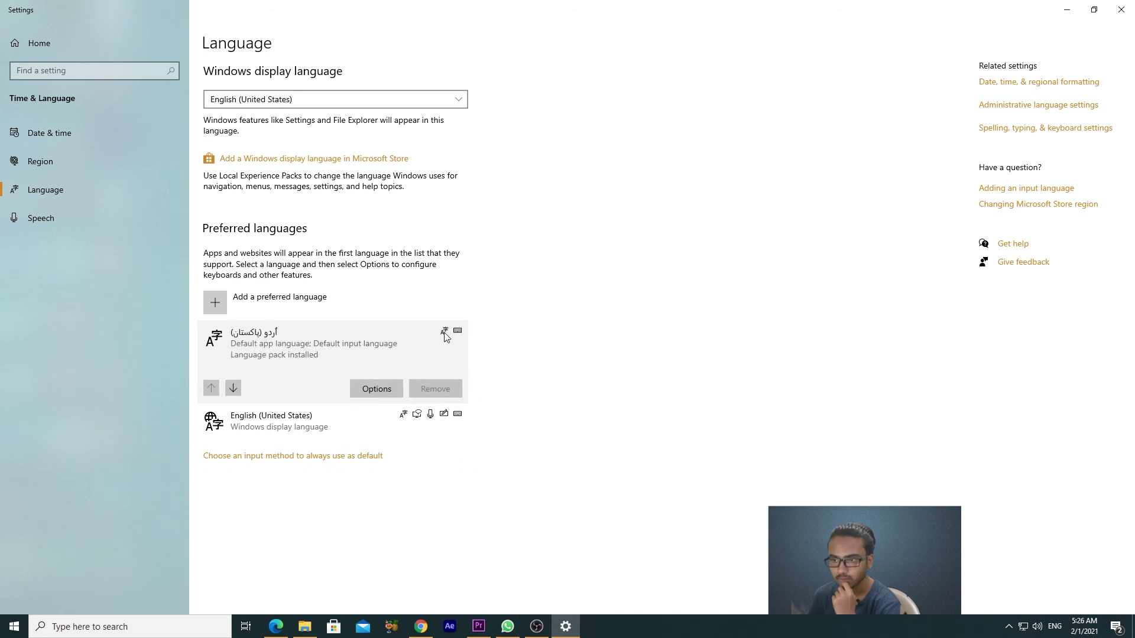
mouse_move(445, 337)
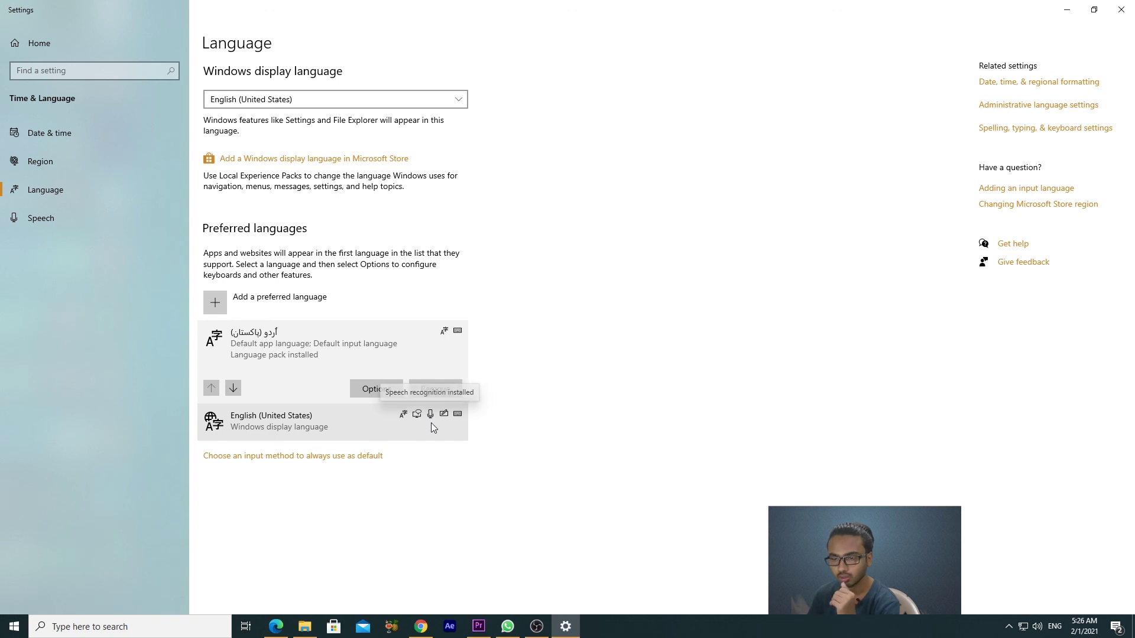
- Move Urdu (Pakistan) back below English (United States) and remove it from the preferred languages
click(287, 427)
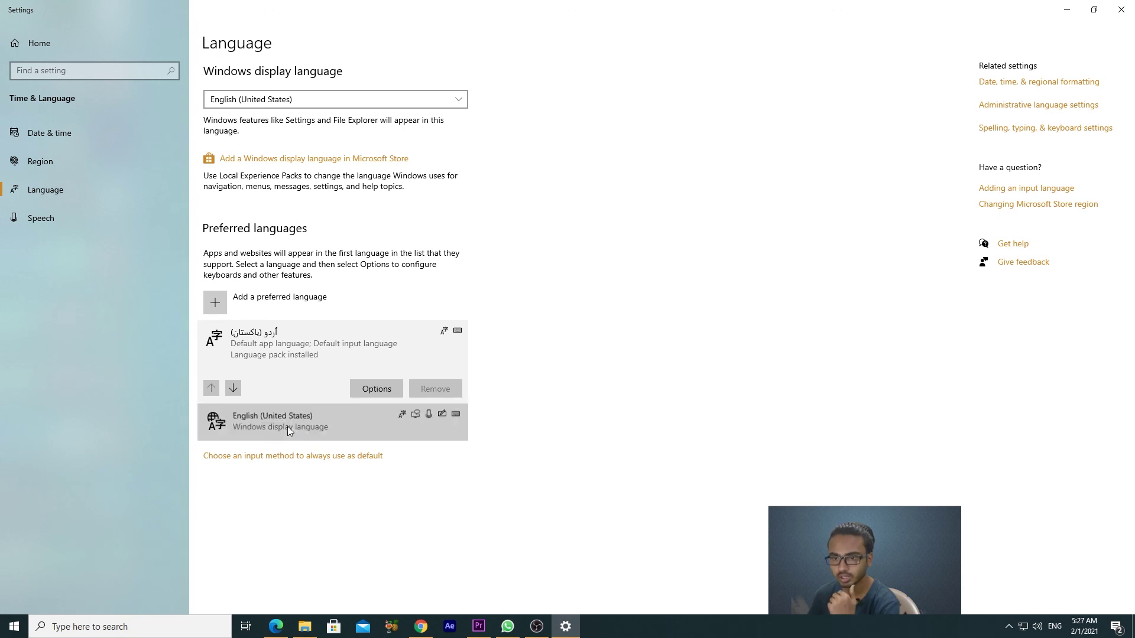
click(278, 353)
click(233, 389)
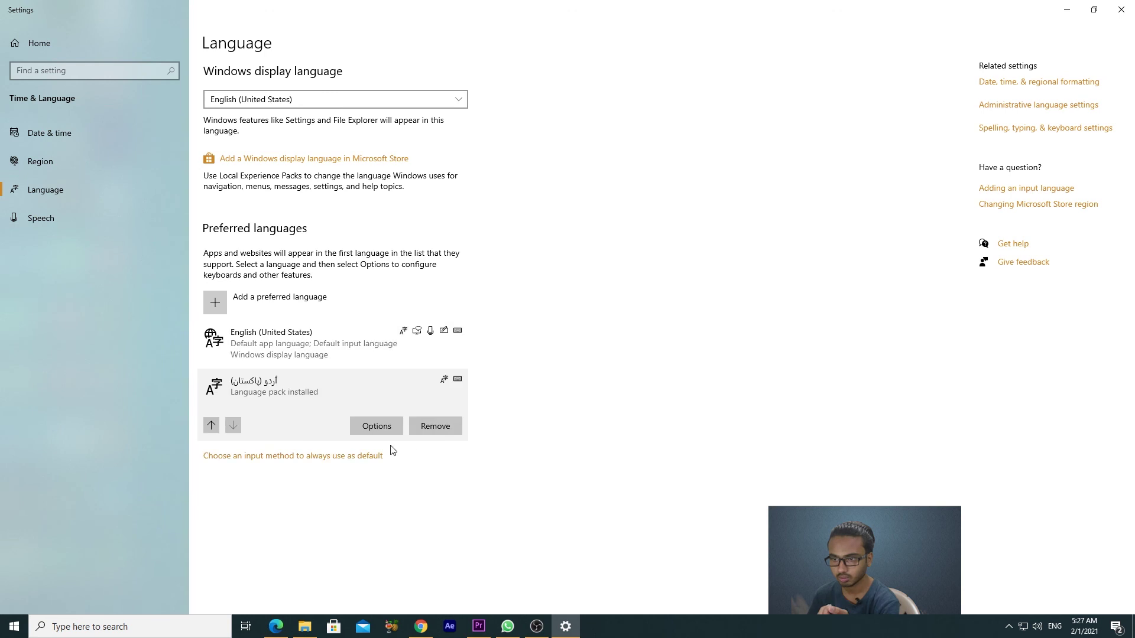
click(433, 427)
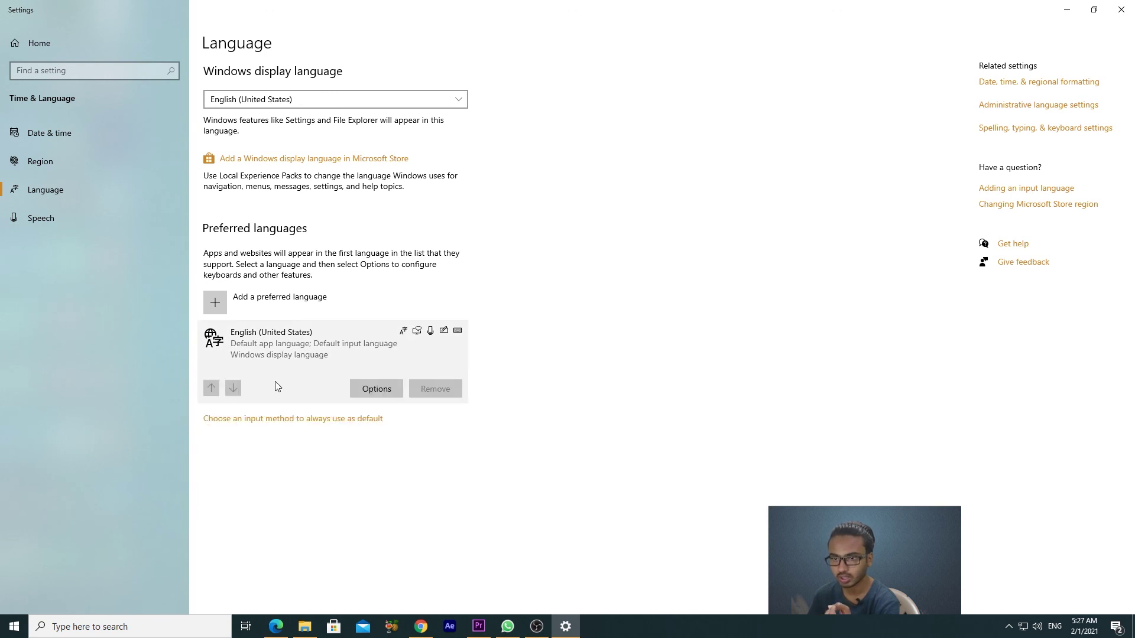
click(286, 355)
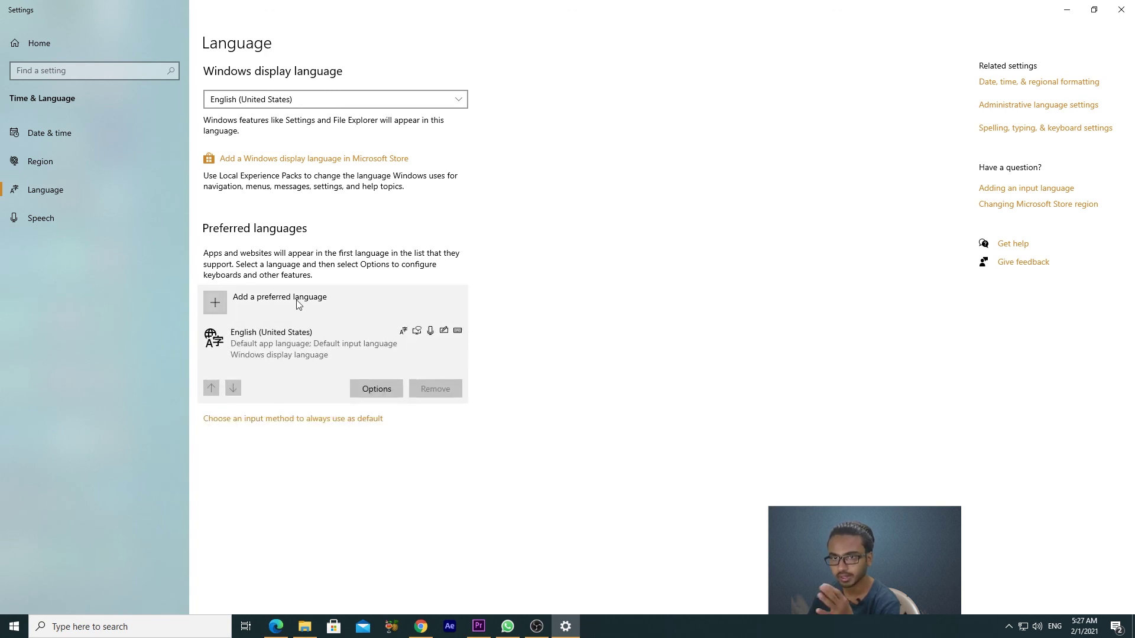